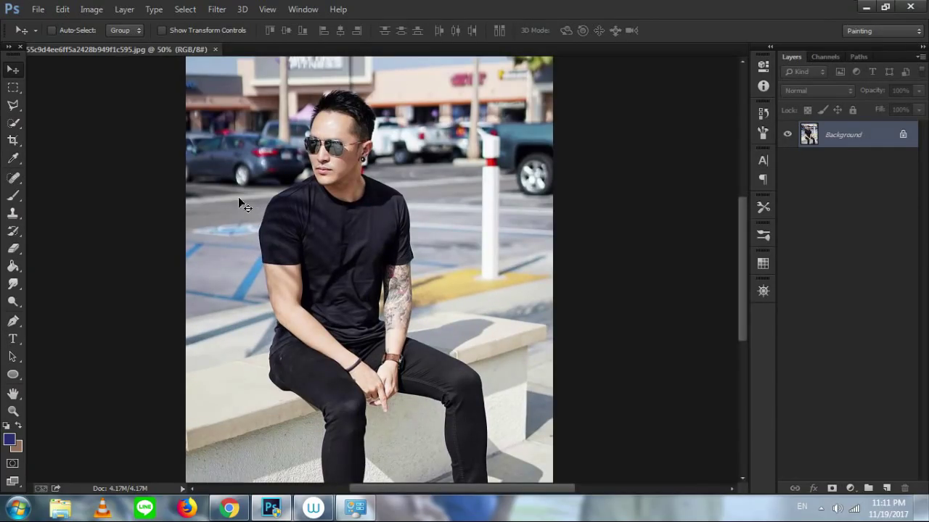
Open the _DSC0550 photo from the work 36 folder
left_click(40, 10)
left_click(45, 35)
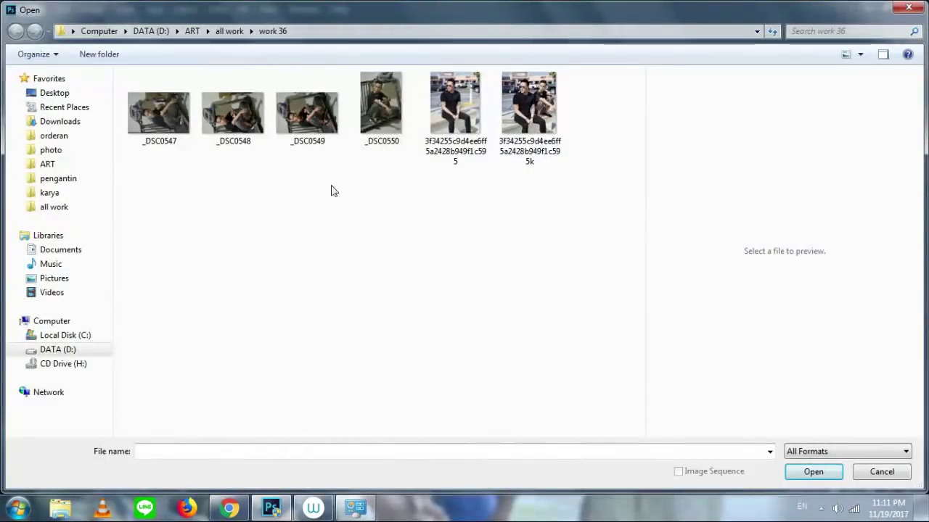
left_click(370, 144)
left_click(293, 135)
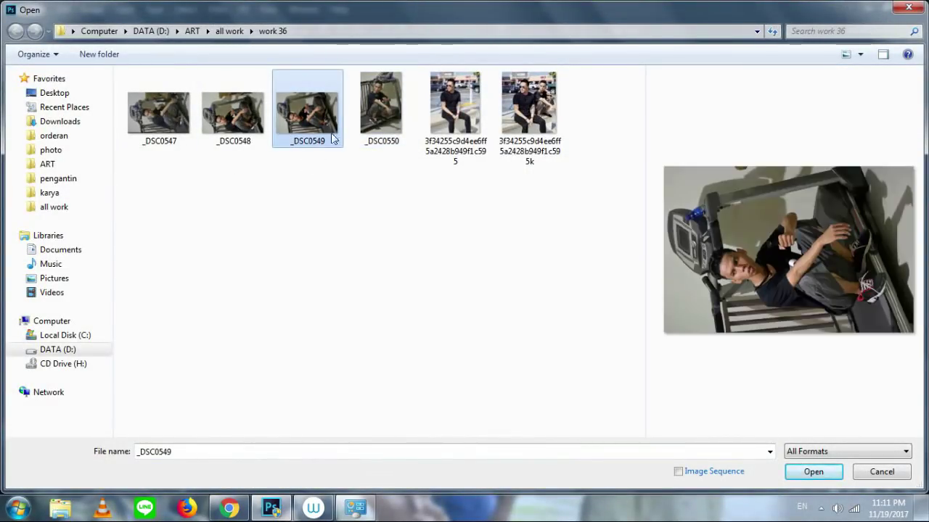
left_click(364, 109)
left_click(306, 133)
left_click(348, 132)
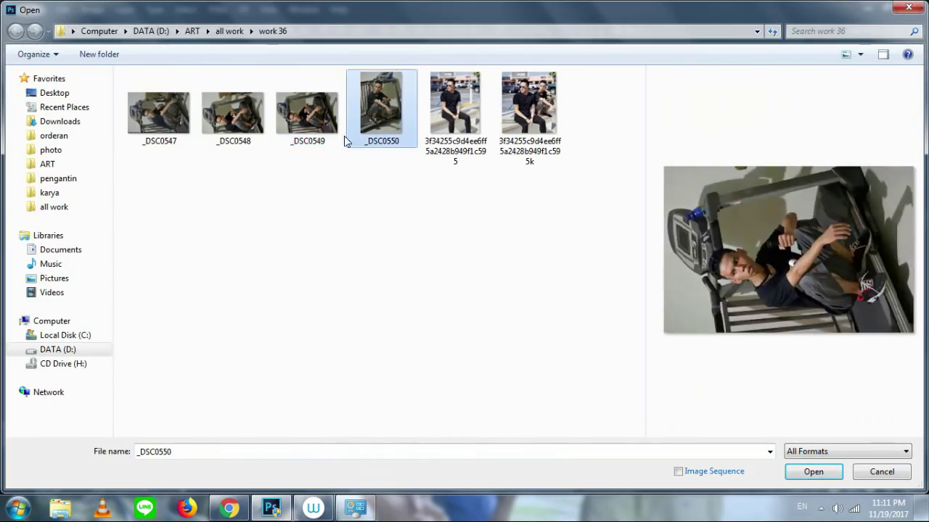
double_click(367, 133)
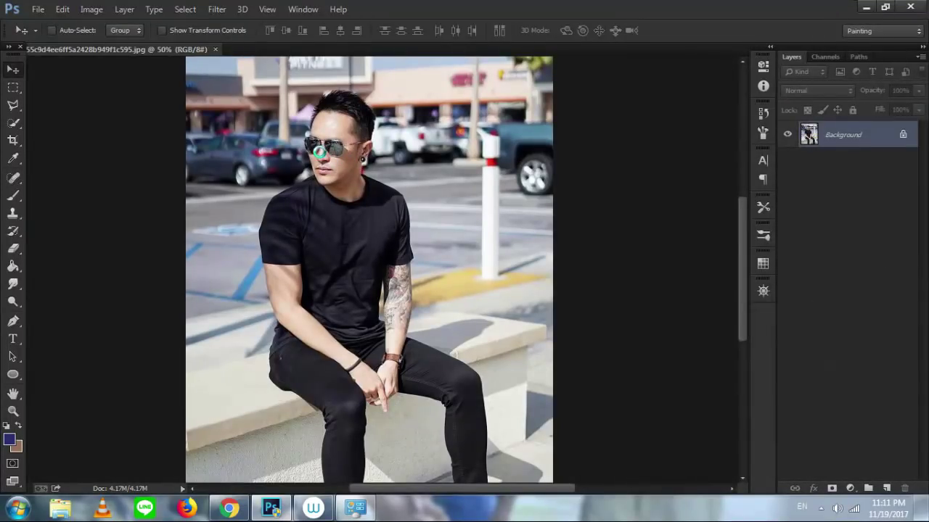
left_click_drag(161, 75, 289, 52)
Compare the treadmill photo _DSC0550 with the parking-lot portrait
key("ctrl+plus")
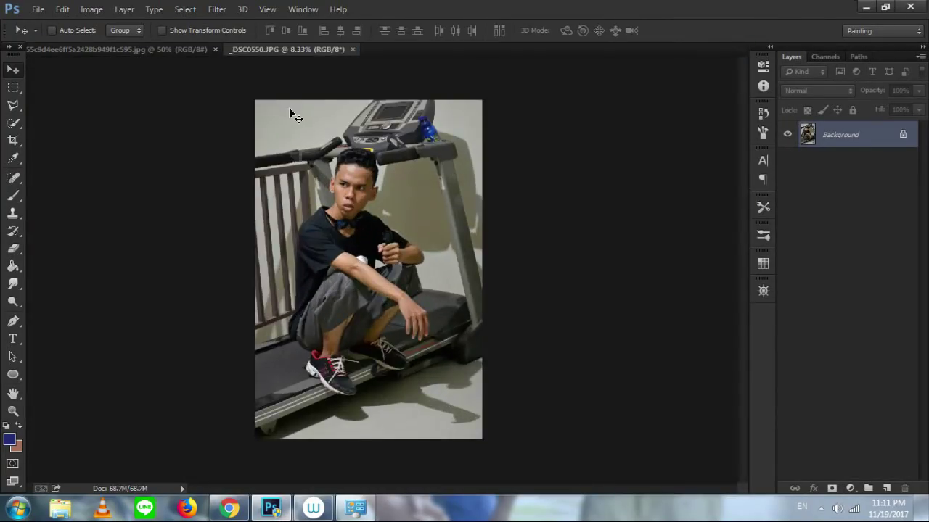
key("ctrl+plus")
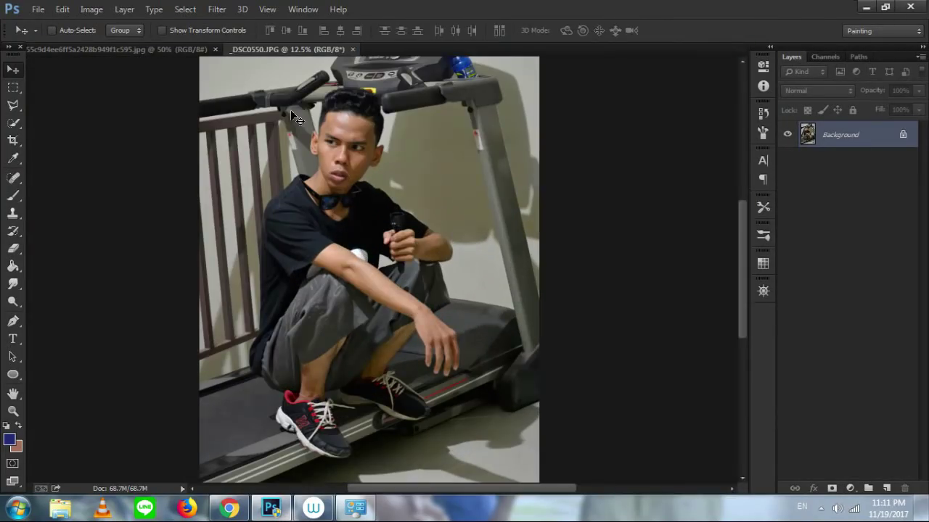
left_click(182, 49)
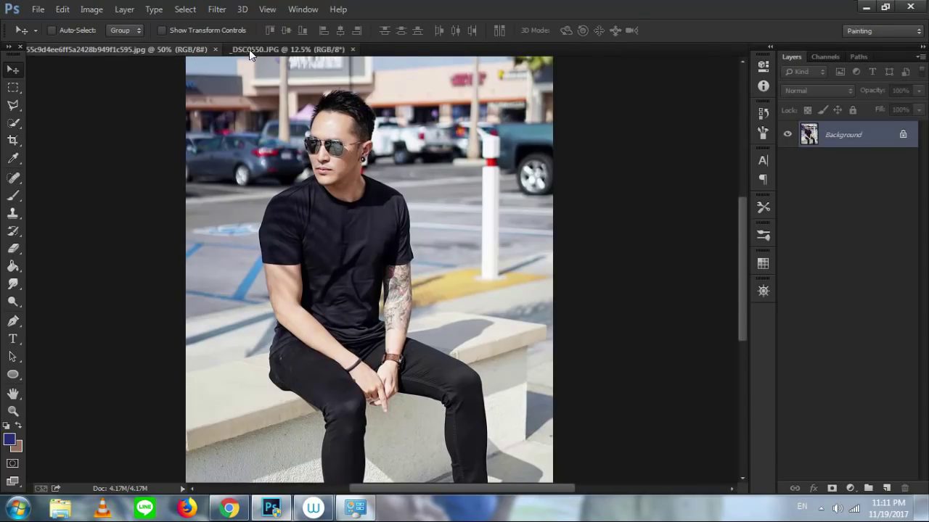
left_click(247, 49)
left_click(186, 50)
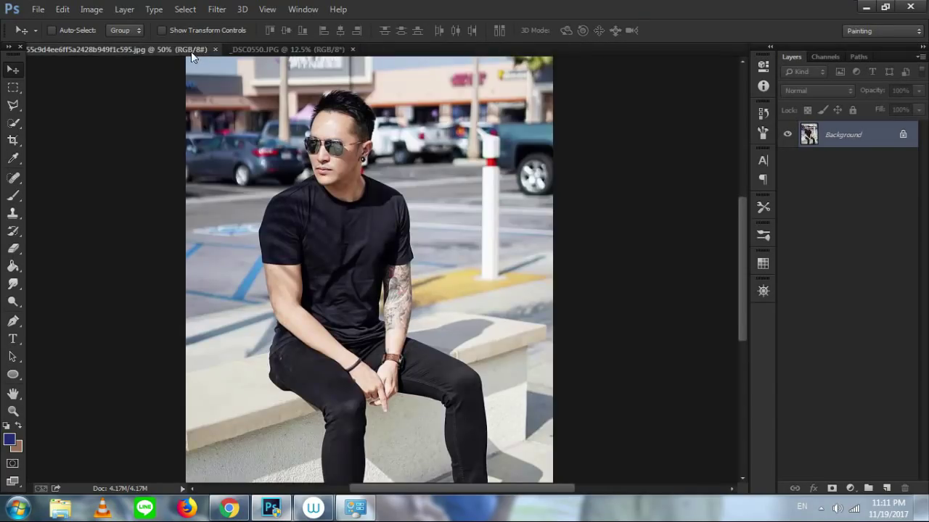
left_click(234, 49)
left_click(191, 50)
In the parking-lot portrait, start a Pen tool path at the photo's bottom edge, along the outer edge of the man's right-hand trouser leg
key("ctrl+plus")
key("h")
left_click_drag(376, 314, 274, 87)
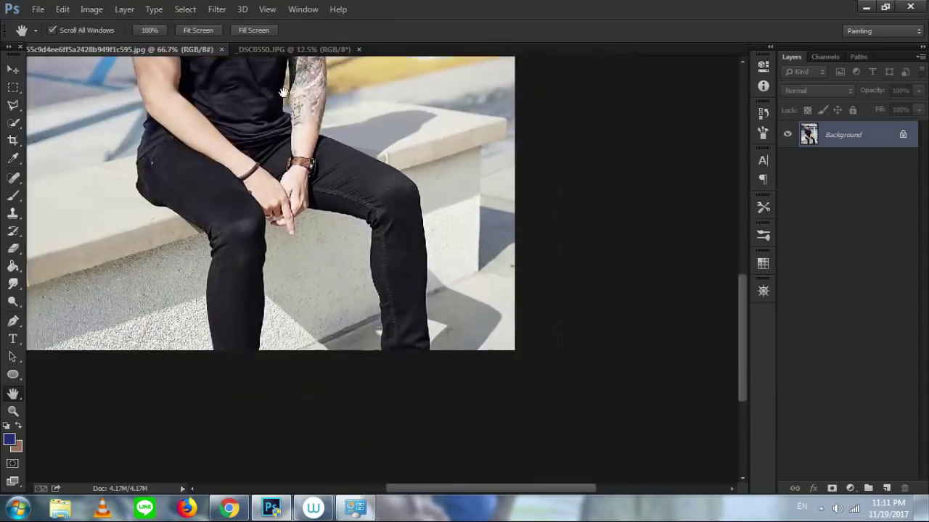
left_click(16, 322)
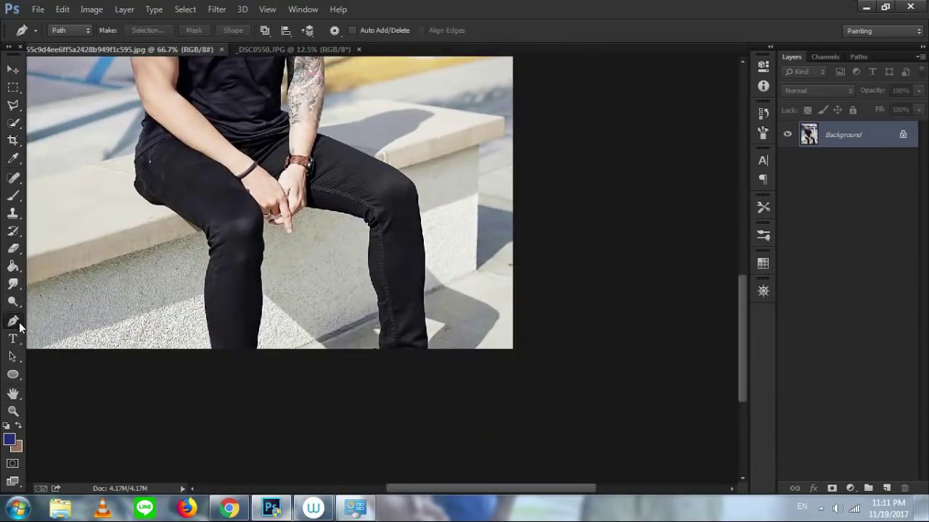
right_click(16, 327)
left_click(46, 318)
key("ctrl+plus")
key("ctrl+plus")
key("space")
left_click_drag(460, 342, 329, 202)
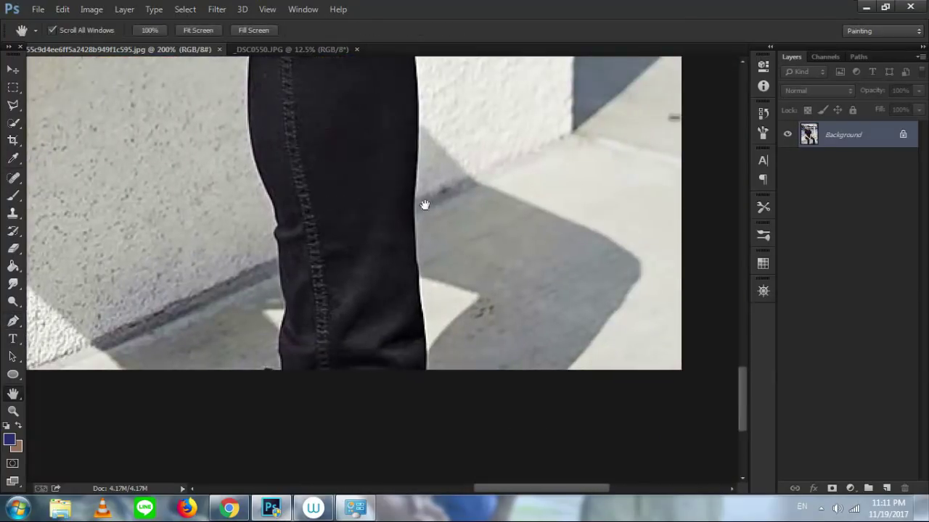
left_click(427, 376)
left_click(421, 319)
left_click(418, 293)
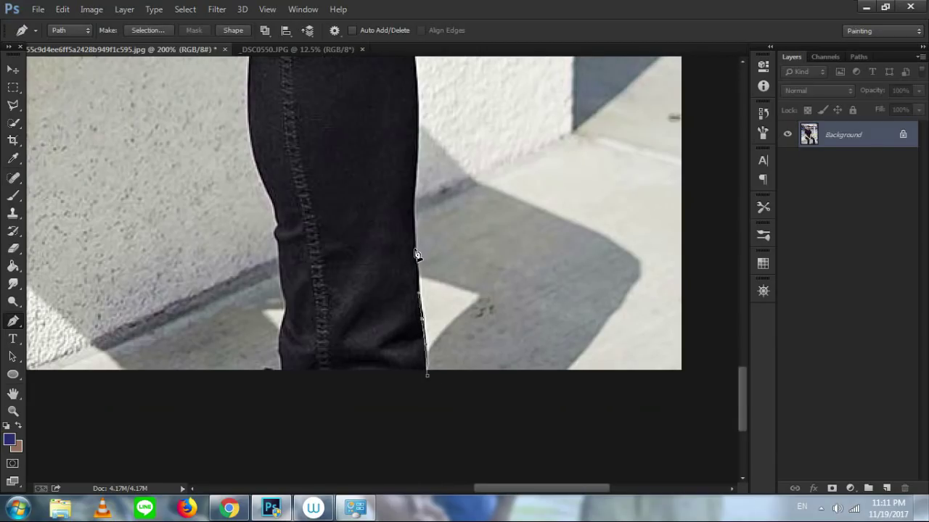
Continue the path up the outer edge of the shin to the bent knee
key("space")
left_click_drag(423, 216, 438, 375)
left_click(433, 357)
left_click(435, 331)
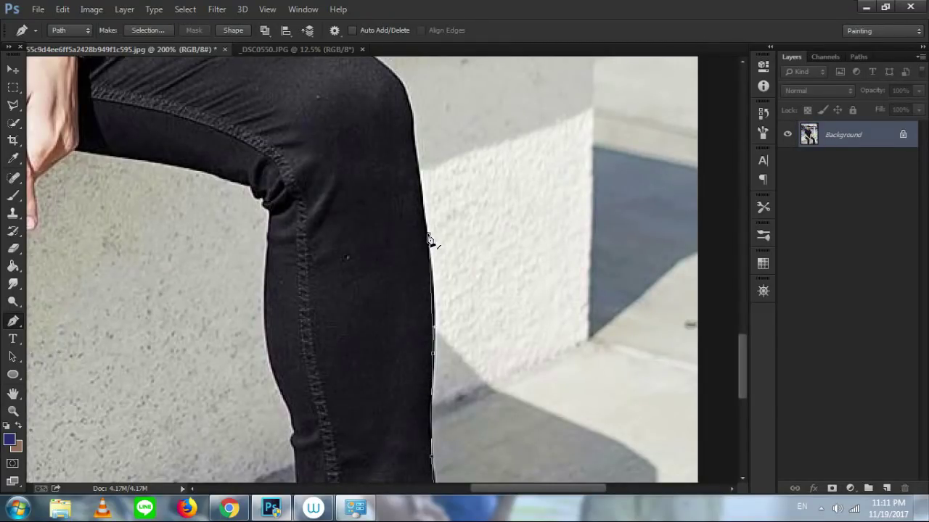
left_click(422, 218)
key("space")
left_click_drag(423, 218, 421, 281)
left_click(423, 288)
Extend the path over the knee and along the top of the thigh to the tattooed forearm
left_click_drag(380, 245, 347, 223)
left_click(298, 202)
left_click(261, 182)
left_click(225, 164)
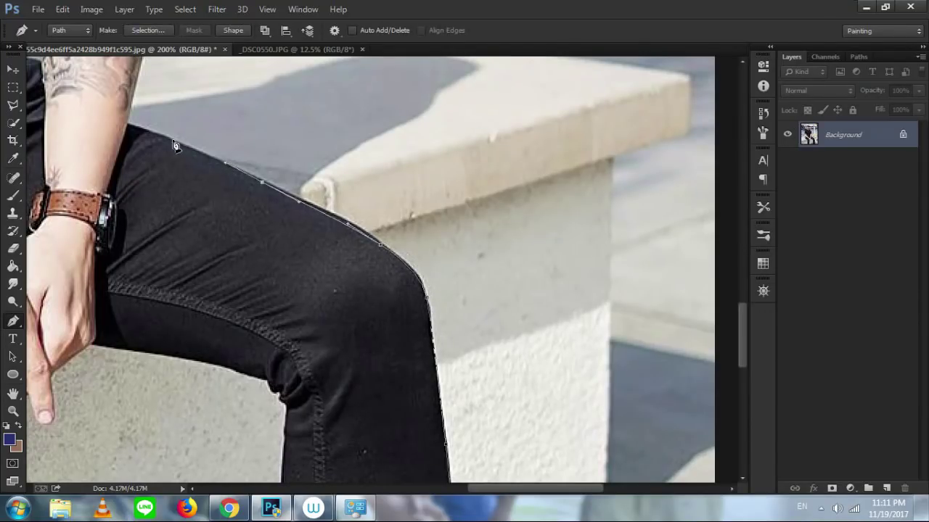
left_click(169, 139)
key("space")
left_click_drag(179, 148, 327, 251)
left_click(277, 229)
Trace the path up the outer edge of the tattooed arm to the sleeve hem
key("space")
left_click_drag(301, 145, 307, 265)
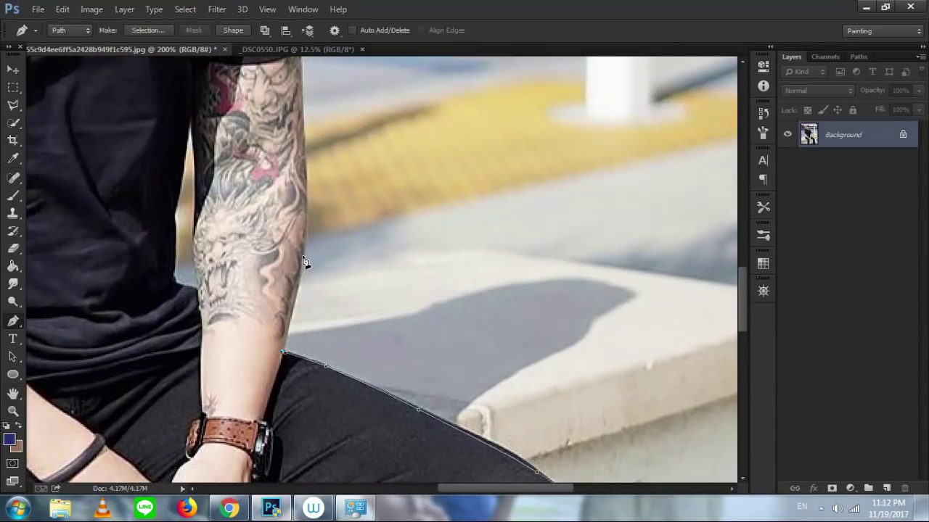
left_click(304, 230)
left_click(304, 155)
key("space")
left_click_drag(305, 157, 313, 253)
left_click(313, 224)
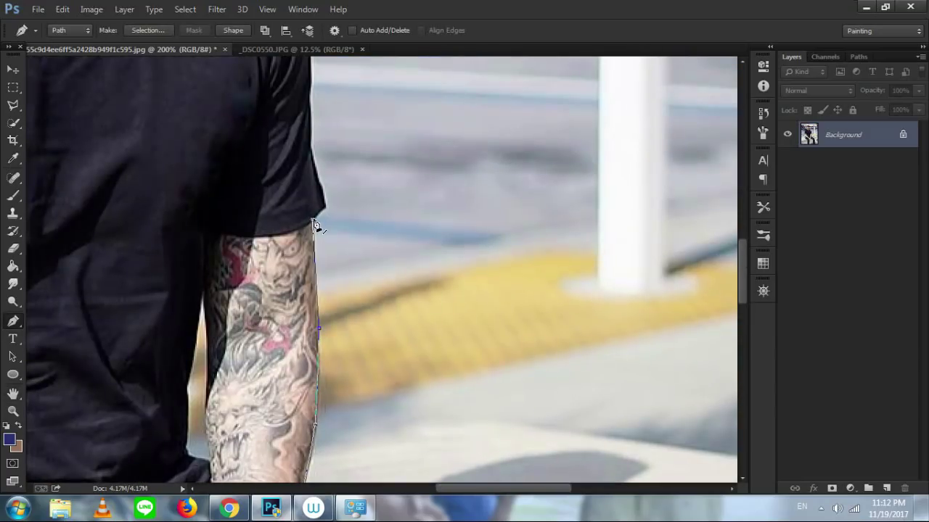
Continue the path around the T-shirt sleeve and over the shoulder to the base of the neck
left_click(317, 175)
left_click_drag(318, 154, 338, 282)
left_click_drag(322, 220, 329, 249)
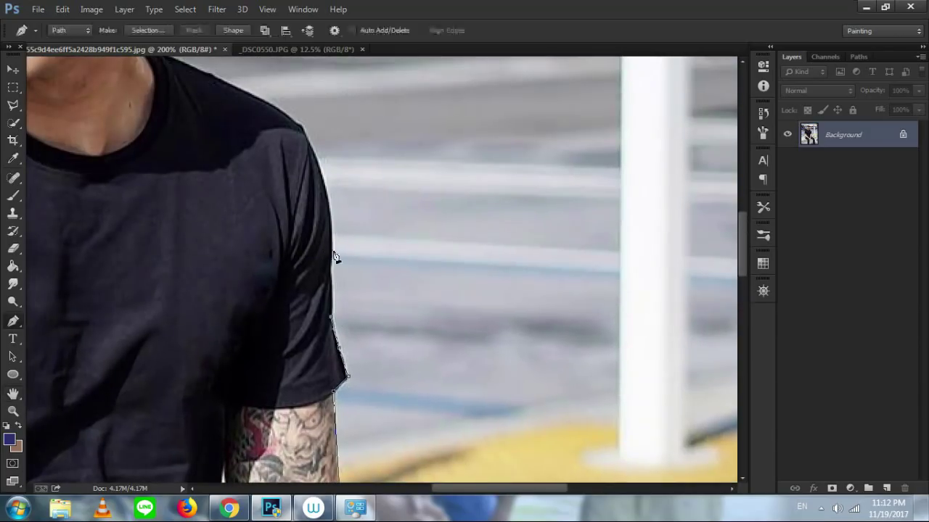
left_click(332, 247)
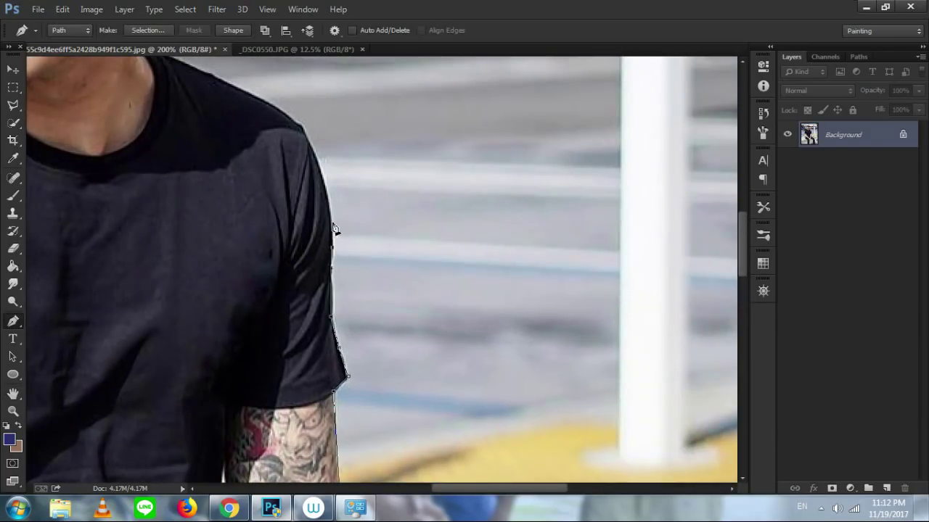
left_click(308, 140)
left_click_drag(305, 135, 356, 236)
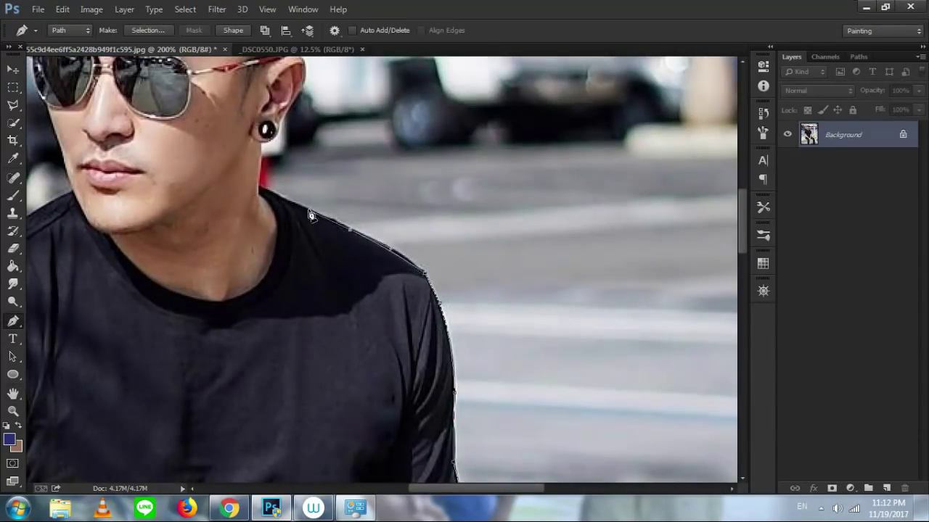
left_click(258, 187)
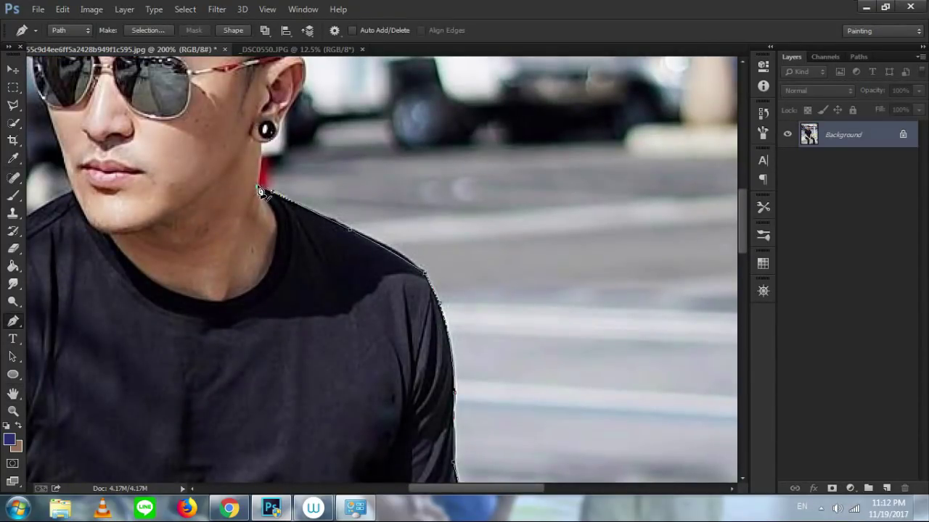
Trace the path up the neck, around the earring and along the outer edge of the ear
left_click(260, 145)
left_click_drag(280, 130, 286, 112)
left_click(301, 95)
left_click(306, 72)
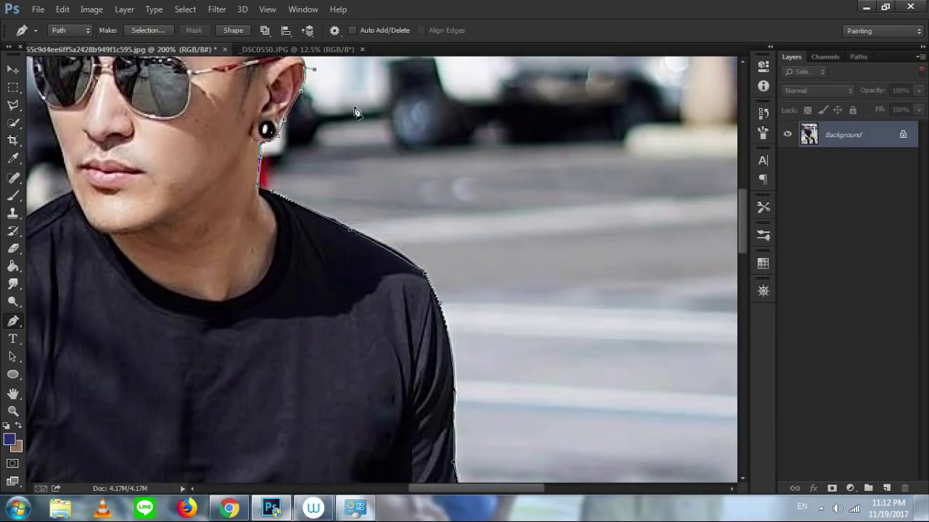
Step back one anchor point in the history and resume the path at the top of the ear
key("space")
left_click_drag(346, 110, 380, 243)
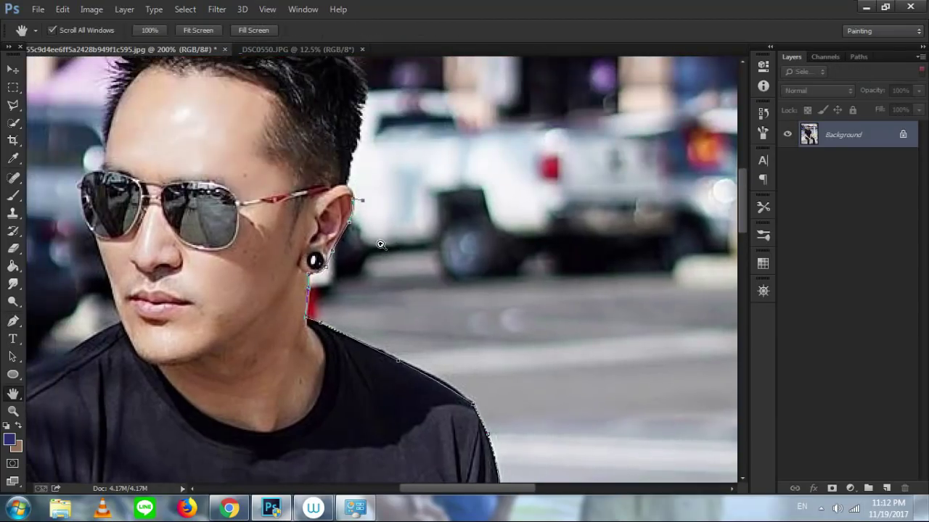
left_click(13, 321)
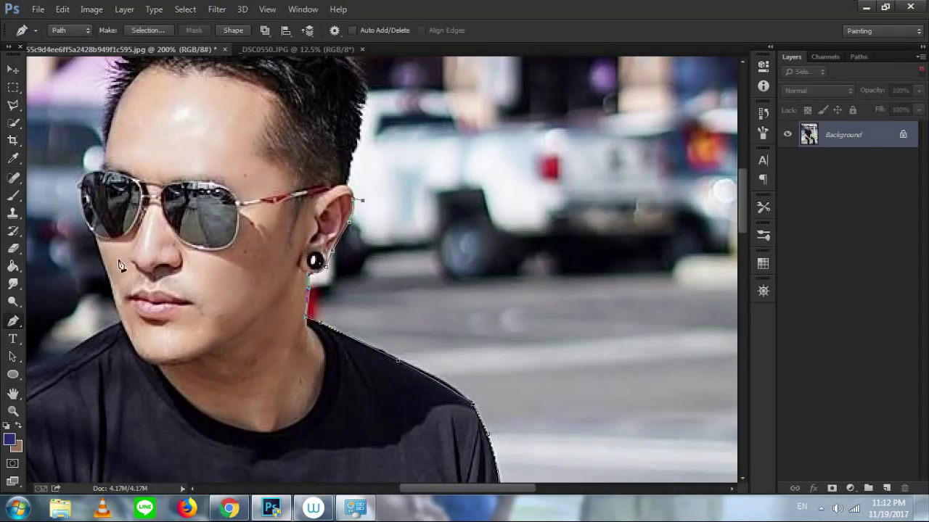
left_click(762, 113)
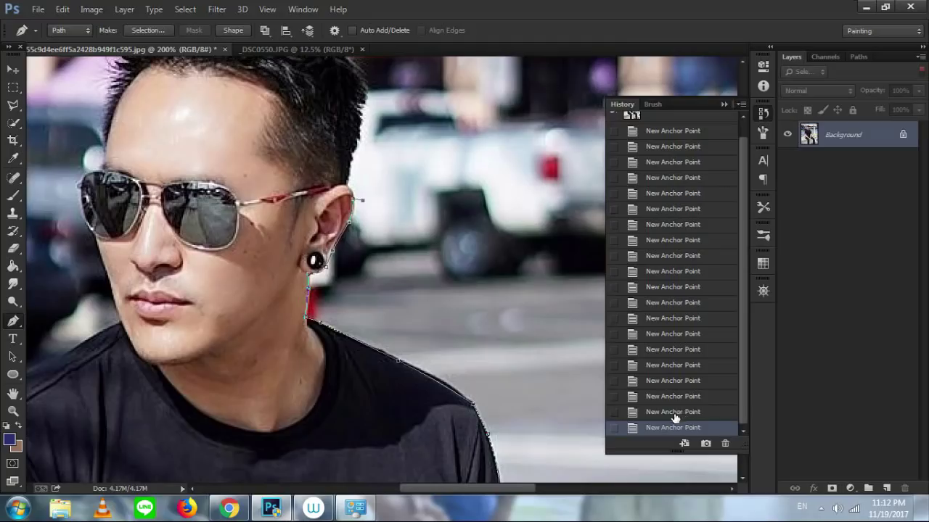
left_click(674, 415)
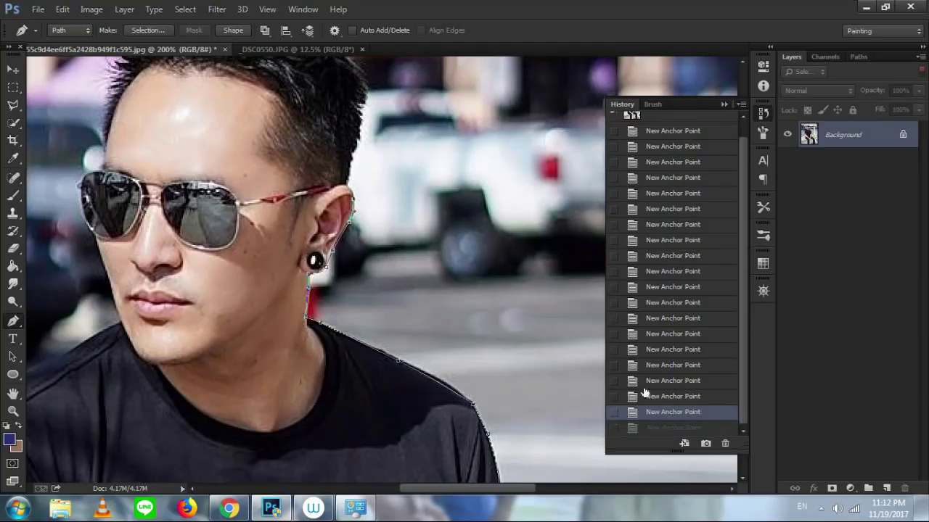
left_click(346, 190)
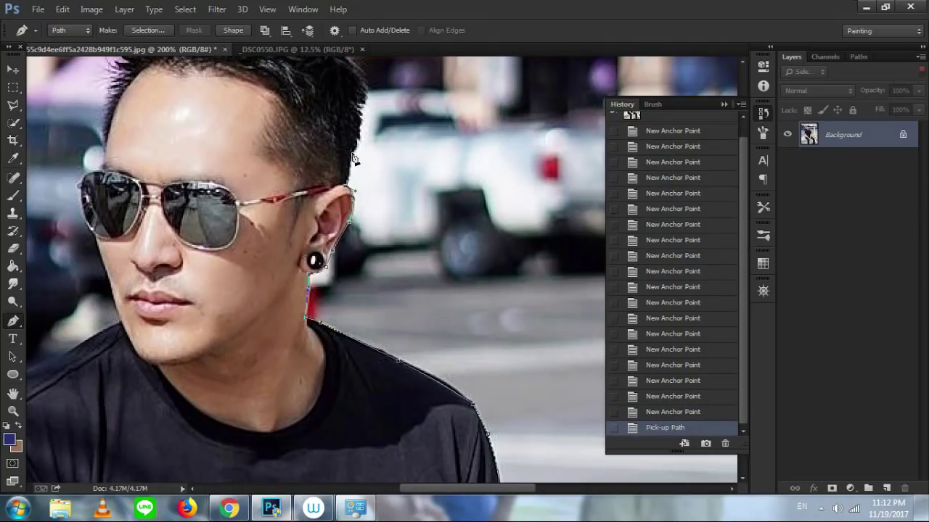
Continue the path up the back of the head and onto the top of the hair
left_click(352, 162)
left_click(361, 113)
left_click(368, 85)
key("space")
left_click_drag(378, 106, 441, 214)
left_click_drag(397, 152, 370, 131)
left_click(356, 107)
left_click(313, 93)
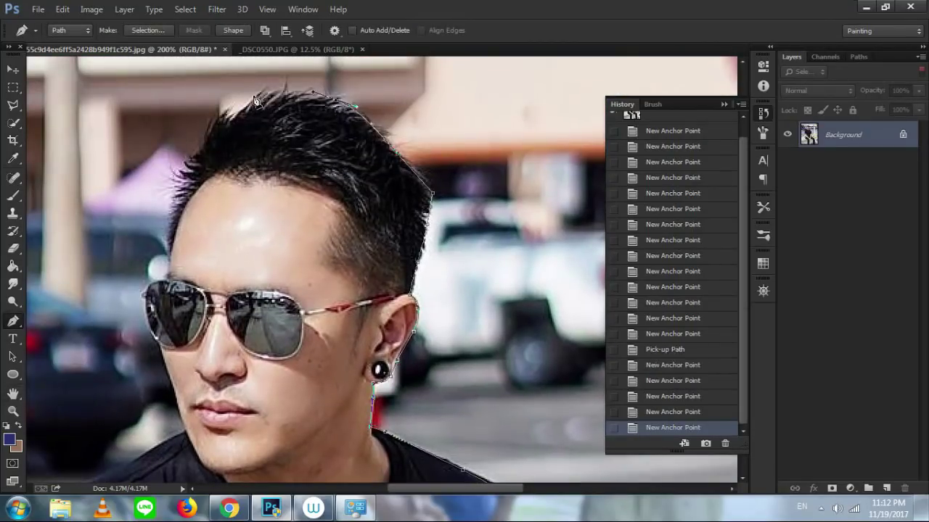
Trace the path over the front of the hair and down to the forehead above the sunglasses
left_click(252, 97)
left_click(203, 144)
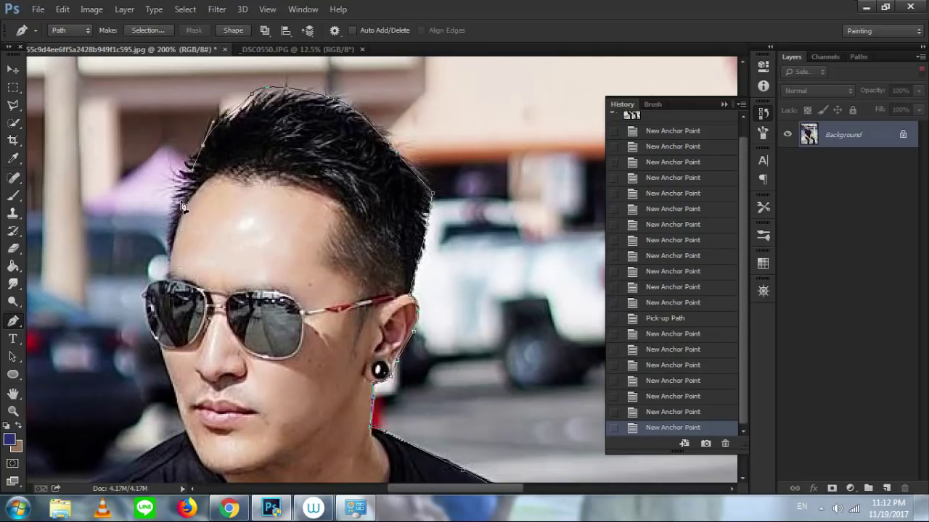
left_click(166, 241)
left_click(171, 264)
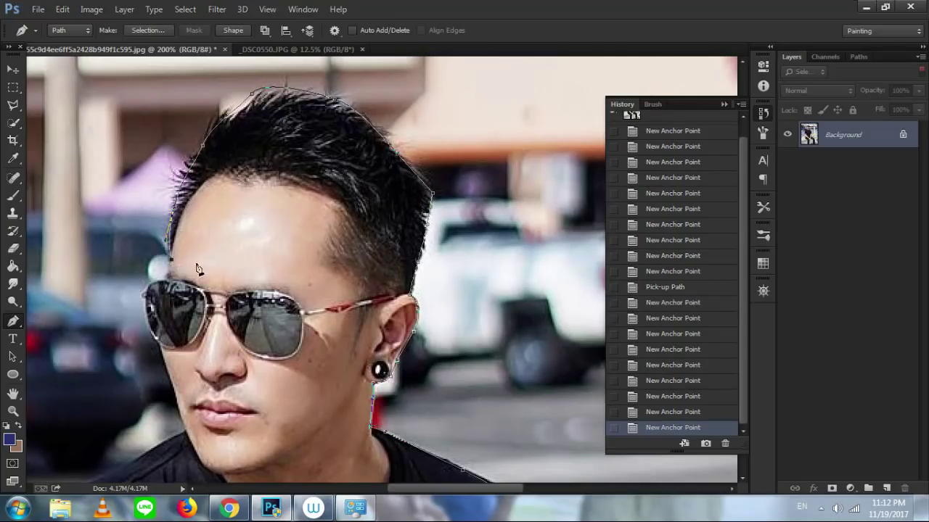
Route the path from the forehead outside the canvas, around its left side and below it to the path's starting leg
key("space")
left_click_drag(159, 334, 266, 208)
key("space")
key("ctrl+minus")
key("ctrl+minus")
key("ctrl+minus")
left_click(272, 213, "alt")
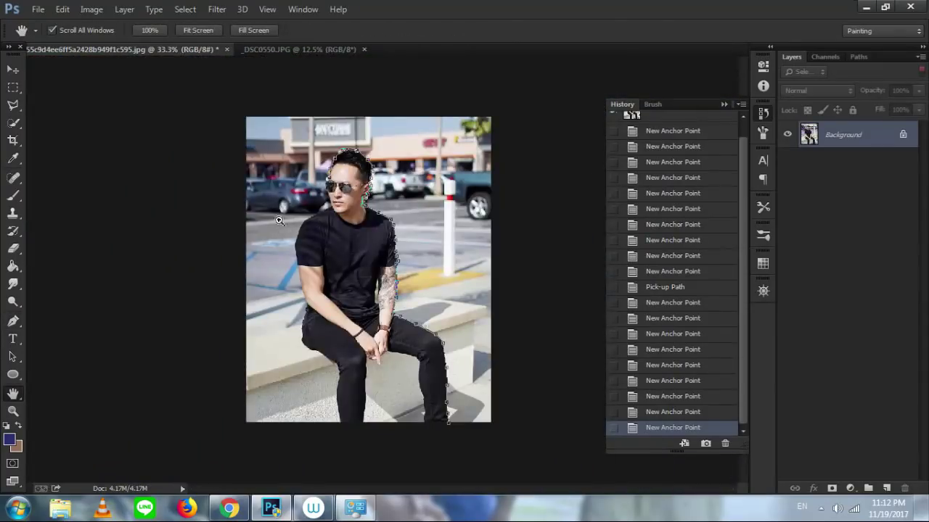
left_click(216, 203)
left_click(199, 309)
left_click(207, 415)
left_click(234, 453)
left_click(356, 469)
left_click(442, 460)
left_click(459, 455)
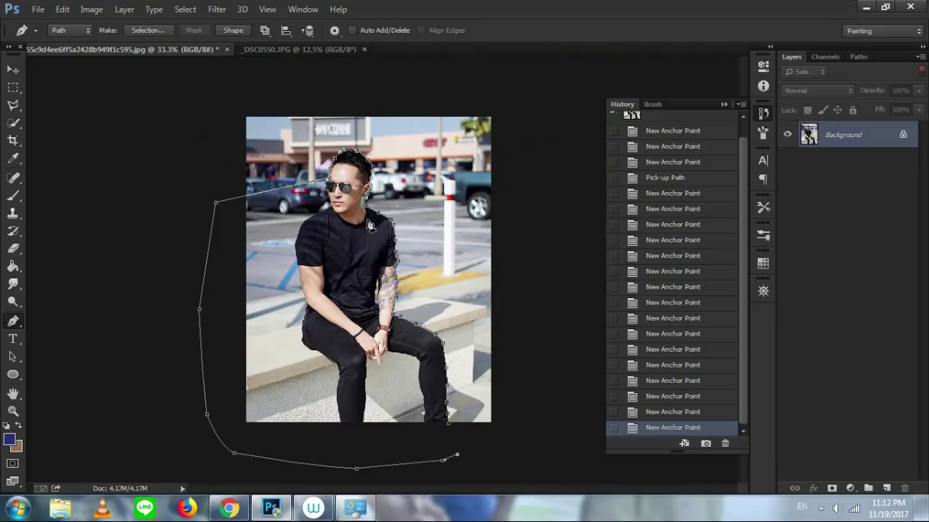
Convert the path into a new selection with a feather radius of 0 pixels
right_click(335, 218)
left_click(370, 223)
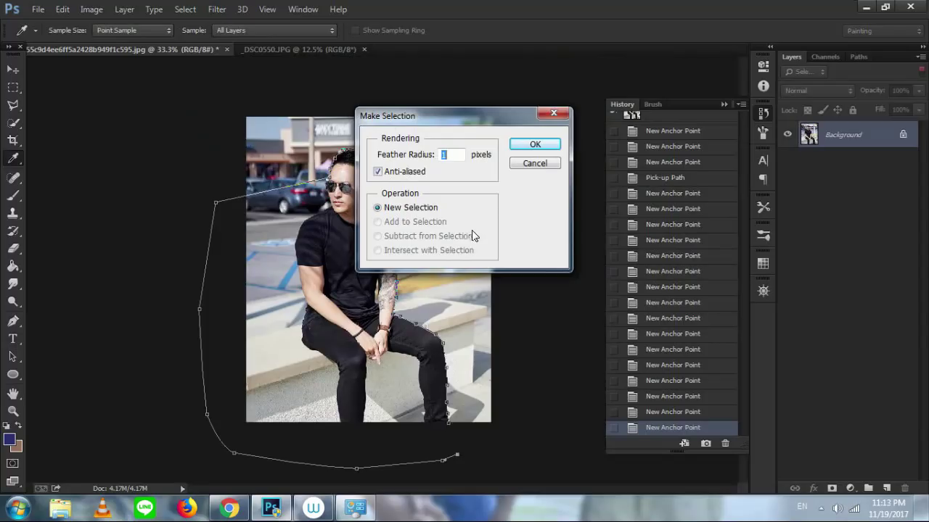
type("0")
key("Return")
Duplicate the Background layer and add a layer mask to the copy from the selection
left_click(724, 105)
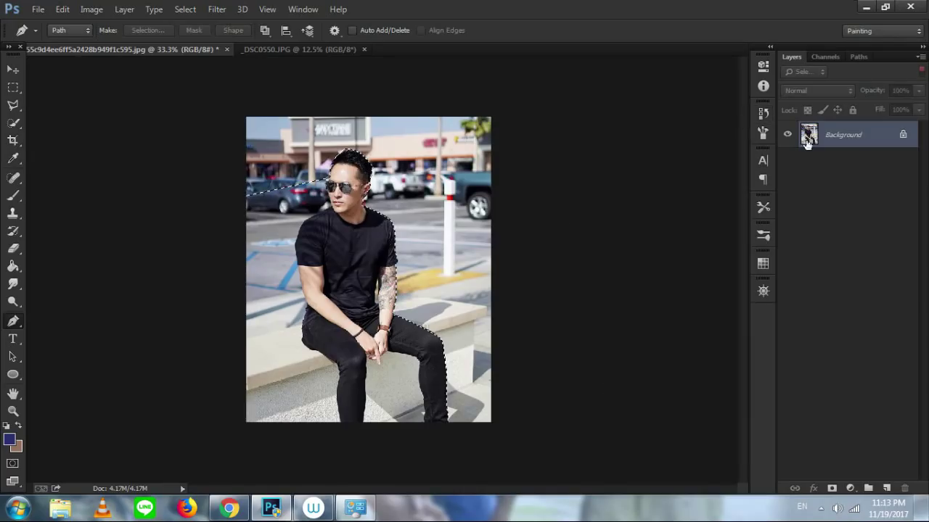
left_click_drag(876, 139, 885, 487)
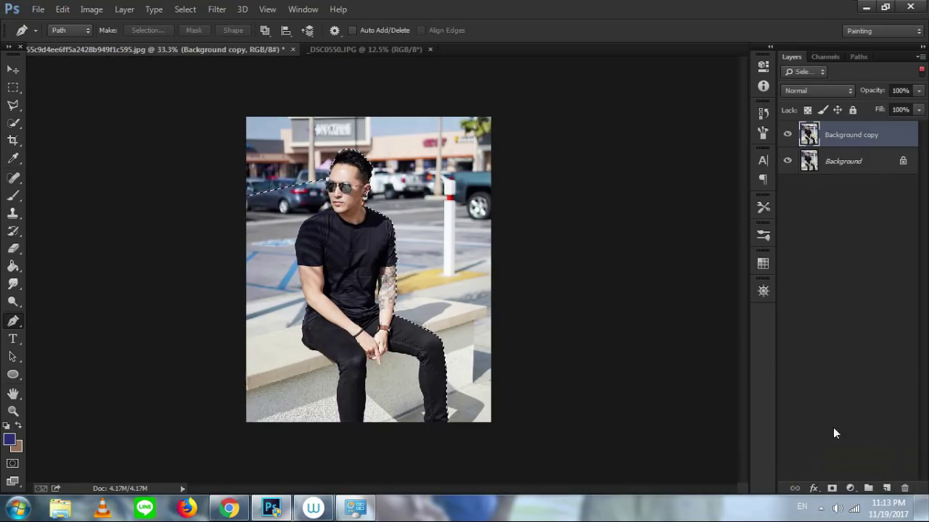
left_click(830, 489)
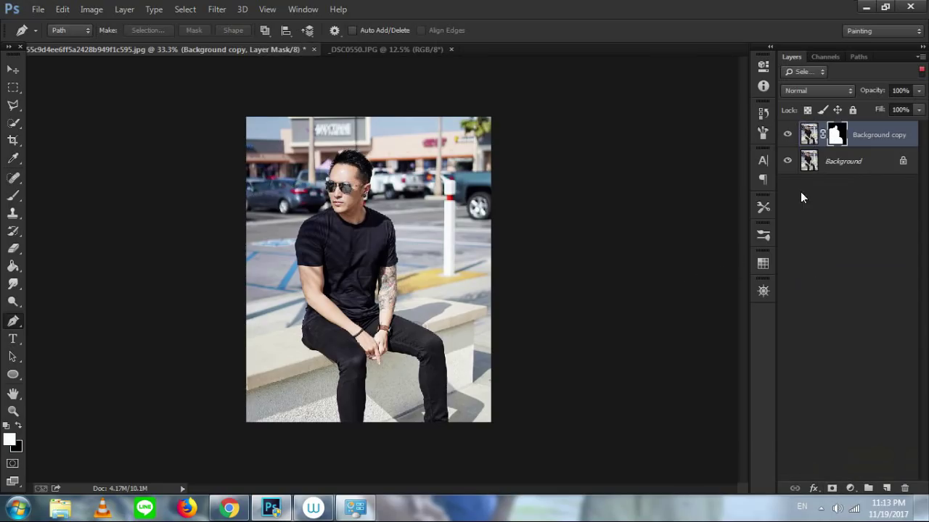
Switch to the _DSC0550.JPG photo and examine the squatting man from his head down to his shoes
left_click(787, 161)
left_click(787, 161)
left_click(362, 50)
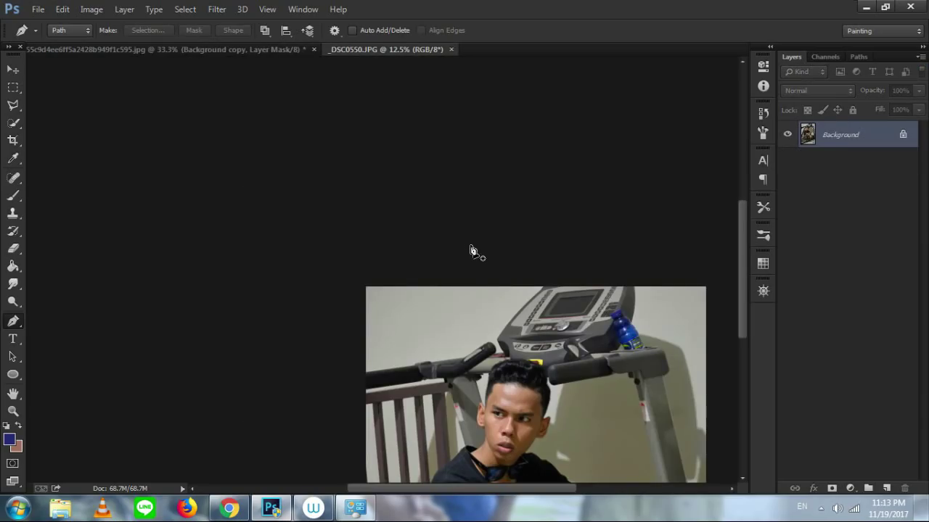
key("ctrl+minus")
key("ctrl+minus")
key("ctrl+plus")
key("ctrl+plus")
key("ctrl+plus")
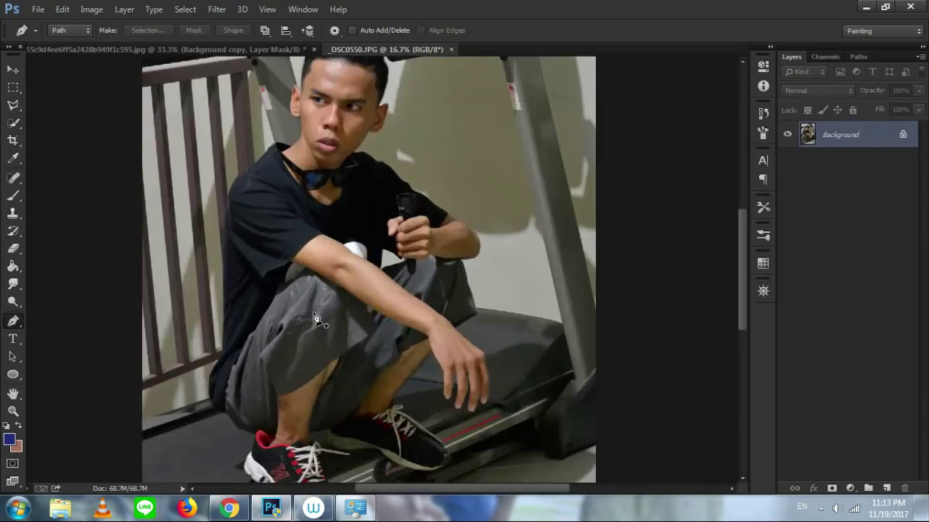
left_click_drag(304, 334, 347, 264)
key("ctrl+plus")
left_click_drag(329, 334, 320, 313)
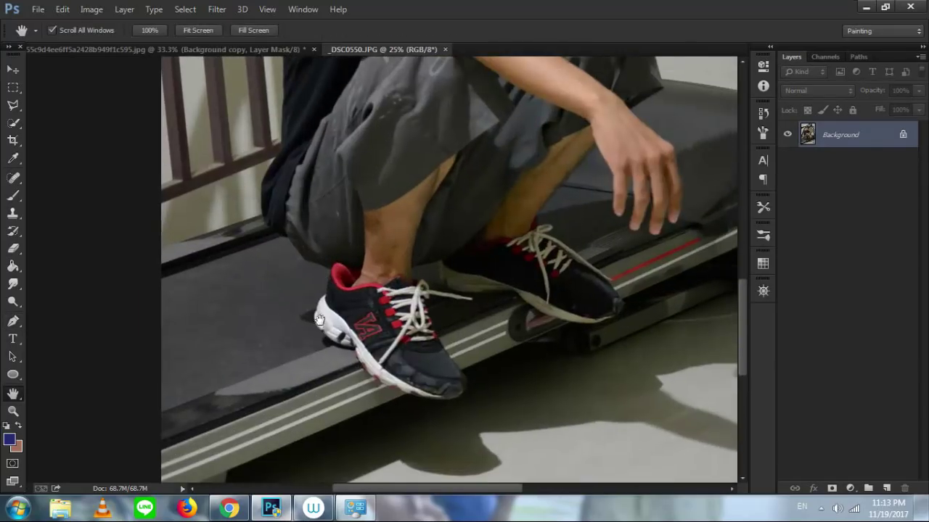
left_click(16, 125)
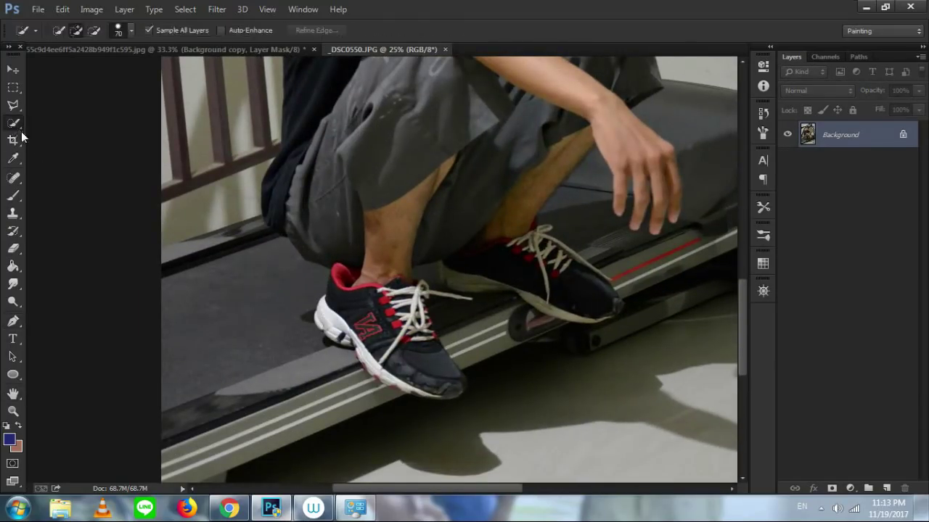
key("ctrl+minus")
right_click(14, 129)
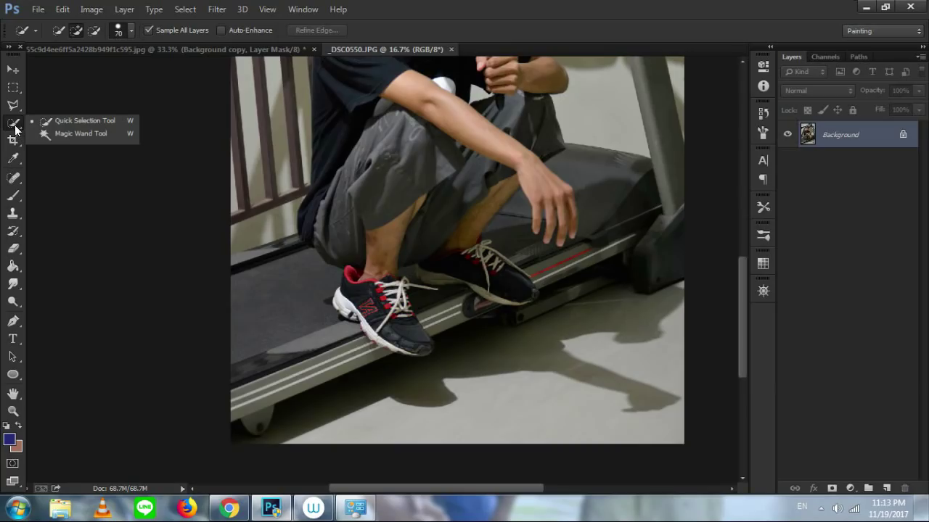
key("ctrl+minus")
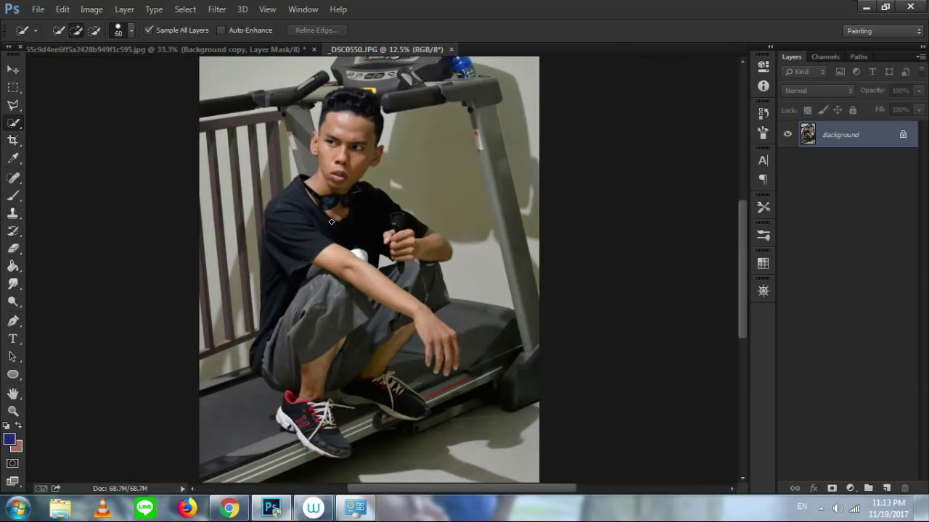
mouse_move(298, 234)
left_mouse_down()
mouse_move(289, 292)
mouse_move(265, 232)
mouse_move(272, 370)
mouse_move(255, 357)
mouse_move(296, 389)
left_mouse_up()
left_click_drag(356, 352, 386, 348)
left_click_drag(421, 412, 420, 404)
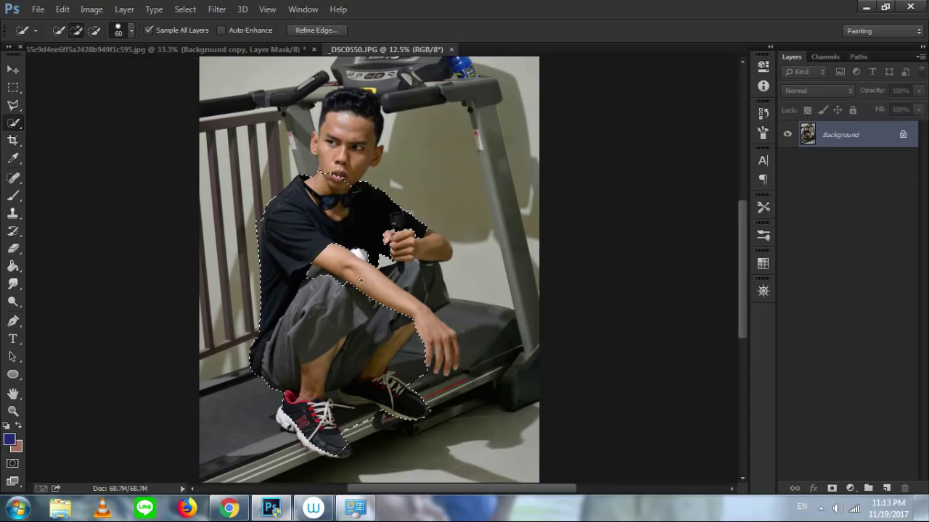
left_click_drag(358, 291, 358, 286)
left_click_drag(449, 361, 432, 317)
right_click(346, 239)
left_click(359, 208)
Start a pen path at the sole of the man's front shoe and trace it around the heel to the shoe's collar
key("ctrl+plus")
key("ctrl+plus")
key("space")
left_click_drag(271, 401, 452, 115)
key("p")
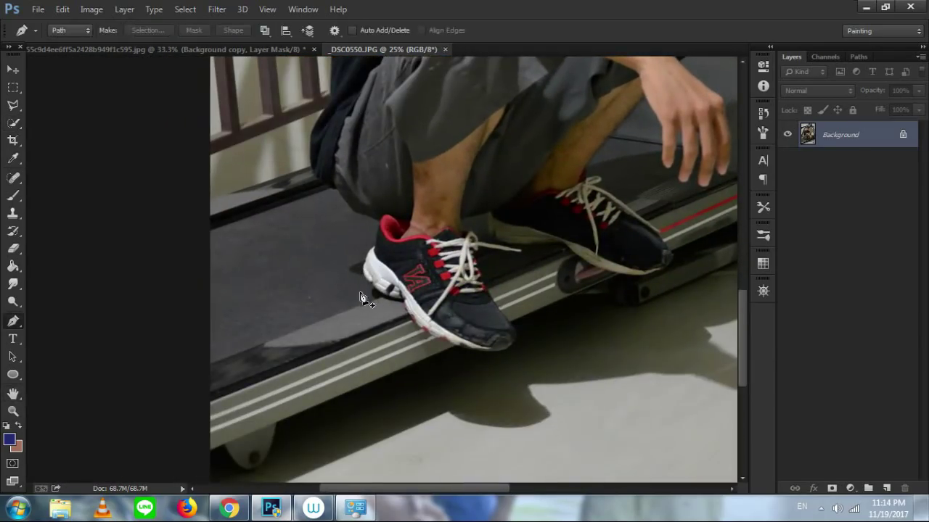
key("ctrl+plus")
key("ctrl+plus")
left_click(436, 332)
left_click(399, 319)
left_click(379, 308)
left_click(372, 297)
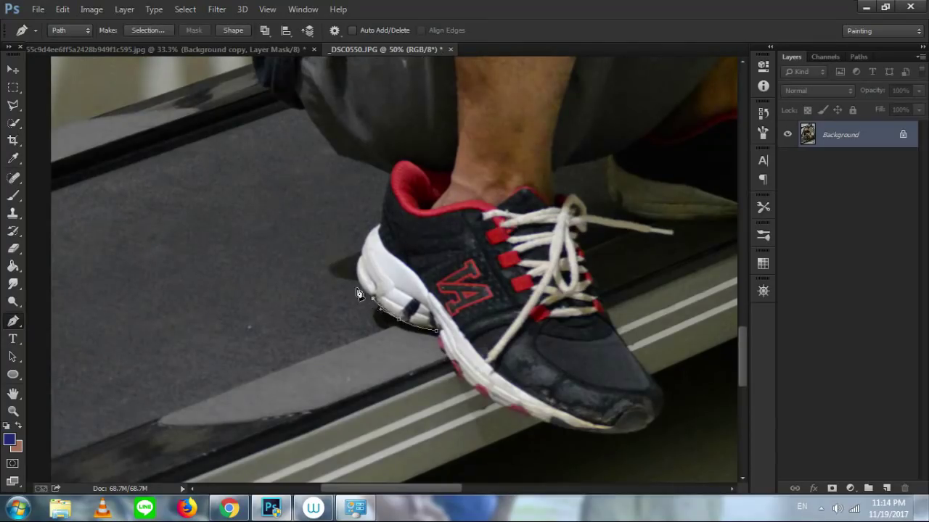
left_click(377, 227)
left_click_drag(390, 174, 368, 279)
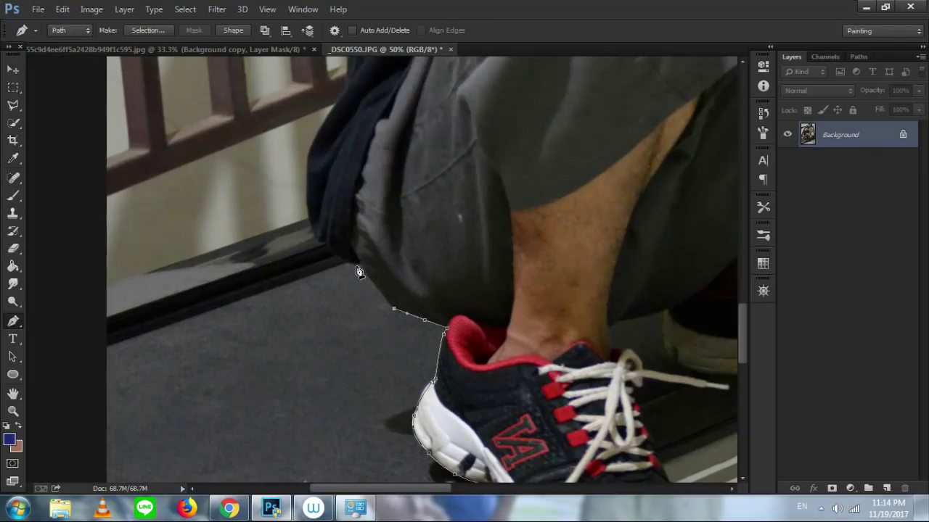
Continue the path from the underside of the trousers around the lower hem of the black shirt
left_click(360, 264)
left_click(343, 253)
left_click(329, 240)
left_click(317, 233)
left_click(309, 212)
left_click_drag(311, 152, 324, 307)
Trace the path along the shirt's curved lower back up to the horizontal rail behind it
key("space")
key("ctrl+plus")
key("ctrl+plus")
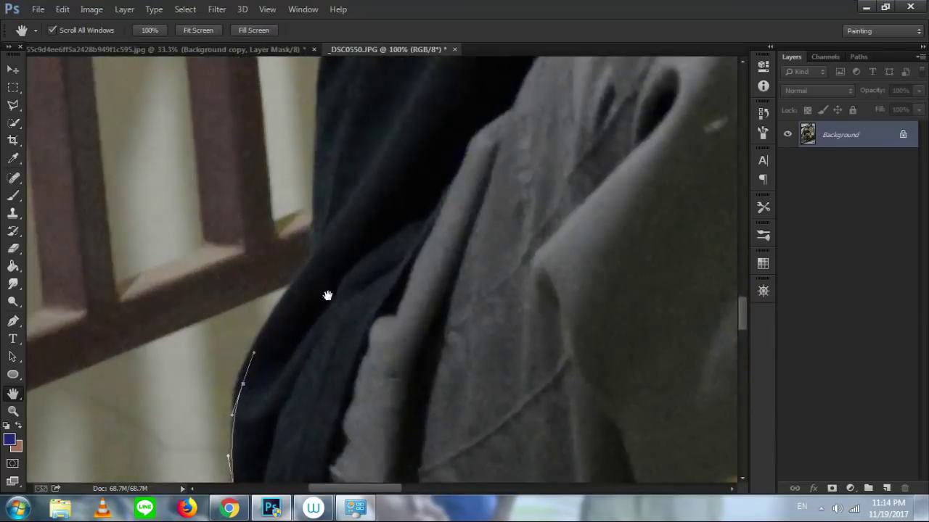
key("ctrl+plus")
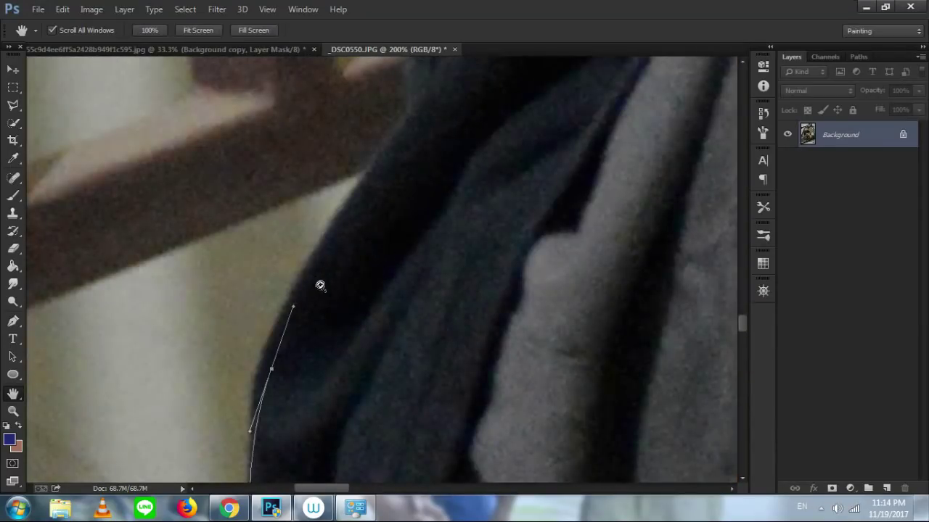
key("ctrl+minus")
key("p")
left_click(353, 248)
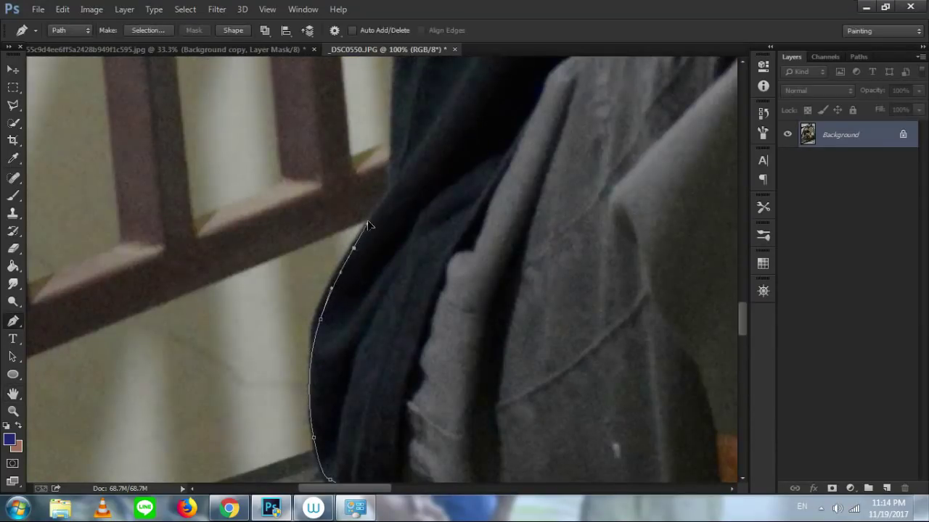
left_click(391, 192)
Extend the path up the straight back edge of the shirt to the sleeve
scroll(415, 205, "up", 5)
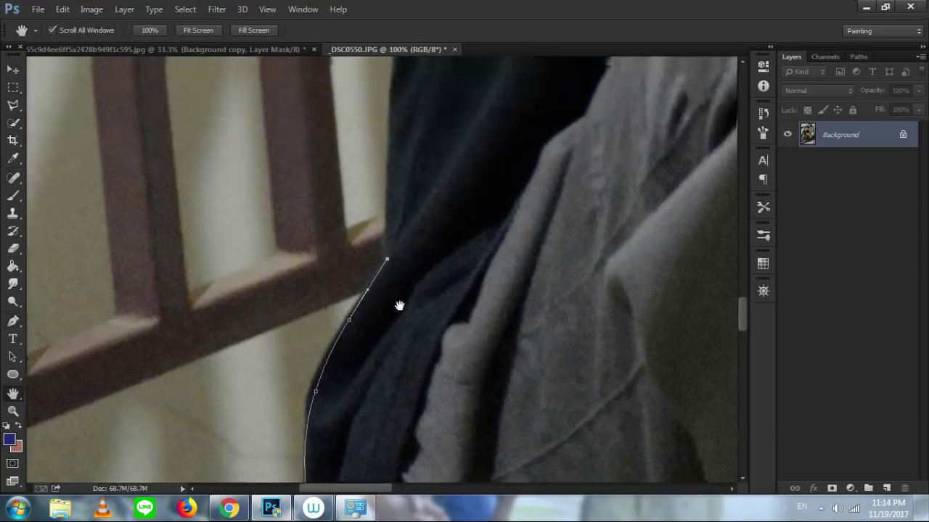
left_click_drag(378, 285, 385, 189)
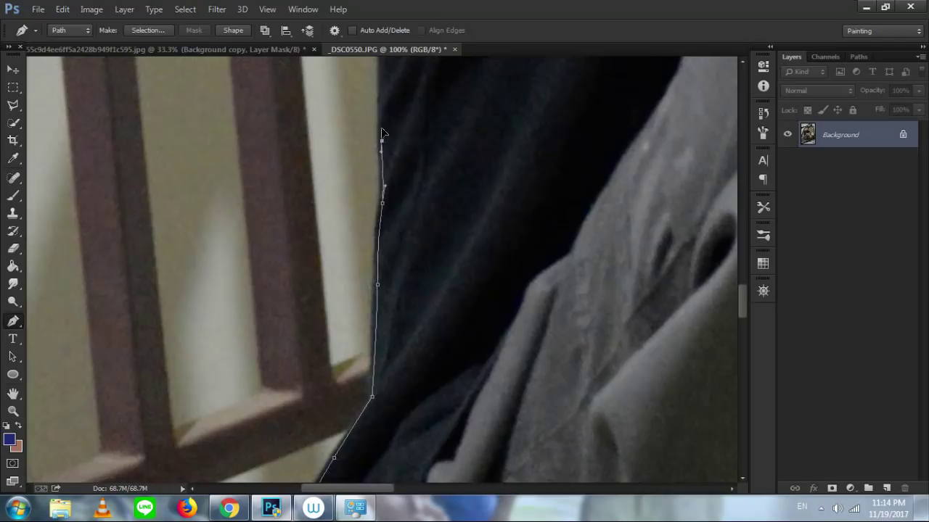
left_click_drag(383, 134, 392, 362)
left_click(388, 317)
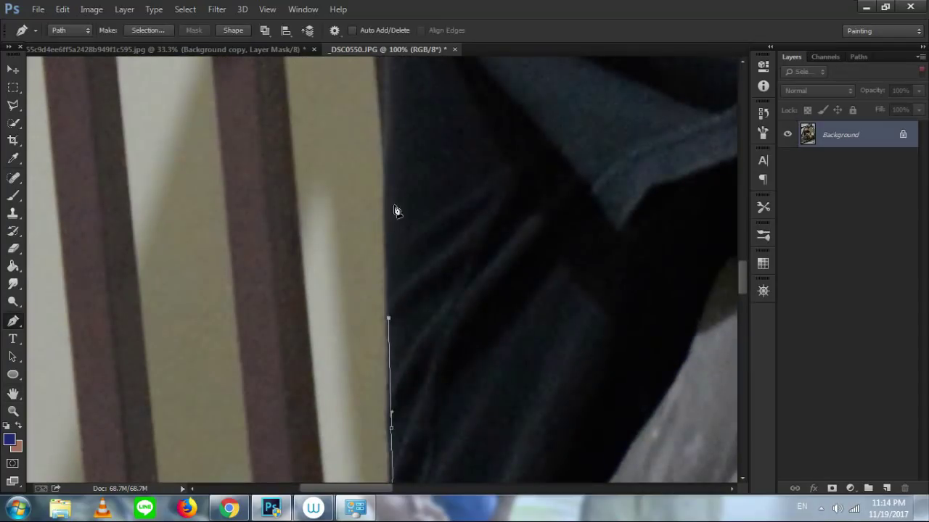
left_click_drag(408, 193, 404, 439)
left_click(397, 309)
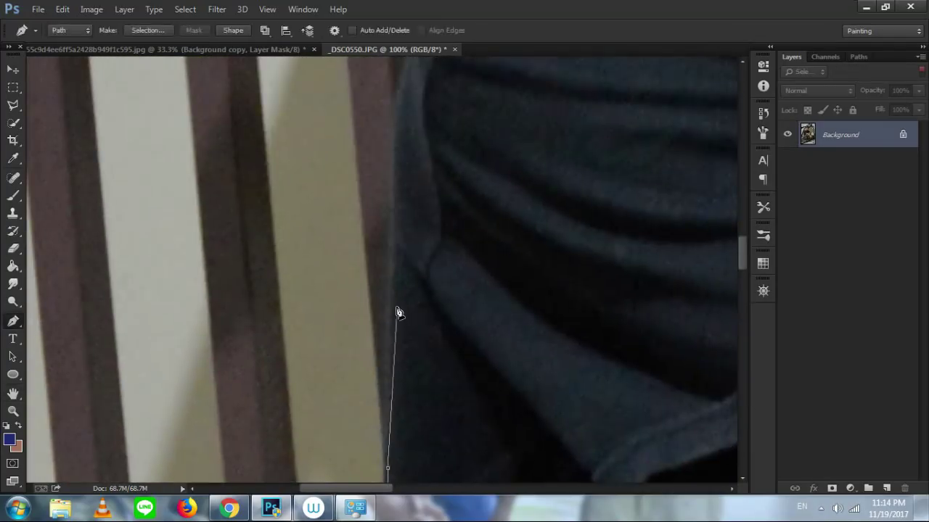
Trace the path along the sleeve and over the shoulder to where the shirt collar meets the neck
left_click_drag(403, 147, 391, 343)
left_click_drag(388, 295, 394, 258)
left_click(401, 233)
left_click_drag(477, 105, 382, 201)
left_click(412, 178)
left_click_drag(464, 161, 300, 322)
left_click_drag(342, 239, 414, 198)
left_click(476, 222)
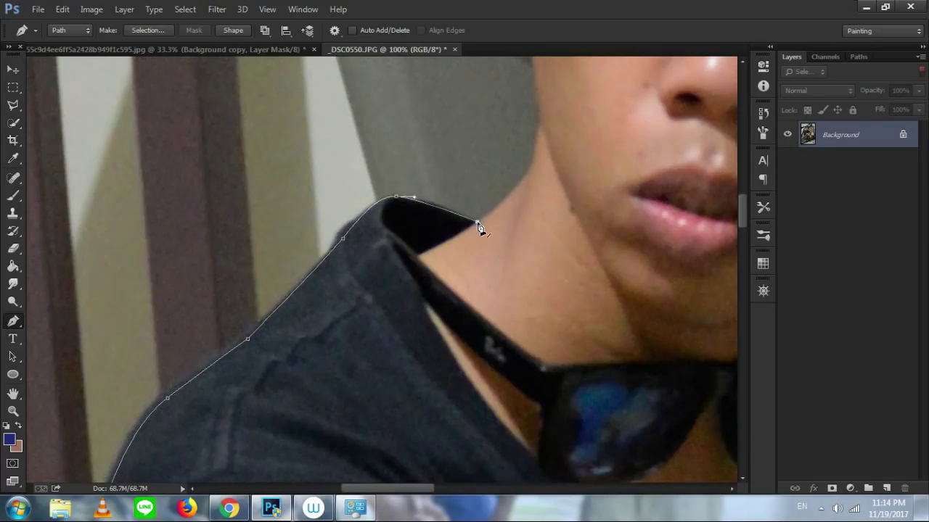
Continue the path up the neck and around the earlobe onto the ear's outer edge
left_click_drag(487, 229, 443, 284)
left_click(442, 277)
left_click(432, 211)
left_click(431, 197)
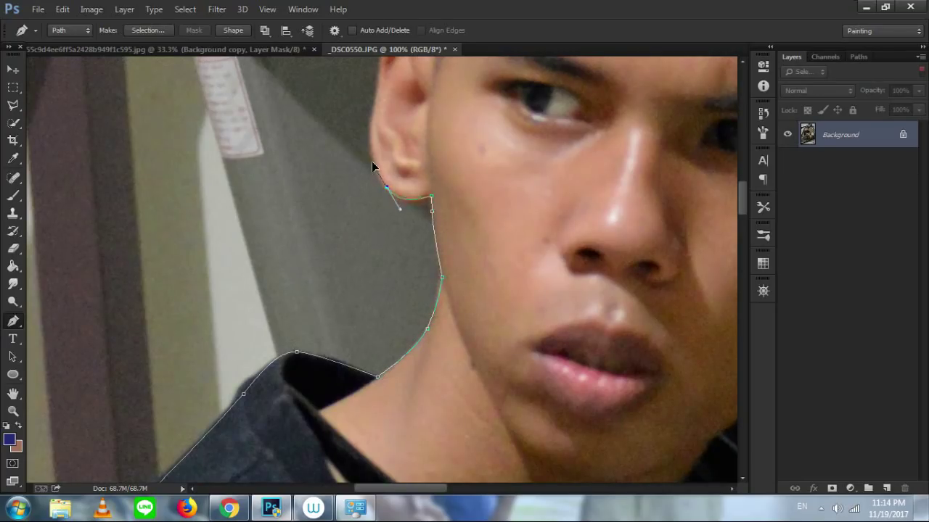
left_click_drag(371, 142, 374, 112)
Trace the path up the rest of the ear and onto the hair at the side of the head
key("space")
left_click_drag(378, 130, 374, 346)
left_click(382, 241)
left_click_drag(420, 249, 387, 305)
left_click(384, 283)
left_click(392, 230)
Trace the path over the top of the hair and down its far side beside the treadmill handle
left_click_drag(400, 190, 281, 274)
left_click_drag(348, 216, 396, 190)
mouse_move(496, 181)
left_mouse_down()
mouse_move(532, 176)
mouse_move(361, 138)
mouse_move(491, 170)
left_mouse_up()
left_click_drag(505, 200, 507, 231)
left_click_drag(511, 253, 530, 281)
left_click_drag(520, 312, 524, 316)
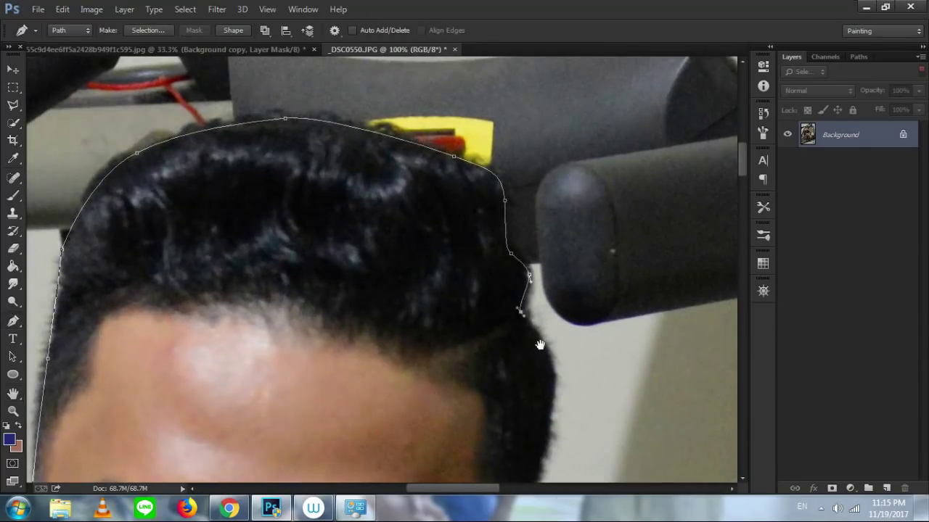
Continue the path down the side of the hair and around the second ear to the jaw
left_click_drag(549, 379, 509, 205)
left_click(513, 217)
left_click(506, 259)
left_click(489, 335)
left_click_drag(463, 422, 508, 443)
left_click_drag(490, 433, 483, 176)
left_click_drag(465, 290, 397, 313)
left_click(396, 312)
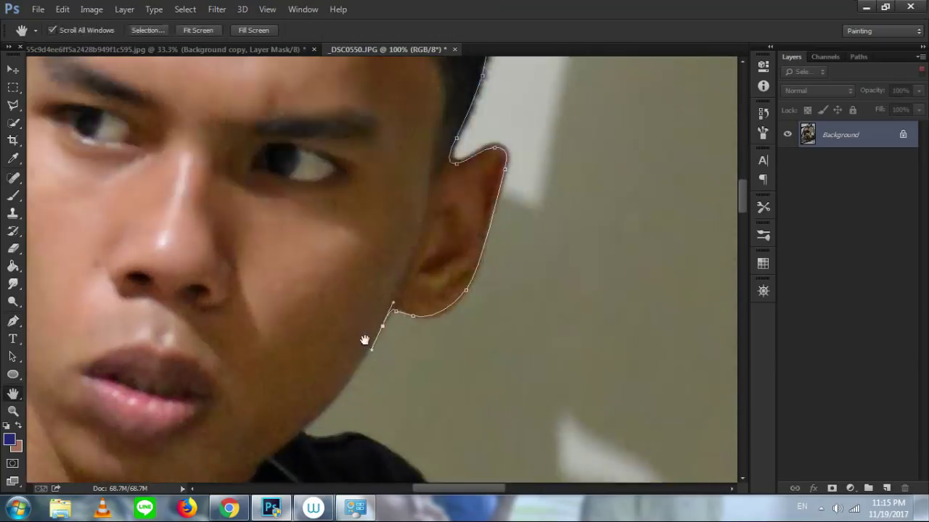
Trace the path down the jawline to the shirt collar and along the shoulder behind it
left_click_drag(364, 340, 403, 179)
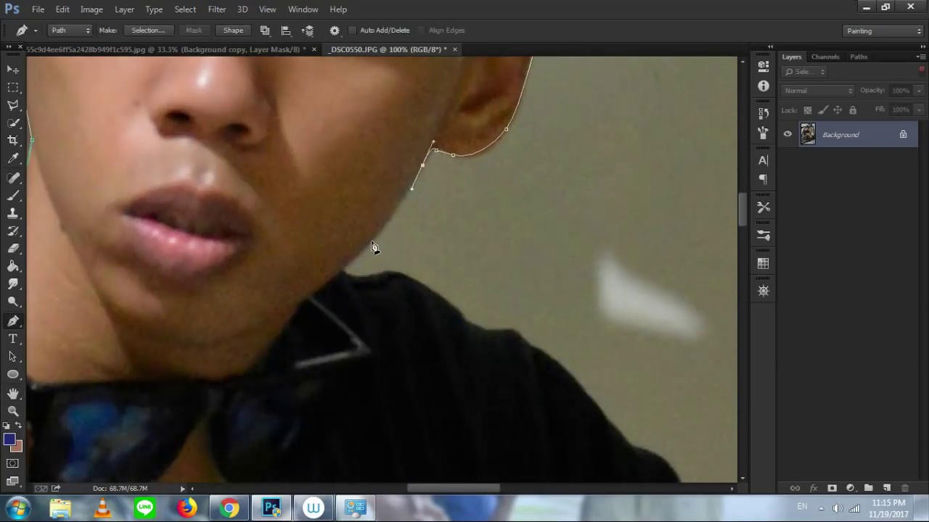
left_click(340, 273)
left_click_drag(370, 276, 465, 325)
left_click_drag(485, 333, 484, 280)
key("space")
left_click(501, 291)
left_click_drag(525, 325, 538, 344)
Extend the path along the upper edge of the sleeve to its hem above the bent arm
key("space")
left_click_drag(591, 364, 424, 224)
left_click(442, 233)
left_click_drag(518, 293, 538, 304)
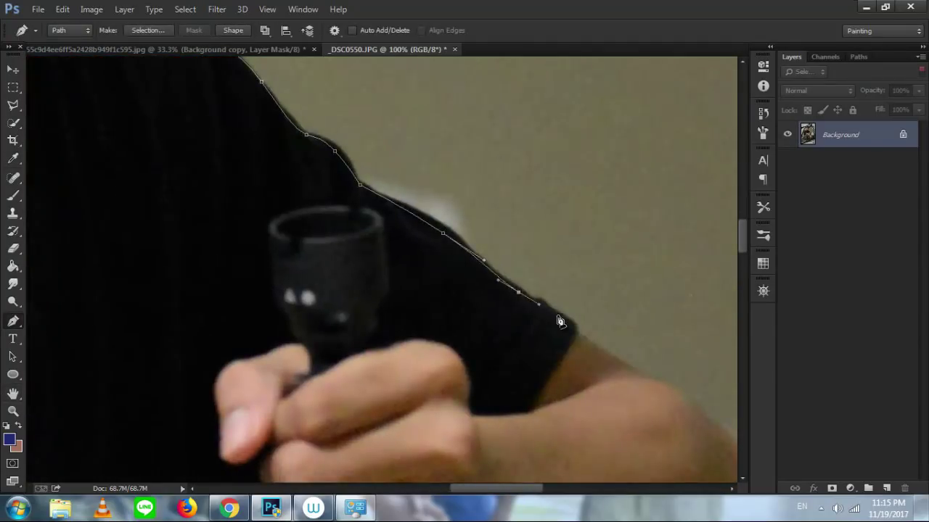
left_click(568, 321)
left_click(578, 336)
Trace the path along the bent arm and around the elbow to the top of the trouser knee
left_click_drag(599, 357, 615, 361)
key("space")
left_click_drag(584, 330, 358, 150)
left_click_drag(439, 208, 457, 215)
left_click_drag(486, 242, 504, 255)
left_click(504, 256)
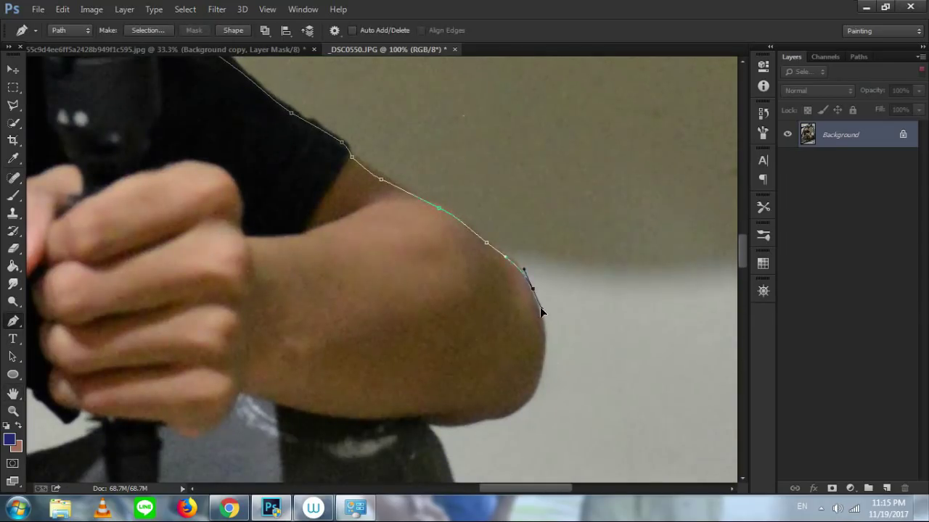
left_click_drag(537, 377, 524, 401)
left_click_drag(496, 412, 477, 421)
left_click_drag(451, 423, 396, 197)
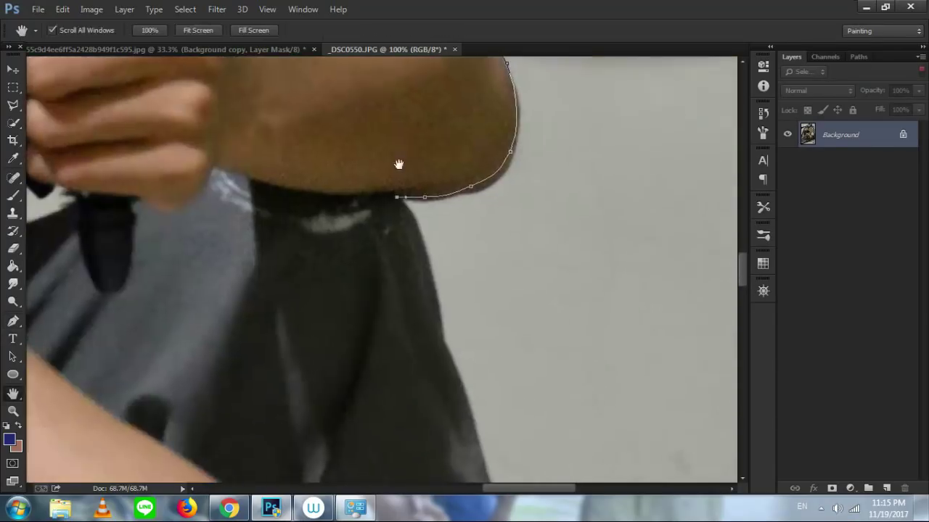
Trace the path down the outer trouser edge and back along its lower hem to the forearm
left_click_drag(437, 312, 447, 357)
left_click_drag(457, 390, 392, 154)
left_click(415, 232)
left_click(426, 258)
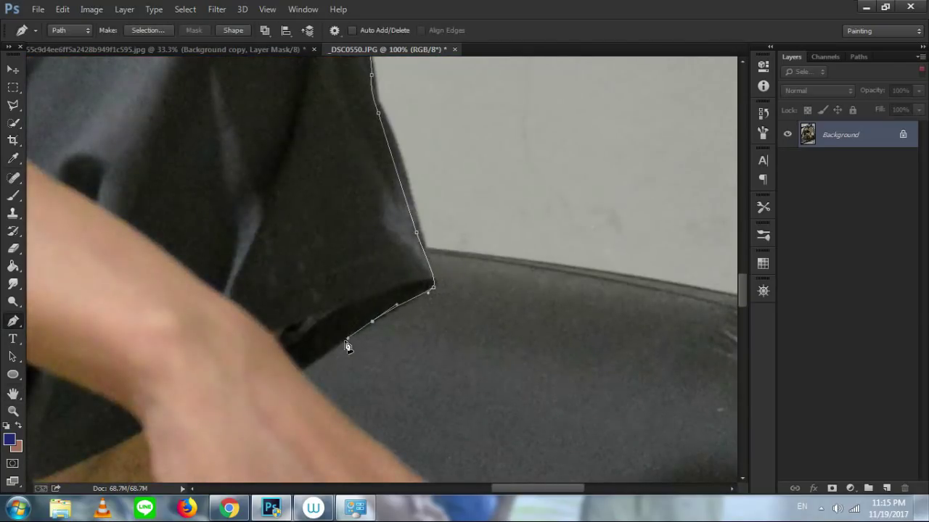
left_click(309, 364)
Trace the path along the back of the hanging hand, over the knuckle and down to the outermost fingertip
left_click_drag(360, 420, 314, 192)
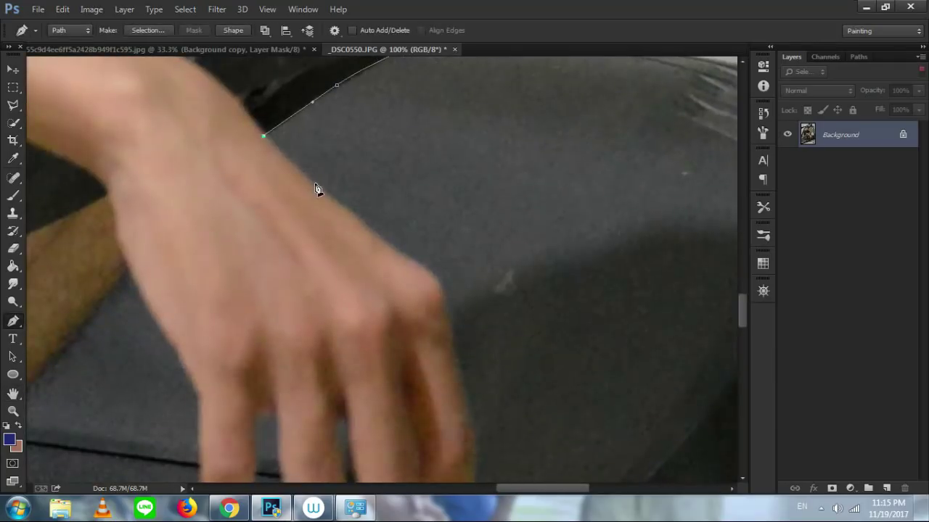
left_click_drag(443, 290, 448, 307)
left_click_drag(456, 353, 457, 361)
left_click_drag(464, 395, 437, 204)
left_click_drag(443, 281, 442, 338)
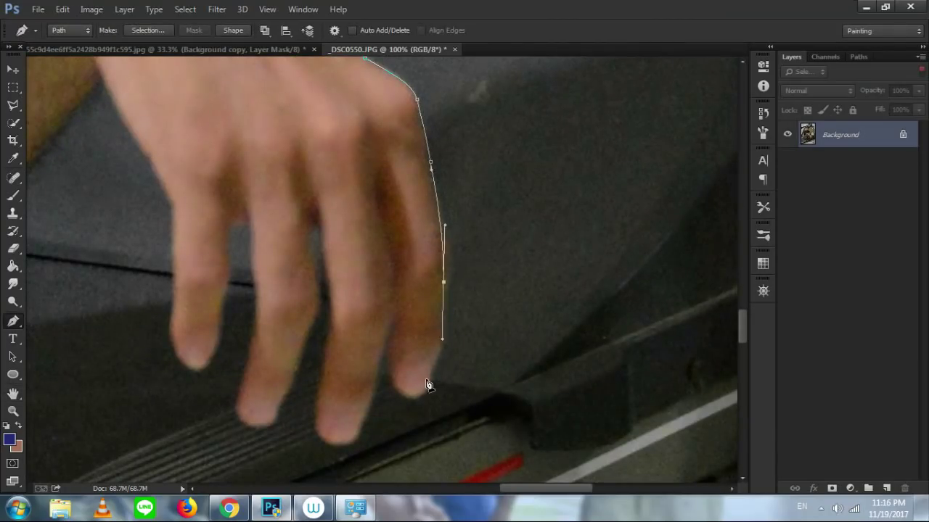
left_click(407, 396)
Route the path around the second finger and up into the narrow gap beside it
left_click_drag(387, 362, 388, 336)
left_click_drag(371, 385, 373, 402)
left_click_drag(351, 438, 314, 402)
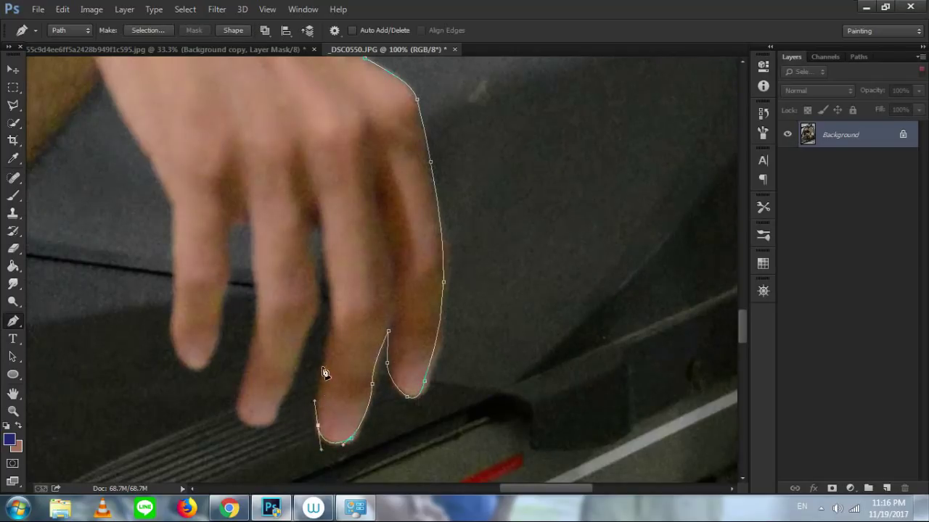
mouse_move(329, 309)
left_mouse_down()
mouse_move(329, 277)
mouse_move(320, 309)
left_mouse_up()
left_click(315, 222)
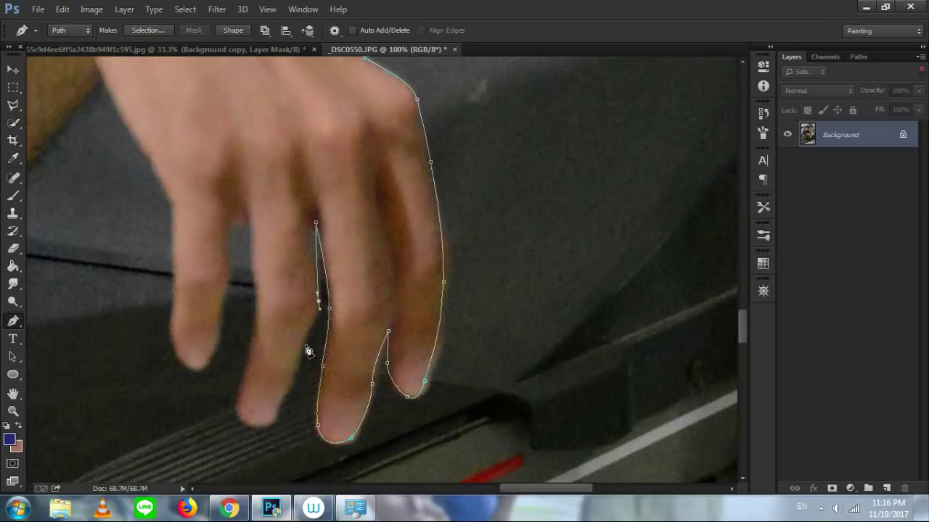
Trace the path around the third finger and over the gap separating it from the last finger
left_click_drag(288, 395, 242, 374)
left_click(252, 330)
left_click(250, 256)
left_click(245, 217)
left_click_drag(232, 228, 228, 251)
Trace the path down and around the tip of the last finger, redoing one misplaced anchor point
left_click_drag(226, 314, 217, 326)
key("ctrl+z")
left_click_drag(203, 361, 194, 375)
left_click_drag(174, 335, 170, 301)
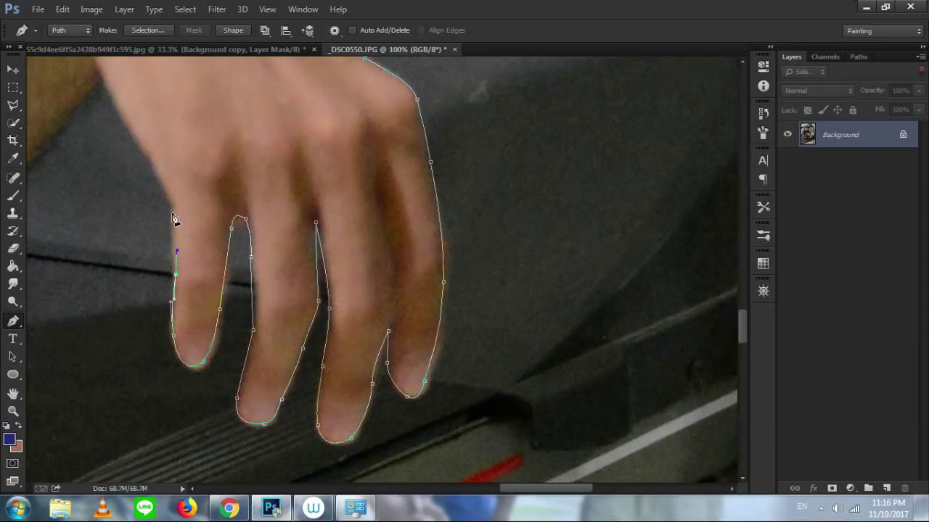
Continue the path up the side of the hand to the wrist beside the bare shin
left_click_drag(178, 220, 294, 354)
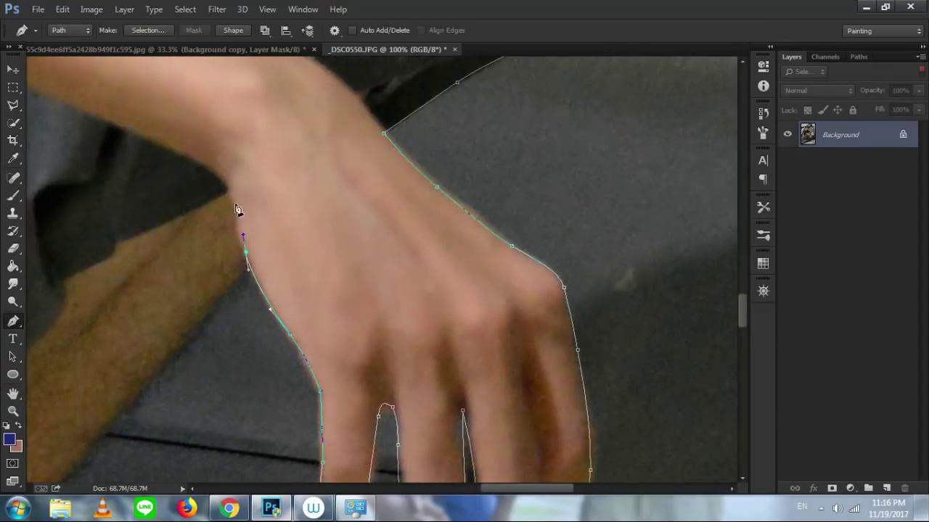
key("ctrl+z")
left_click(245, 258)
Trace the path down the edge of the back leg's shin to the red collar of the shoe
left_click_drag(239, 307, 341, 165)
left_click_drag(236, 252, 324, 167)
left_click_drag(243, 265, 227, 294)
left_click(230, 292)
left_click(235, 308)
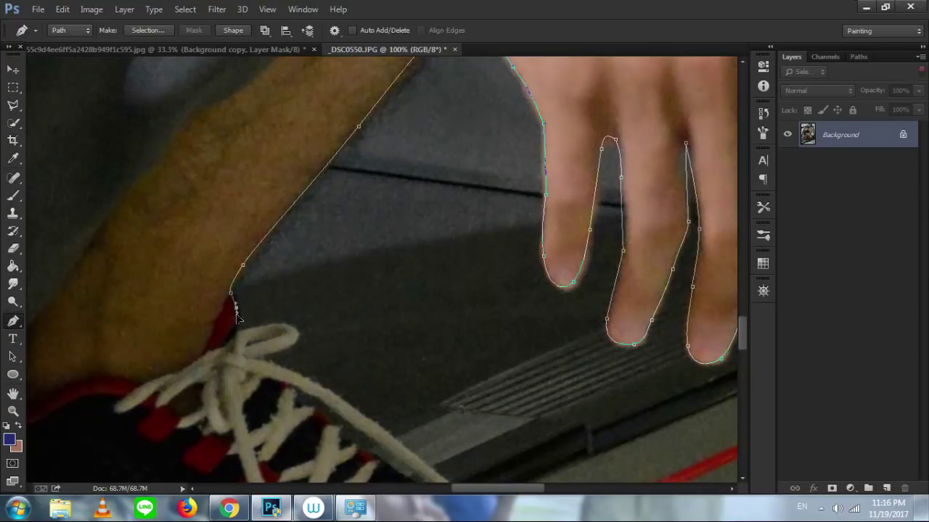
Trace the path around the back shoe's lace bow and along the loose lace to its tip
left_click(236, 330)
mouse_move(295, 332)
left_mouse_down()
mouse_move(299, 350)
mouse_move(288, 351)
left_mouse_up()
mouse_move(284, 348)
left_mouse_down()
mouse_move(265, 359)
mouse_move(235, 265)
mouse_move(276, 279)
left_mouse_up()
left_click_drag(328, 312, 396, 372)
left_click_drag(476, 427, 438, 416)
Route the path back along the lace's underside and down the shoe's upper edge to the toe
left_click_drag(380, 376, 365, 362)
left_click_drag(305, 312, 391, 399)
key("space")
left_click_drag(465, 463, 377, 360)
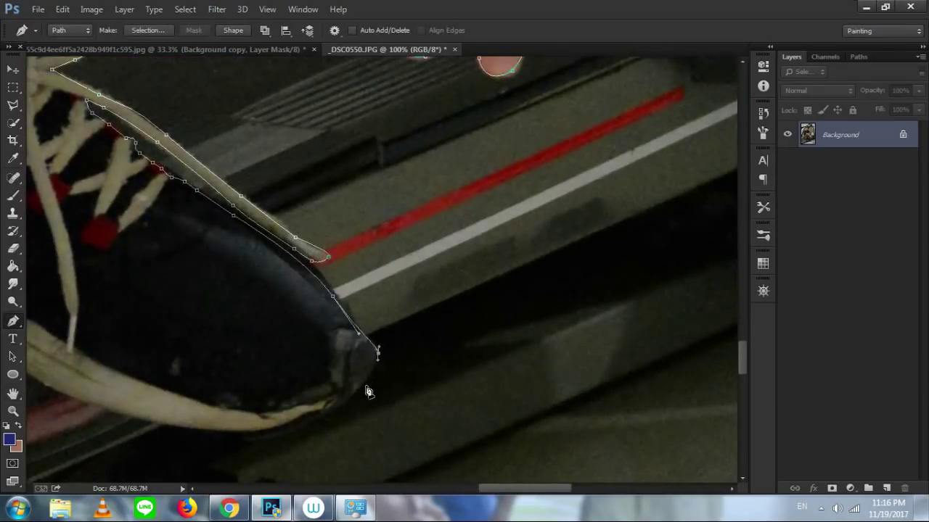
Trace the path around the back shoe's toe and along the front part of its sole
left_click_drag(352, 394, 336, 408)
left_click_drag(235, 431, 458, 414)
key("space")
left_click_drag(336, 371, 291, 349)
left_click_drag(239, 305, 229, 293)
Continue the path along the rest of the back shoe's sole and up its heel to the trousers
left_click_drag(198, 275, 407, 330)
key("space")
left_click_drag(294, 327, 269, 327)
left_click_drag(205, 307, 169, 269)
left_click_drag(163, 225, 169, 198)
left_click(167, 195)
Route the path along the trouser hem, down the front ankle and around the front shoe's lace loop
key("space")
left_click_drag(117, 232, 244, 229)
left_click_drag(210, 214, 182, 225)
left_click_drag(186, 273, 252, 310)
left_click(251, 313)
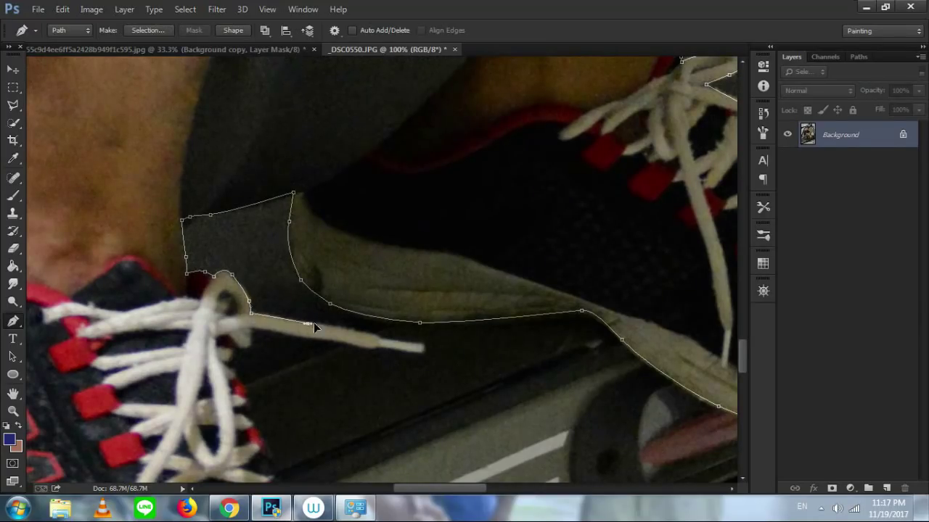
Trace the path out along the front shoe's loose lace to its tip and back along its underside
left_click(376, 337)
left_click_drag(423, 351, 346, 345)
left_click_drag(293, 331, 243, 376)
left_click(251, 325)
Trace the path down the laced edge of the front shoe toward the toe
left_click_drag(243, 397, 246, 405)
left_click(261, 440)
left_click_drag(272, 454, 275, 458)
key("space")
left_click_drag(261, 425, 269, 247)
left_click_drag(289, 318, 296, 329)
left_click(305, 352)
left_click(315, 371)
left_click(335, 399)
Trace the path around the front shoe's toe and along its sole, closing the outline near the heel
key("space")
left_click_drag(375, 408, 337, 257)
left_click_drag(373, 352, 371, 367)
left_click_drag(319, 412, 290, 421)
left_click_drag(171, 402, 433, 452)
key("space")
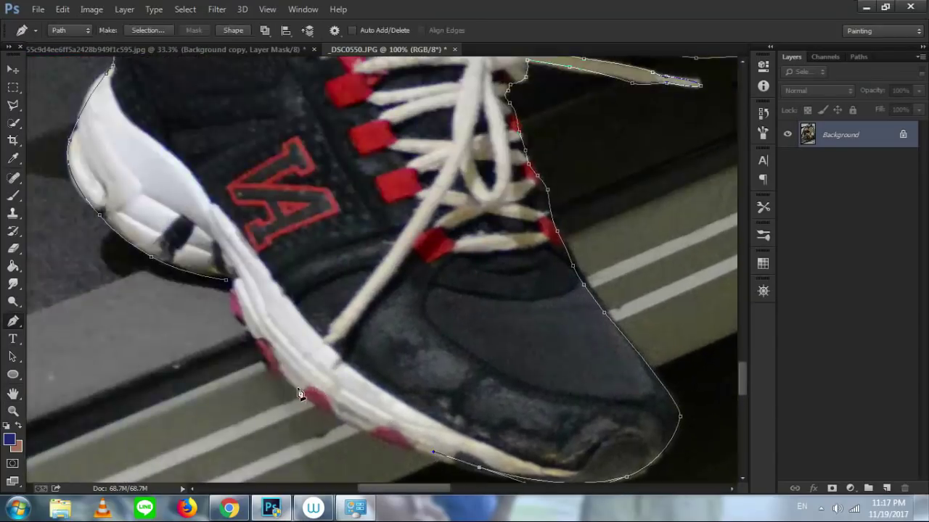
left_click_drag(300, 393, 256, 355)
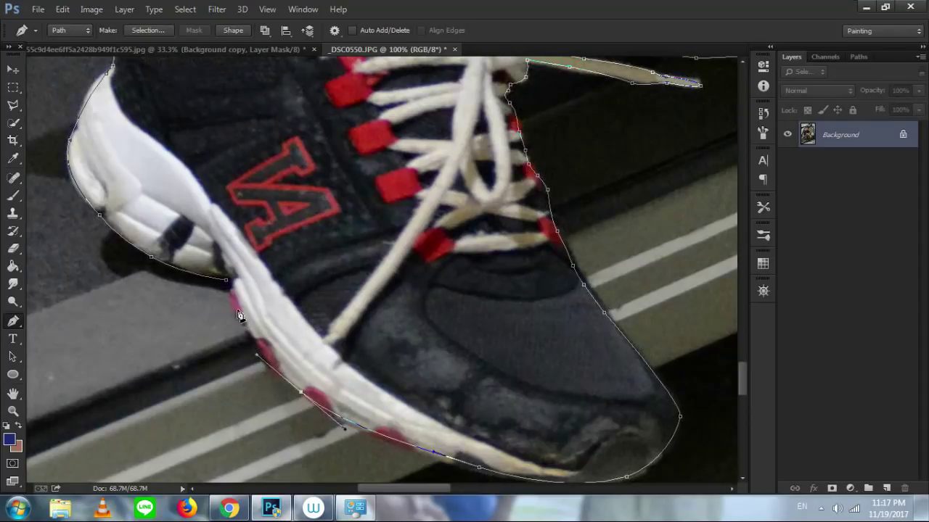
Start a second subpath along the shirt edge and the knee edge of the light gap below the hand holding the black object
key("ctrl+minus")
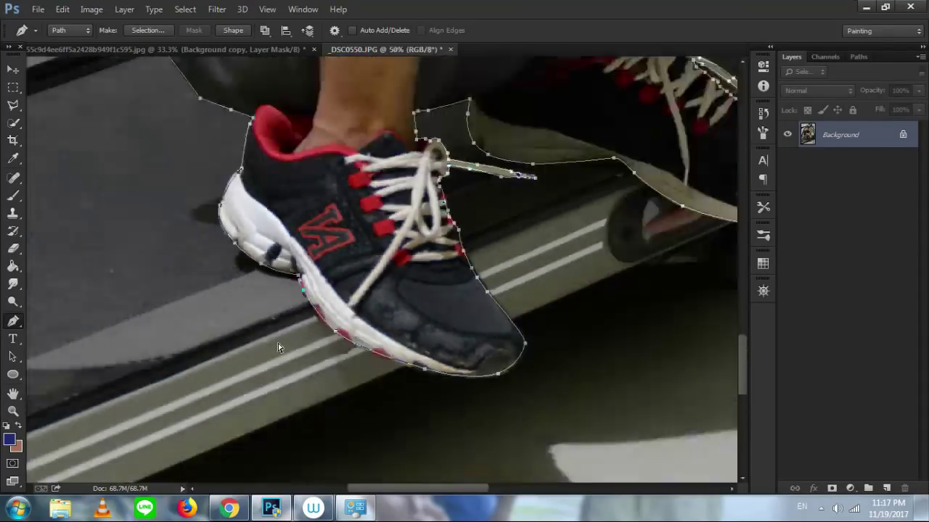
key("ctrl+minus")
key("ctrl+minus")
key("ctrl+minus")
key("ctrl+minus")
key("ctrl+minus")
key("ctrl+plus")
key("ctrl+plus")
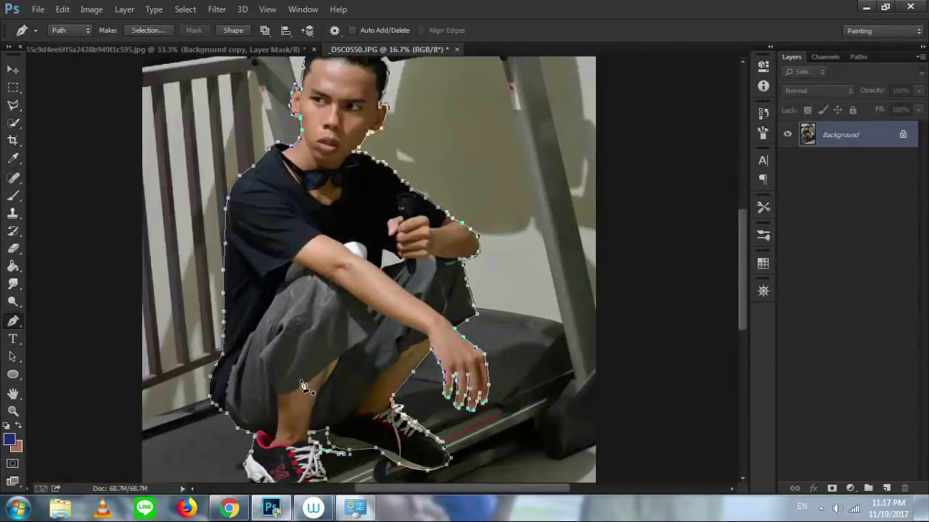
key("ctrl+minus")
key("ctrl+plus")
key("ctrl+plus")
key("ctrl+plus")
key("ctrl+plus")
key("ctrl+plus")
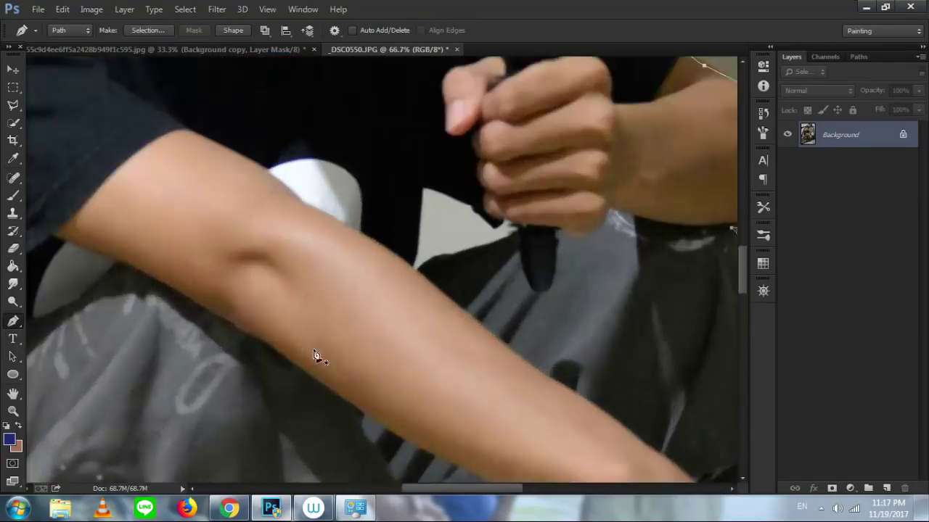
key("ctrl+plus")
left_click_drag(380, 273, 329, 206)
key("ctrl+plus")
key("p")
left_click(265, 164)
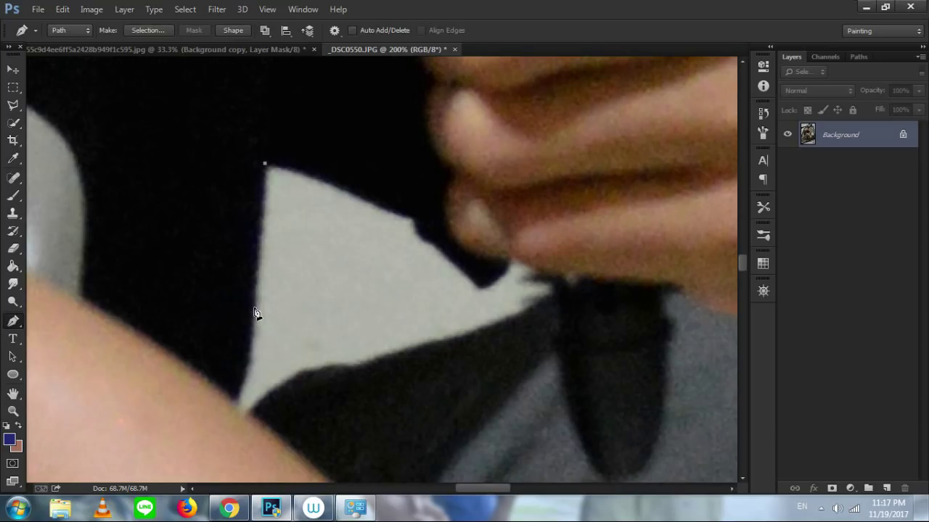
left_click_drag(249, 311, 245, 417)
left_click_drag(291, 383, 316, 372)
left_click(367, 369)
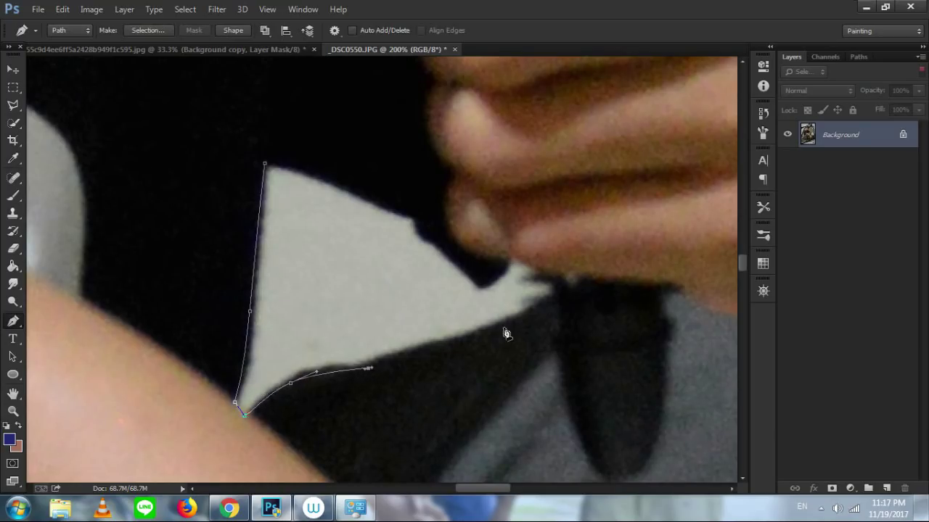
Continue the gap's subpath to the fingers, back along the shirt edge, and close it at its starting point
left_click(505, 327)
left_click_drag(553, 291, 571, 277)
left_click(519, 264)
left_click(493, 274)
left_click(455, 254)
left_click(433, 228)
left_click(403, 213)
left_click(343, 183)
left_click_drag(264, 163, 256, 174)
Try to convert only the gap's subpath into a selection
key("ctrl+minus")
key("ctrl+minus")
key("ctrl+minus")
key("ctrl+minus")
key("ctrl+minus")
key("ctrl+minus")
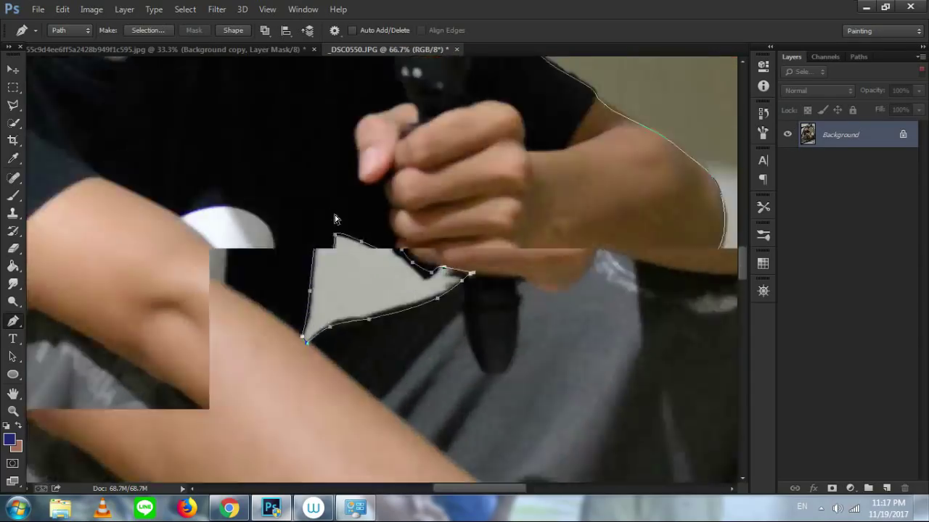
key("ctrl+plus")
key("ctrl+minus")
right_click(314, 193)
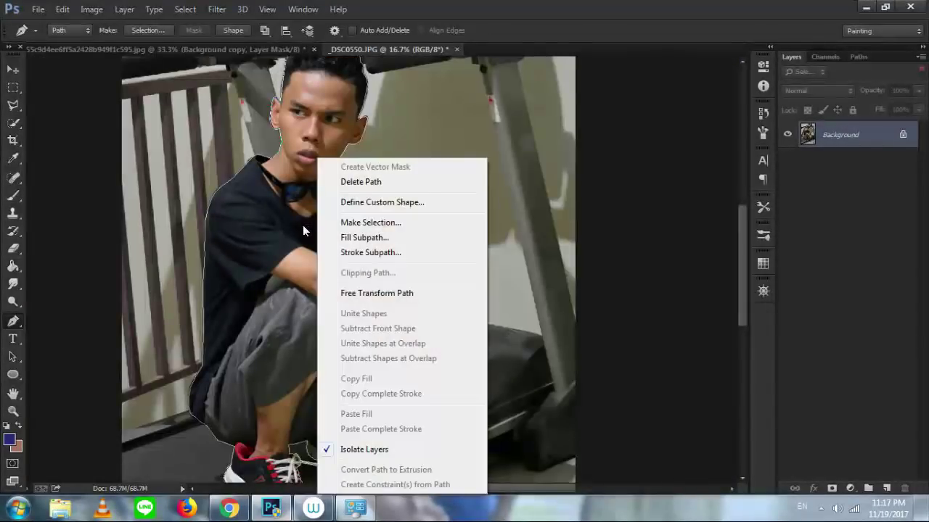
left_click(340, 223)
key("Return")
scroll(357, 254, "down", 1)
scroll(356, 254, "down", 1)
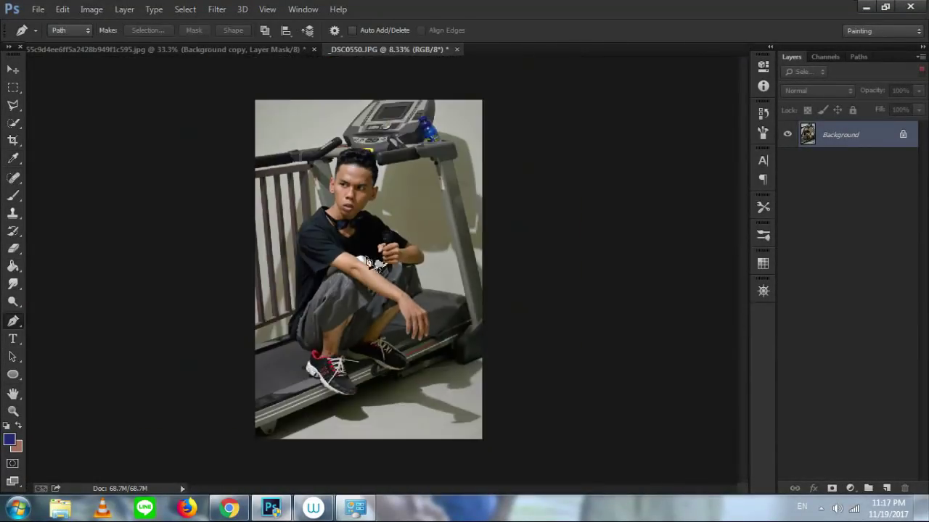
scroll(397, 284, "up", 1)
scroll(397, 284, "up", 1)
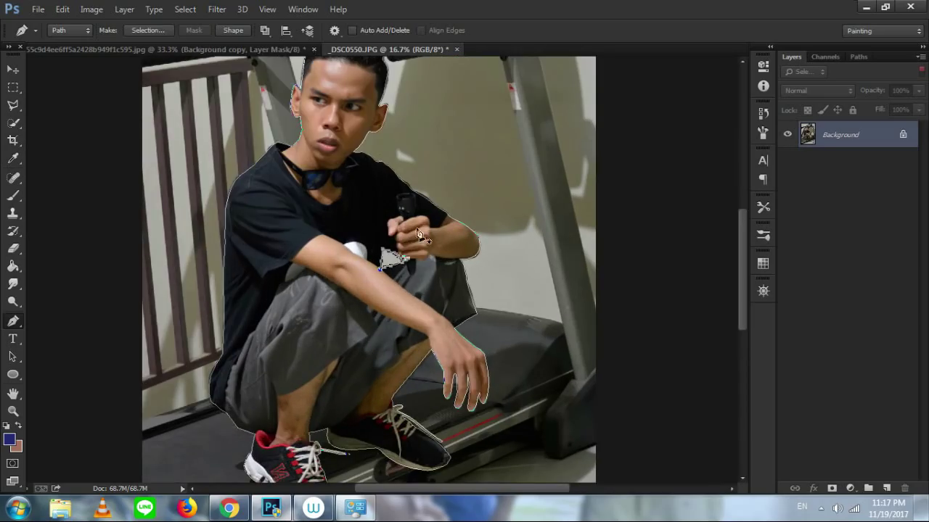
Convert the whole path into a selection and add it as a layer mask on the squatting man's photo
right_click(336, 145)
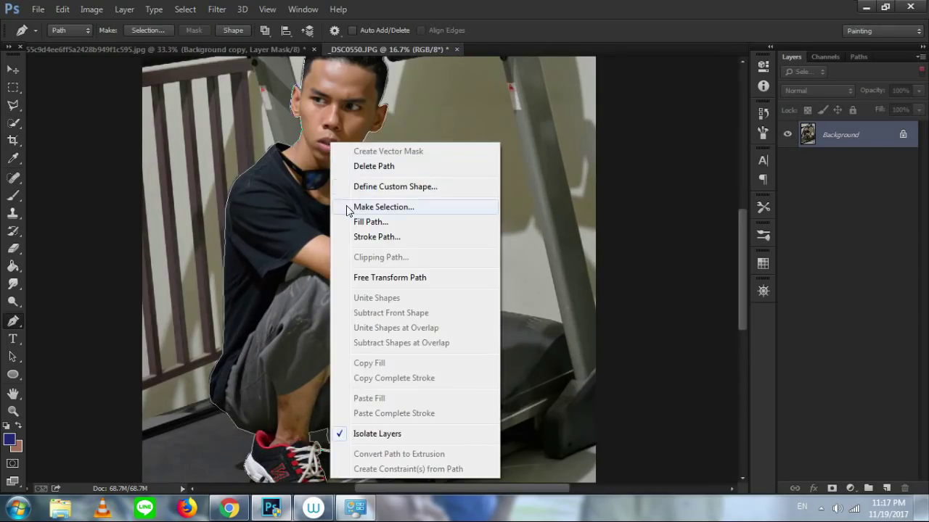
left_click(345, 207)
key("Return")
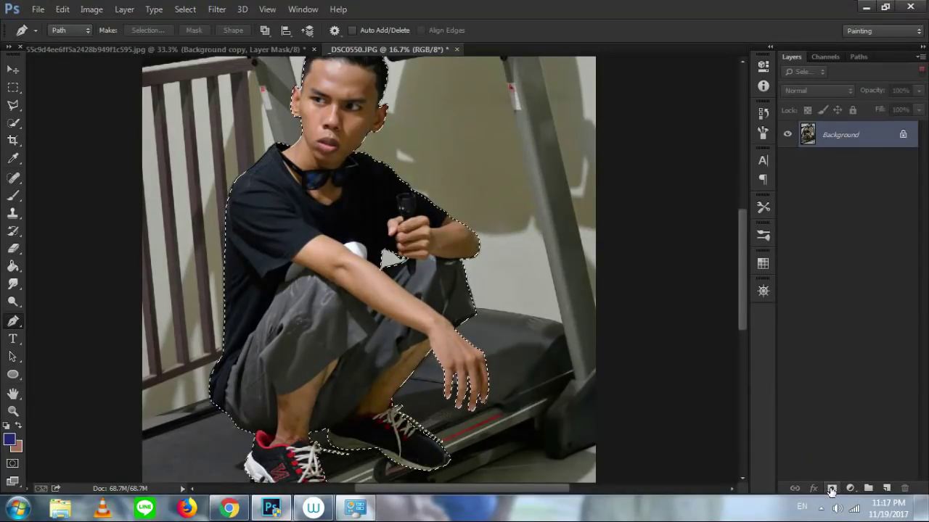
left_click(832, 492)
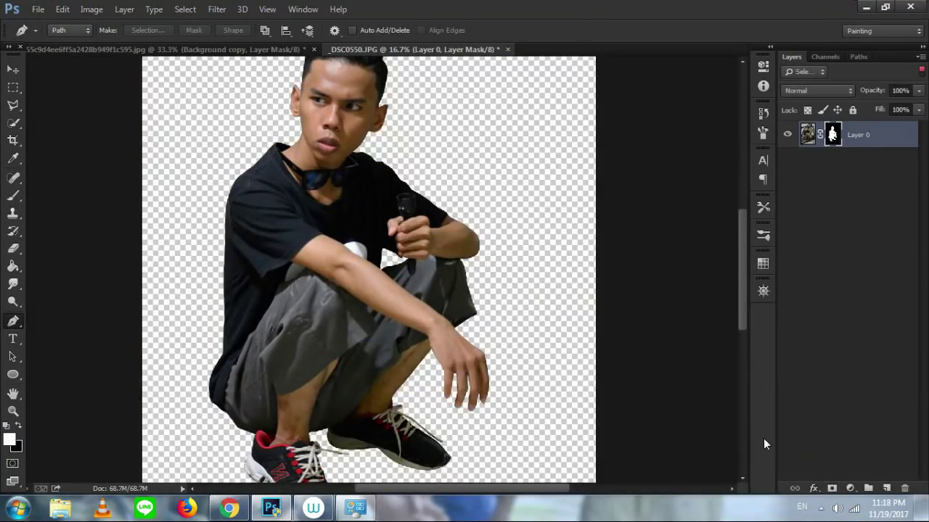
Move the masked squatting man's layer into the parking-lot portrait document
scroll(248, 208, "down", 1)
left_click(11, 69)
left_click_drag(296, 243, 280, 135)
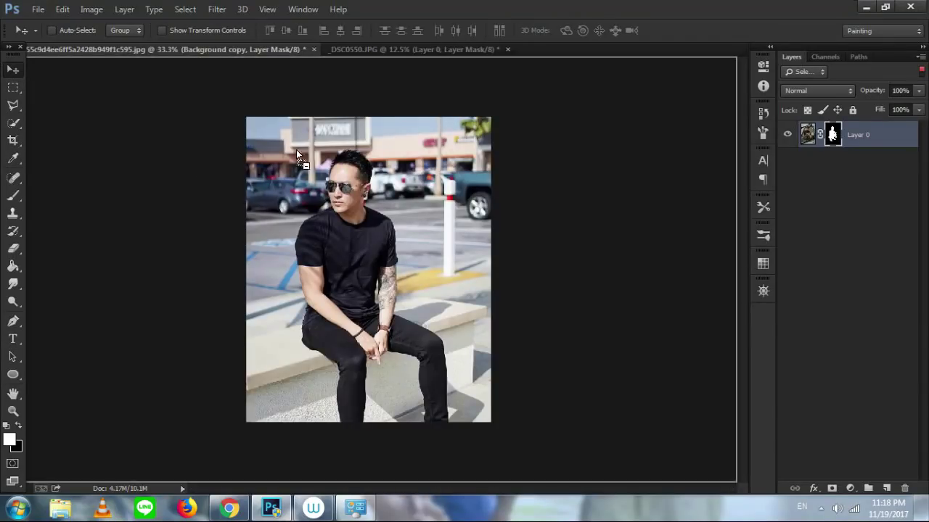
mouse_move(384, 243)
left_mouse_down()
mouse_move(339, 226)
mouse_move(386, 254)
mouse_move(369, 252)
left_mouse_up()
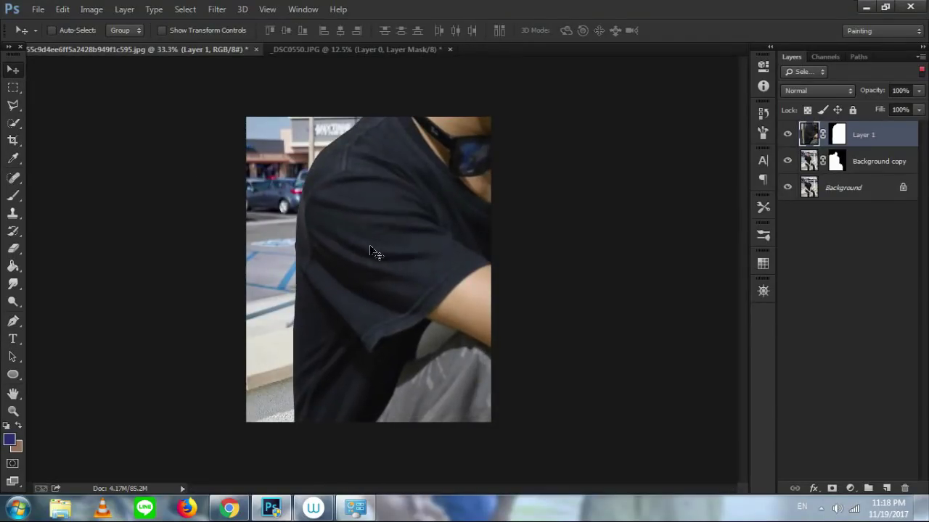
Scale the squatting man proportionally to 22.73% and place him beside the seated man, over the wall
key("ctrl+t")
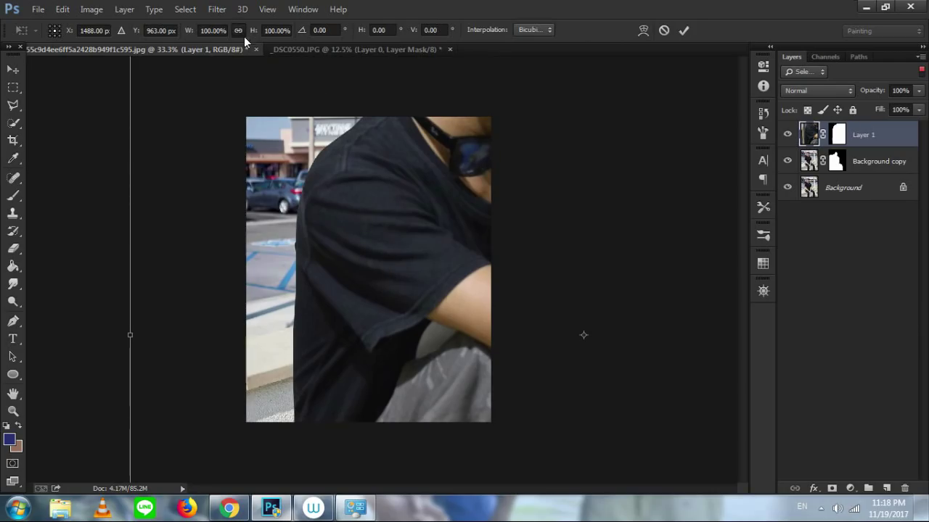
key("ctrl+minus")
key("ctrl+minus")
key("ctrl+minus")
key("ctrl+minus")
left_click_drag(321, 149, 371, 244)
key("ctrl+plus")
key("ctrl+plus")
left_click_drag(324, 92, 351, 135)
key("ctrl+plus")
mouse_move(390, 192)
left_mouse_down()
mouse_move(397, 202)
mouse_move(391, 190)
left_mouse_up()
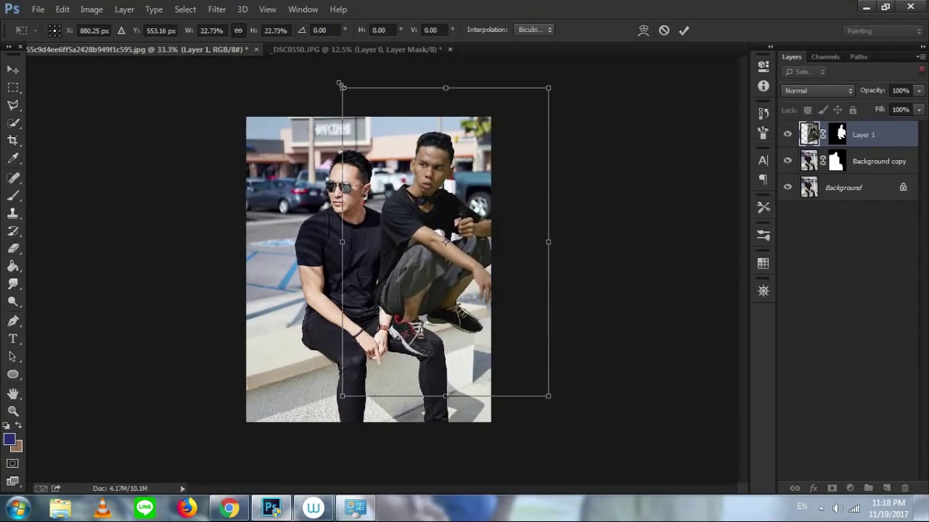
Reduce the squatting man to 20.90%, apply the transform, and move Layer 1 beneath Background copy
left_click_drag(339, 86, 348, 113)
mouse_move(402, 170)
left_mouse_down()
mouse_move(388, 166)
mouse_move(405, 166)
left_mouse_up()
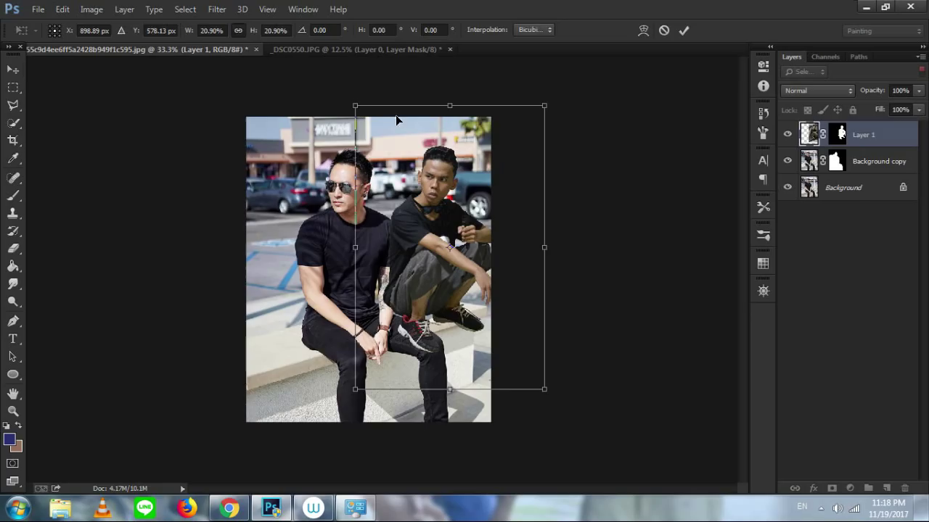
key("Return")
left_click_drag(870, 140, 865, 171)
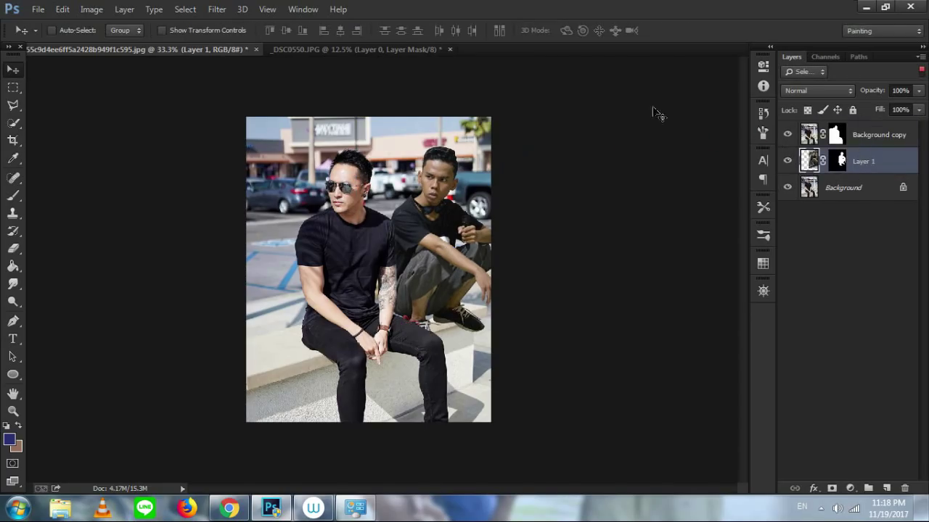
Transform Layer 1 to 92.34% width and 94.26% height, with the man's shoes resting on the wall behind the seated man
key("ctrl+plus")
key("ctrl+minus")
key("ctrl+plus")
key("ctrl+t")
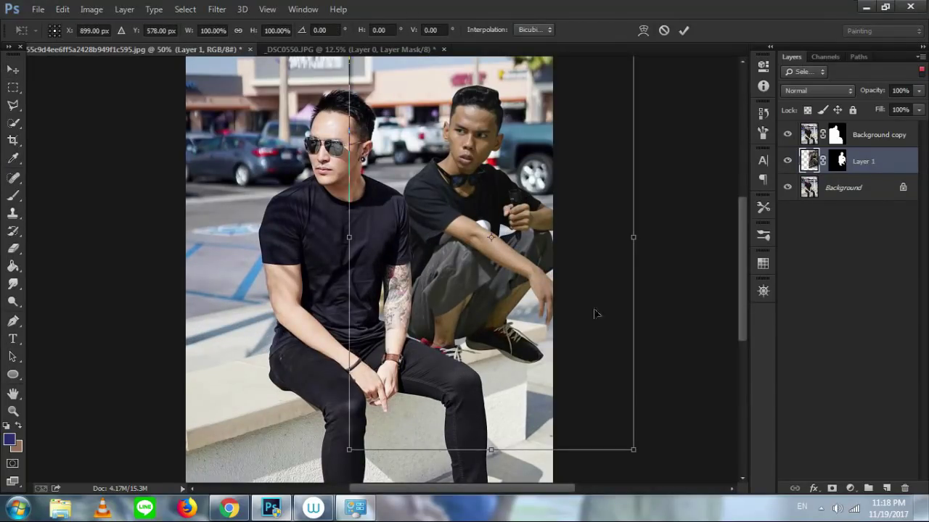
left_click_drag(632, 451, 610, 429)
left_click_drag(545, 331, 543, 343)
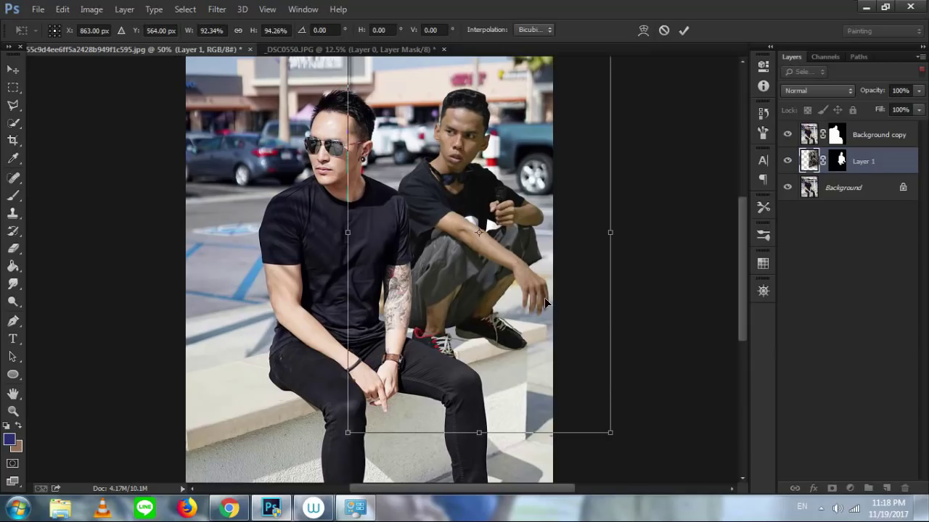
key("Return")
key("ctrl+minus")
key("ctrl+plus")
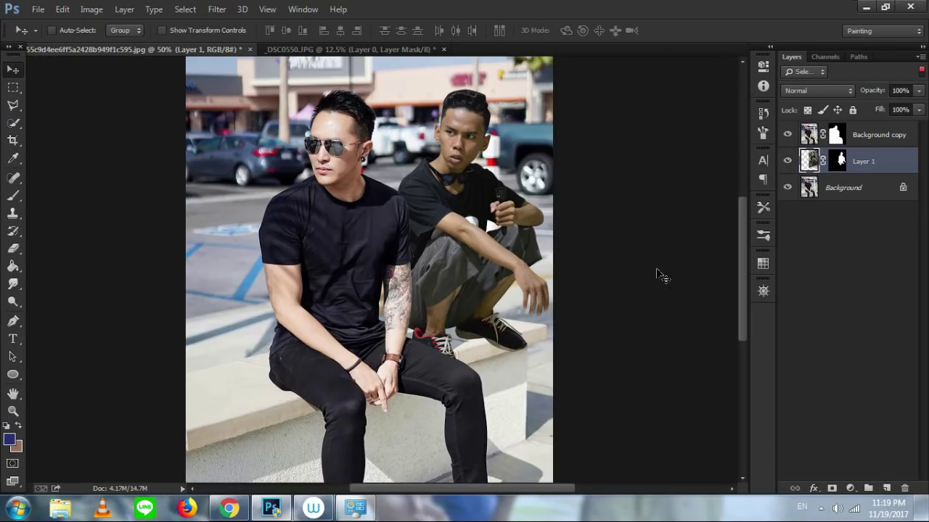
key("ctrl+l")
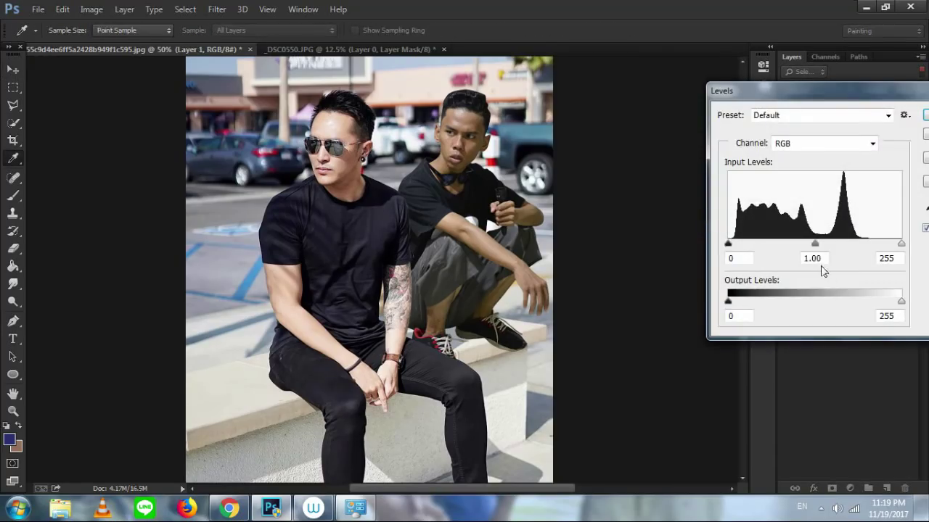
left_click_drag(816, 244, 824, 247)
left_click(928, 138)
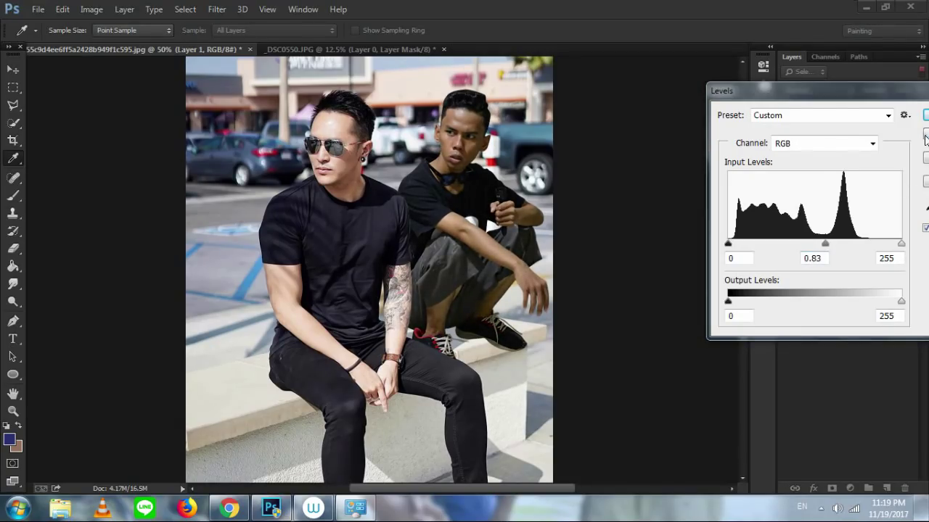
left_click(924, 139)
left_click(925, 135)
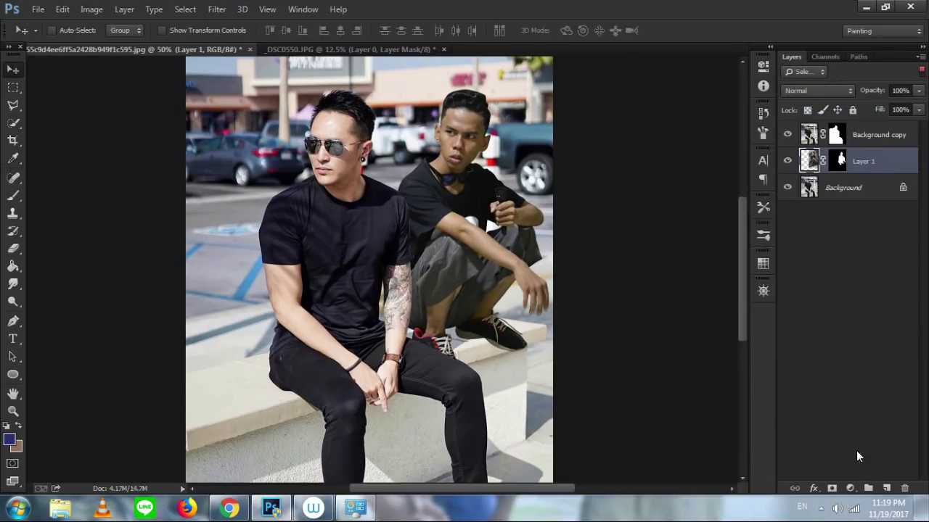
Add a Levels adjustment layer above Layer 1 and clip it to the squatting man
left_click(850, 488)
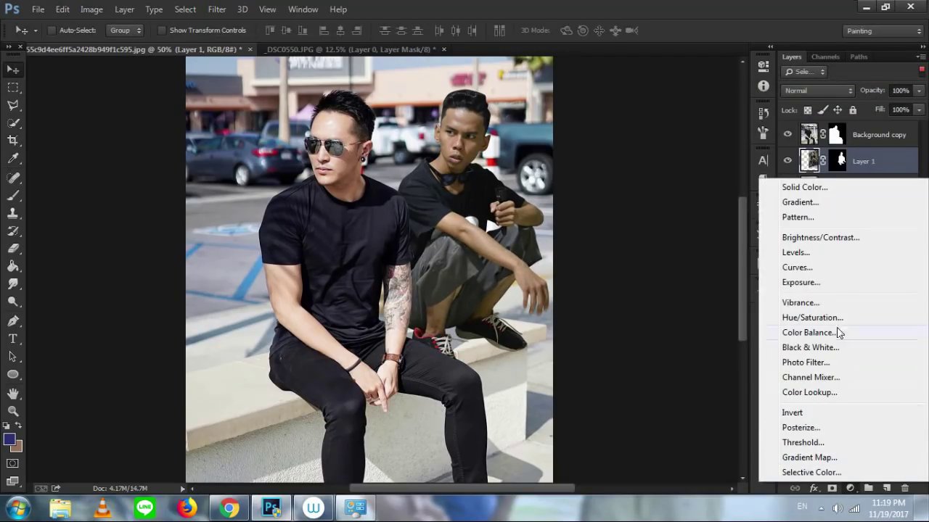
left_click(816, 252)
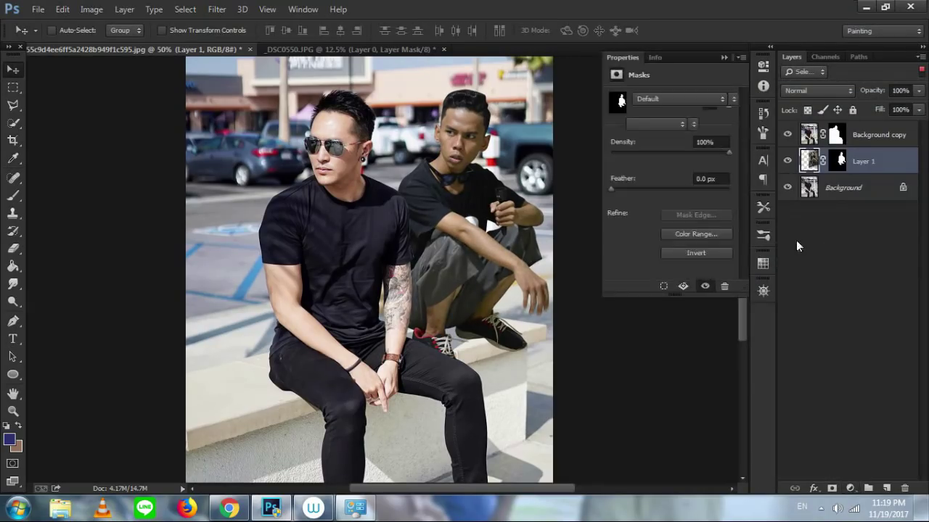
right_click(861, 161)
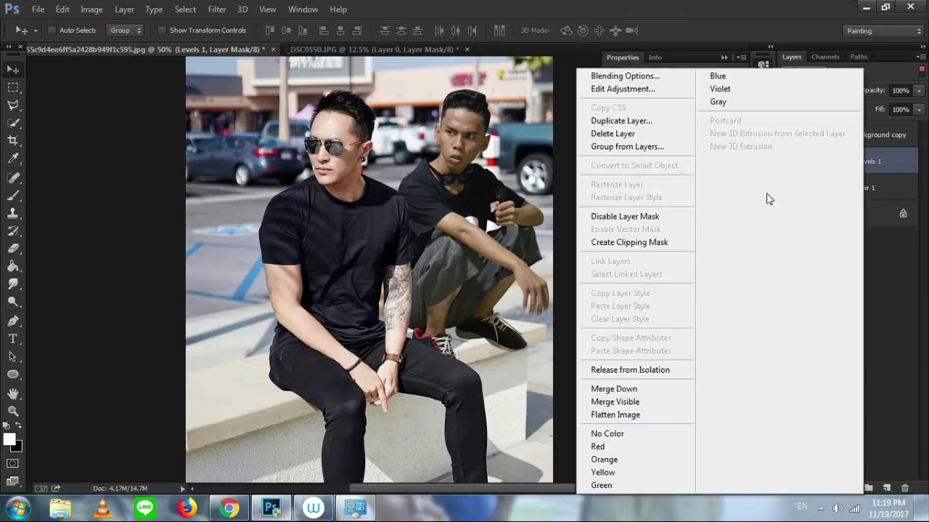
left_click(674, 241)
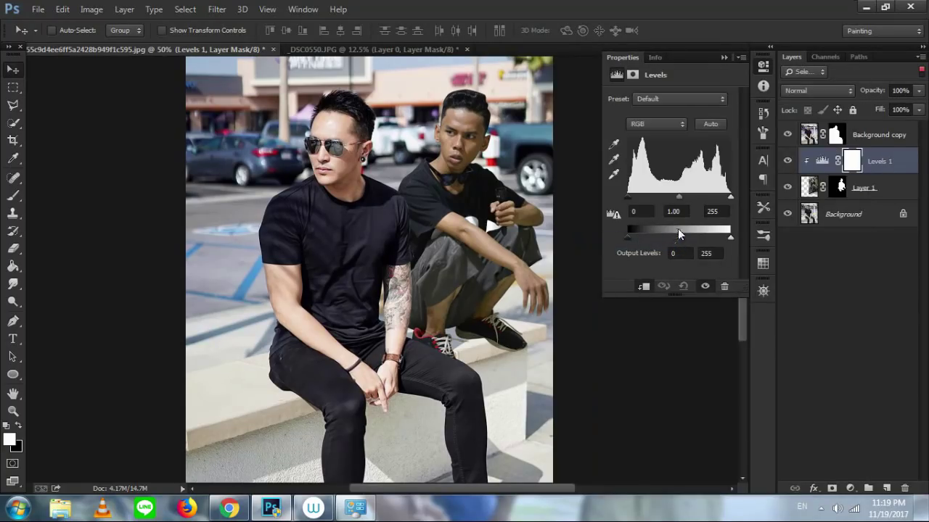
Set the Levels adjustment's input values to 13 for shadows, 0.87 for midtones and 201 for highlights
left_click_drag(679, 196, 709, 203)
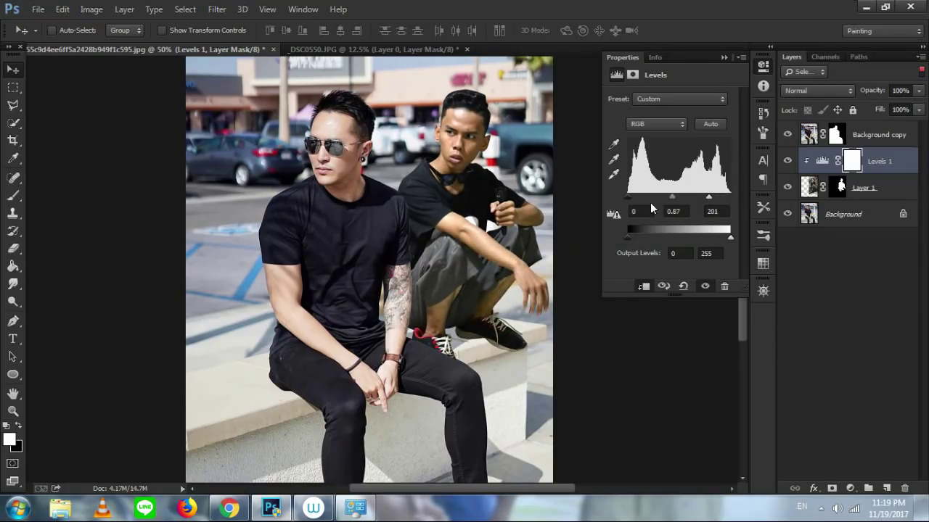
left_click_drag(632, 200, 632, 201)
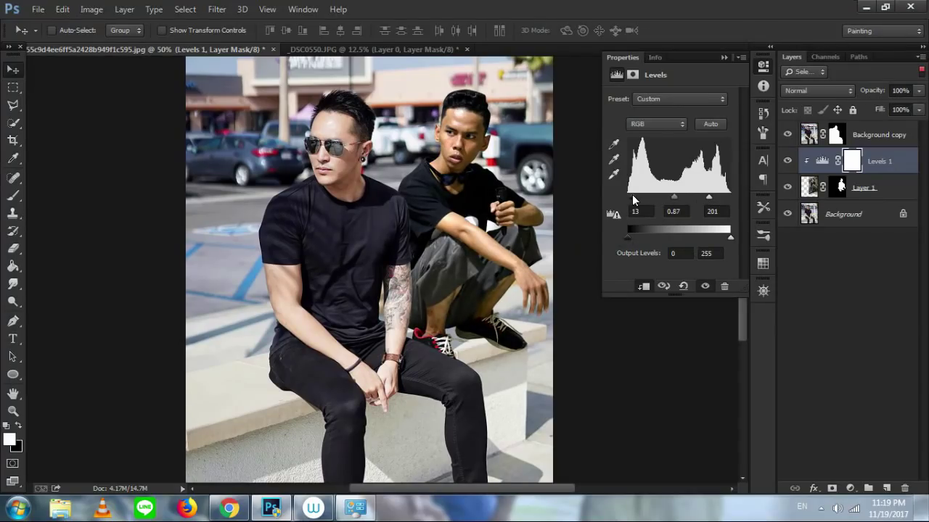
left_click(723, 56)
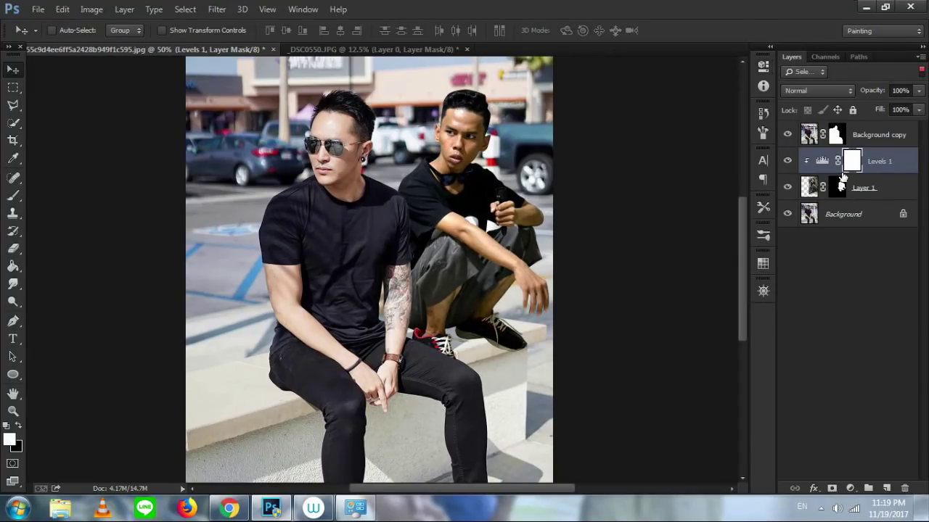
Add a clipped Hue/Saturation adjustment directly above Layer 1 and set its saturation to -25
left_click(860, 188)
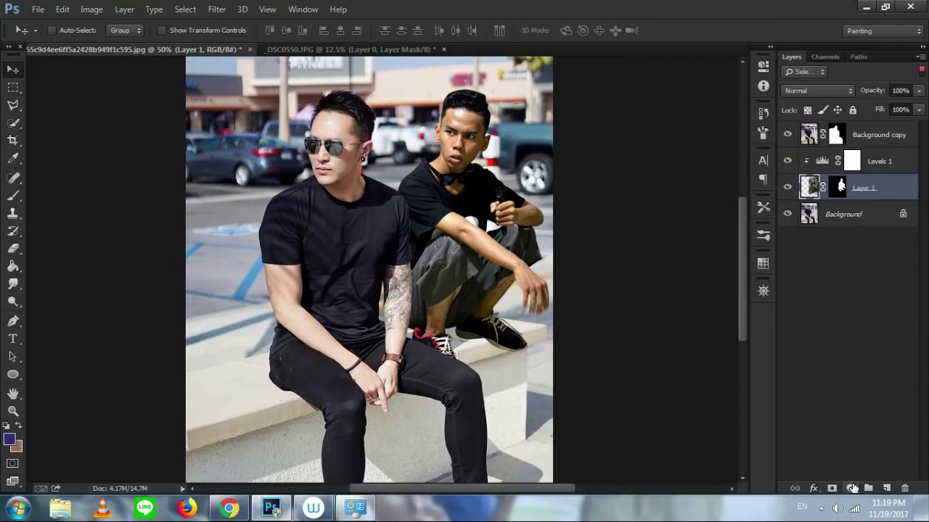
left_click(850, 489)
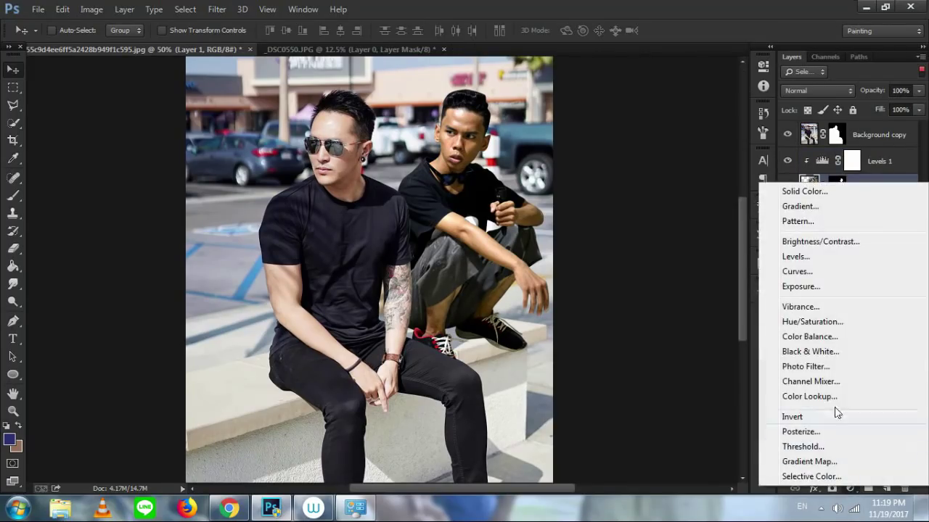
left_click(813, 322)
left_click_drag(672, 178, 653, 178)
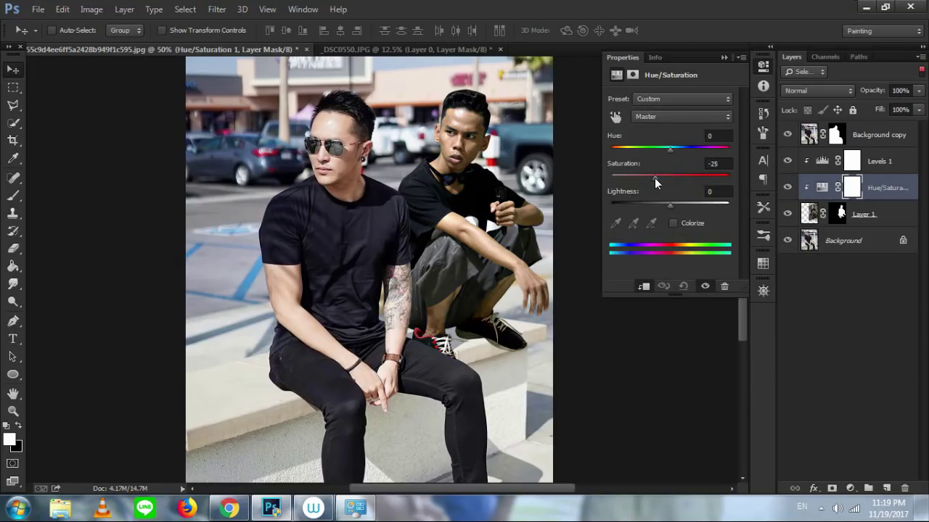
Add a clipped Color Balance adjustment directly above Layer 1 with midtones at +8 Cyan-Red, -10 Magenta-Green and 0 Yellow-Blue
left_click(874, 216)
left_click(850, 488)
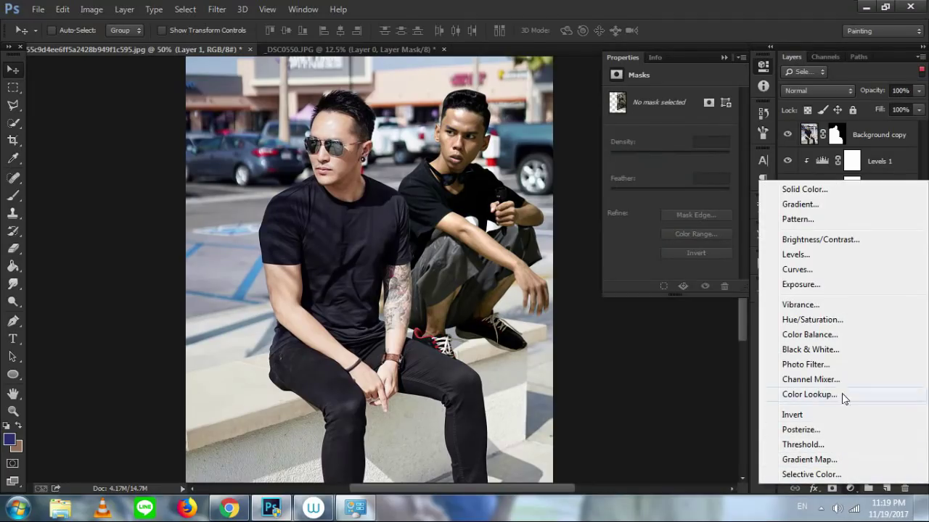
left_click(827, 335)
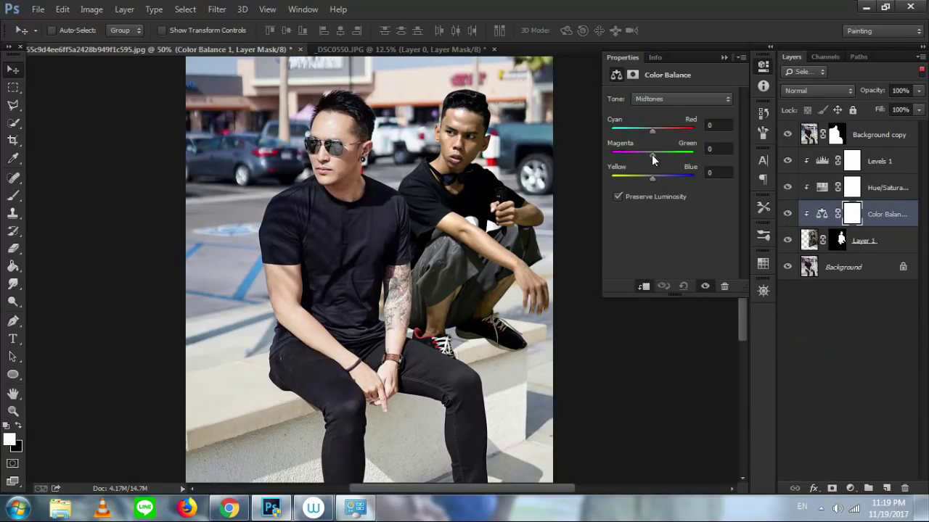
left_click_drag(650, 155, 647, 156)
left_click_drag(651, 129, 654, 128)
left_click_drag(649, 178, 654, 177)
left_click_drag(717, 173, 699, 176)
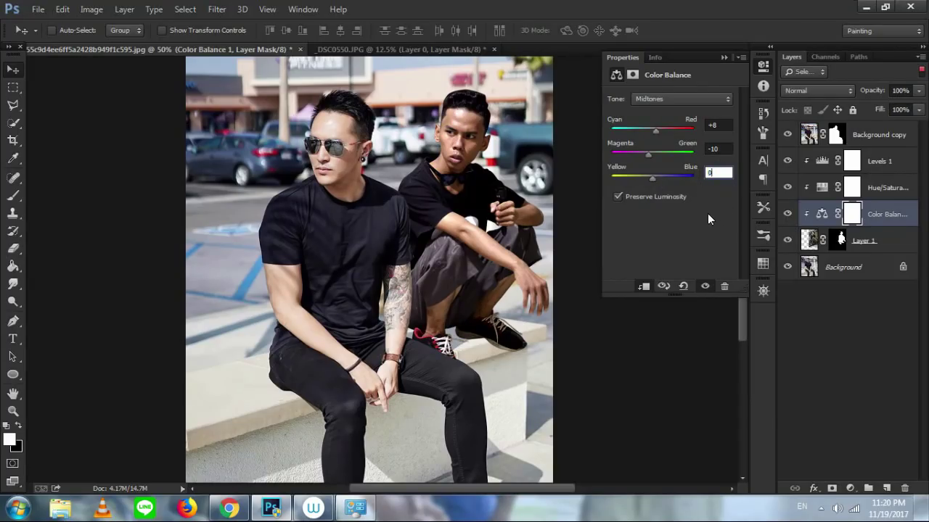
Add a clipped Curves adjustment directly above Layer 1 and raise the RGB curve's midpoint to input 126, output 144
left_click(863, 237)
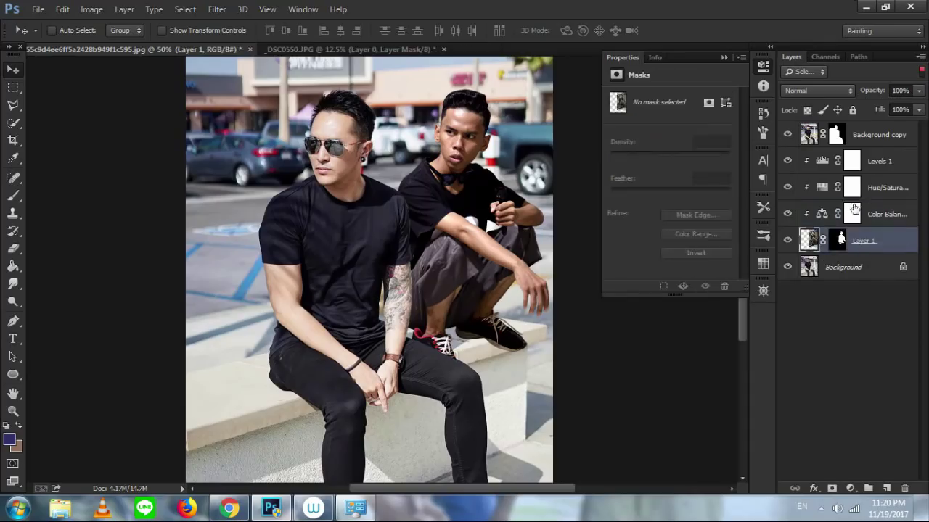
left_click(850, 488)
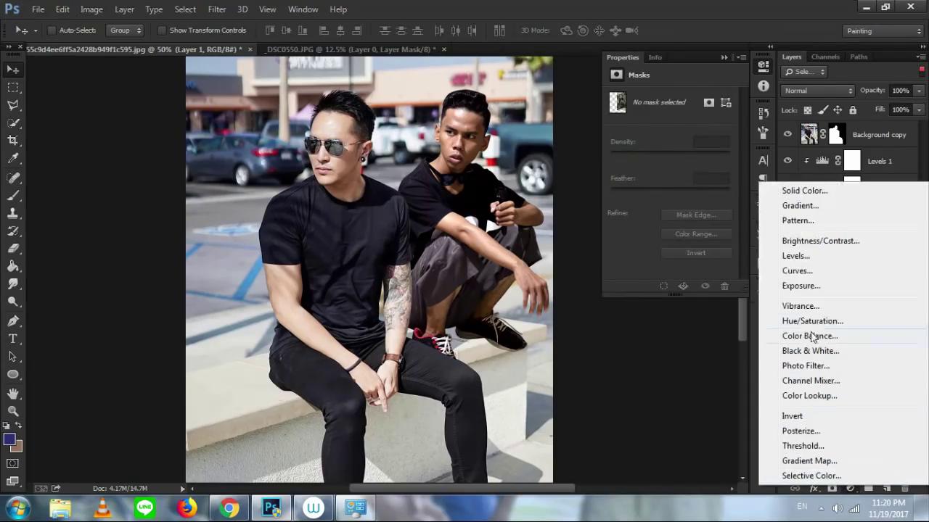
left_click(805, 273)
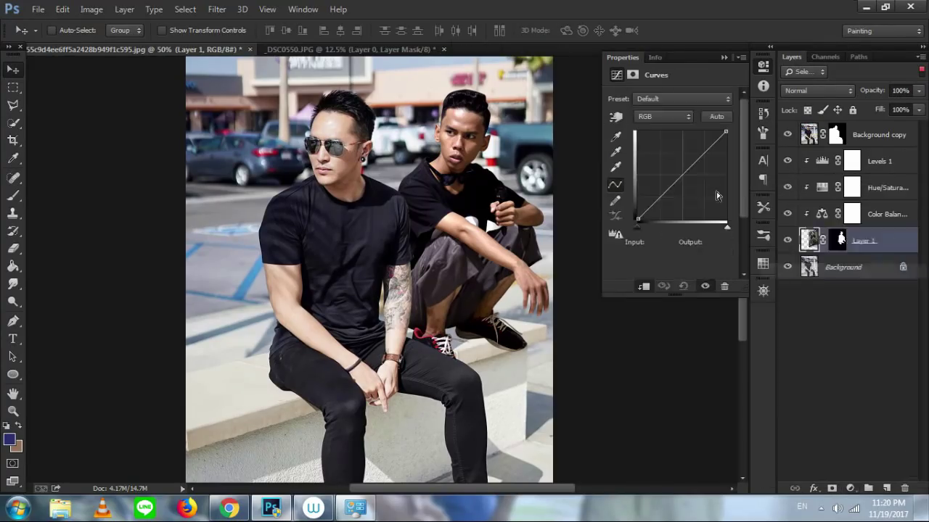
left_click_drag(681, 175, 680, 169)
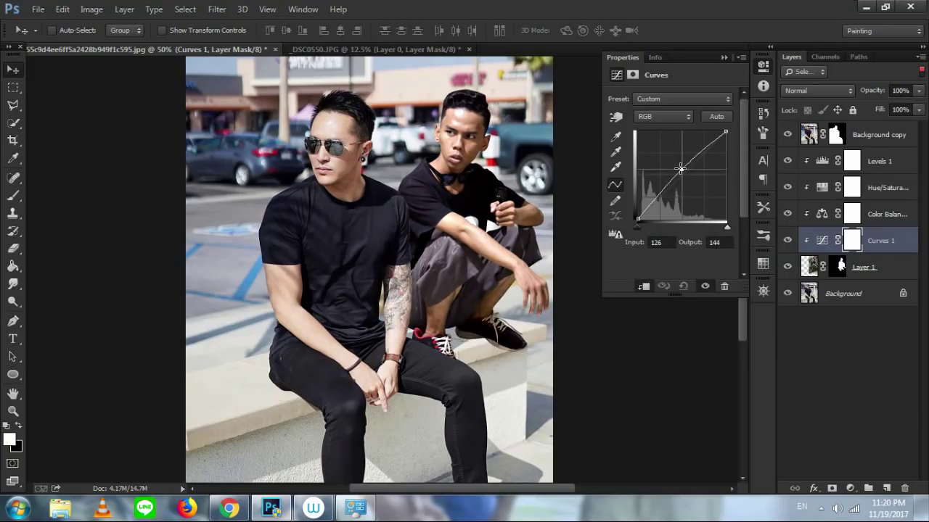
left_click(724, 57)
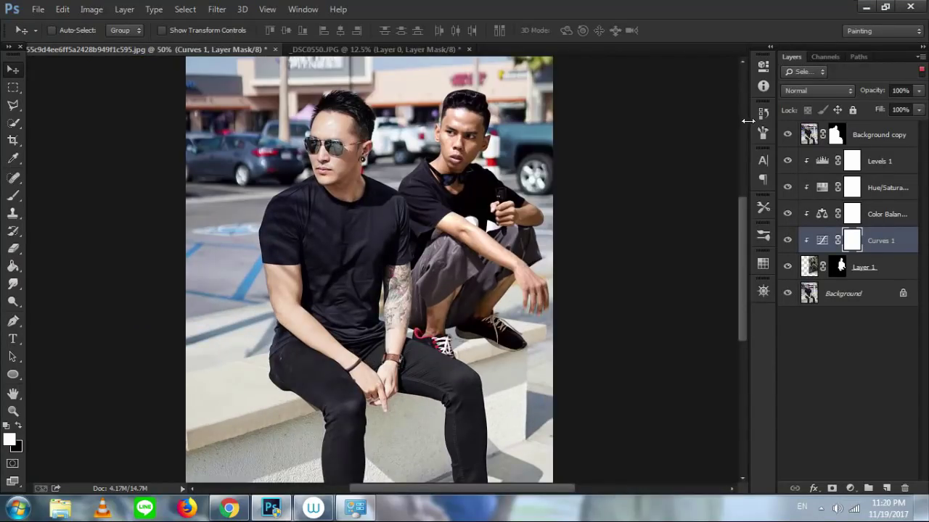
Add a new empty layer directly above Layer 1, clipped to the squatting man
key("ctrl+plus")
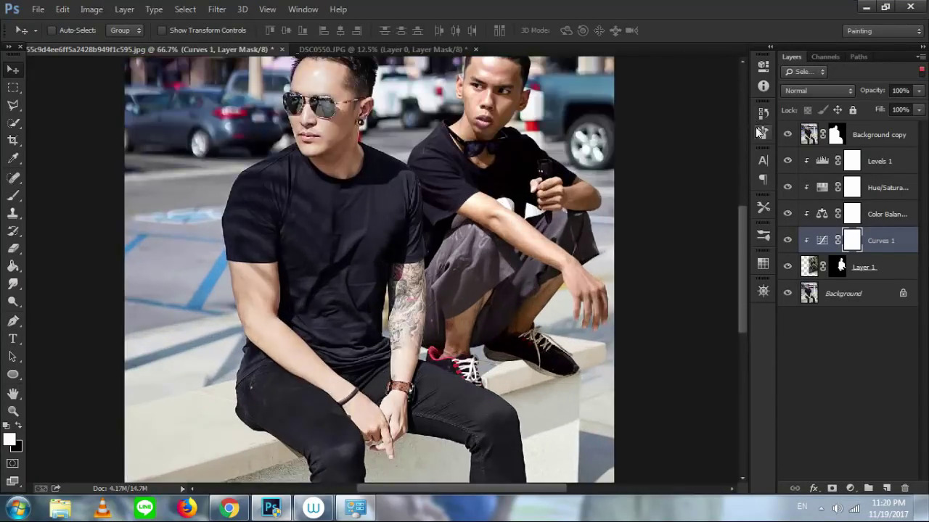
key("space")
left_click_drag(601, 244, 588, 280)
key("ctrl+plus")
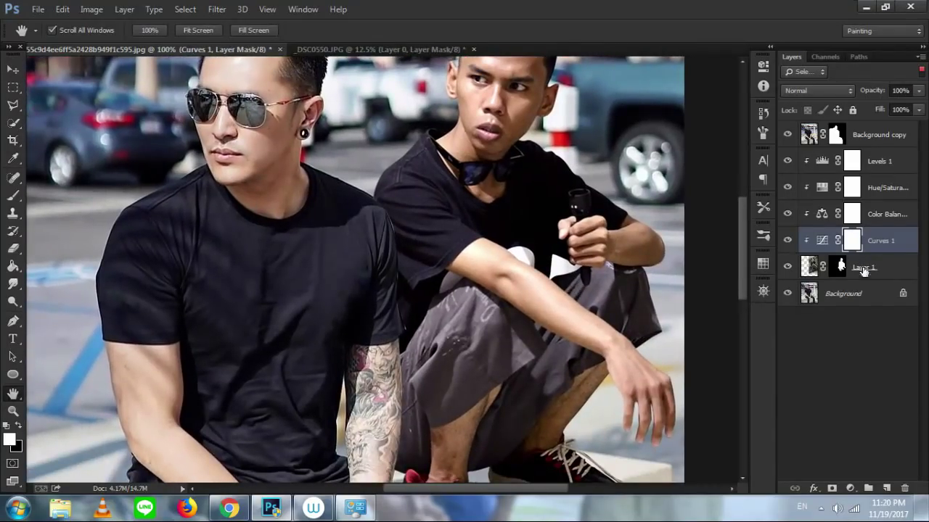
left_click(863, 271)
left_click(862, 303)
left_click(858, 332)
left_click(865, 293)
left_click(875, 266)
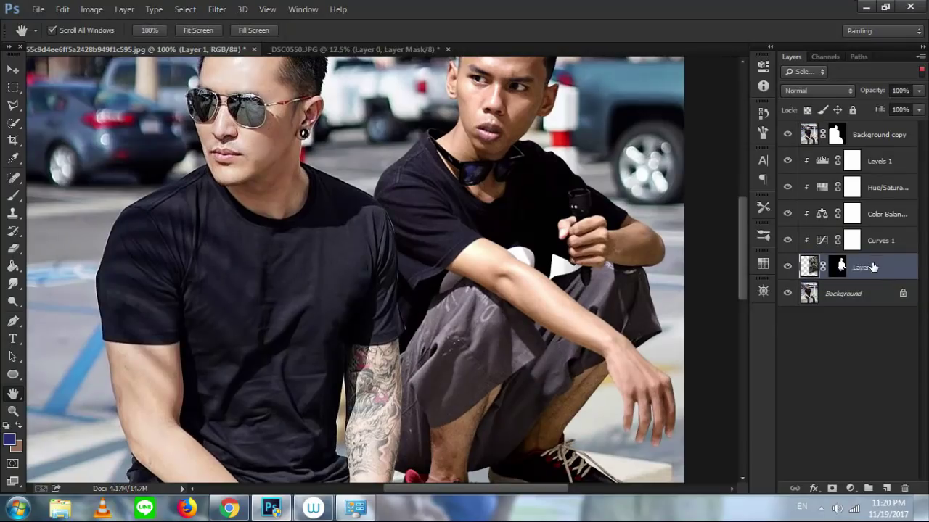
left_click(887, 489)
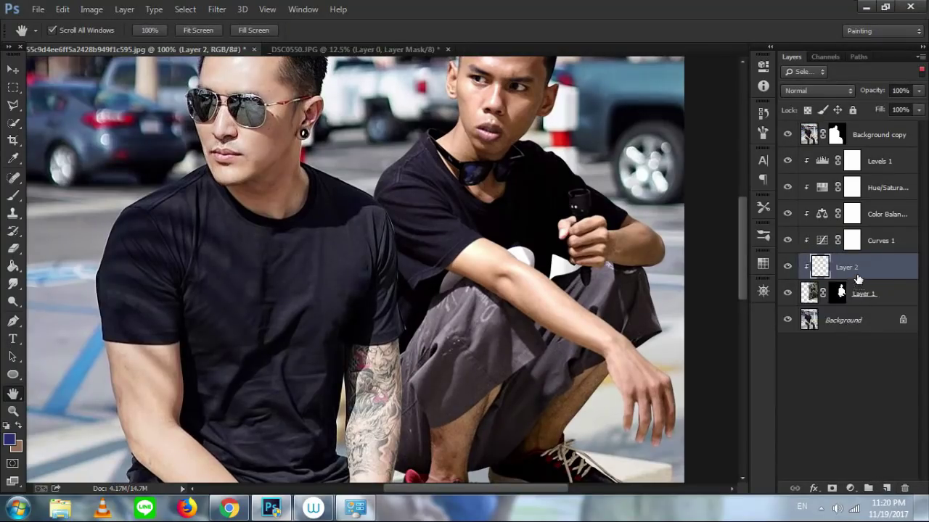
Set up the Brush tool with black as foreground color and a hard round 68 px tip at 100% hardness
left_click(13, 194)
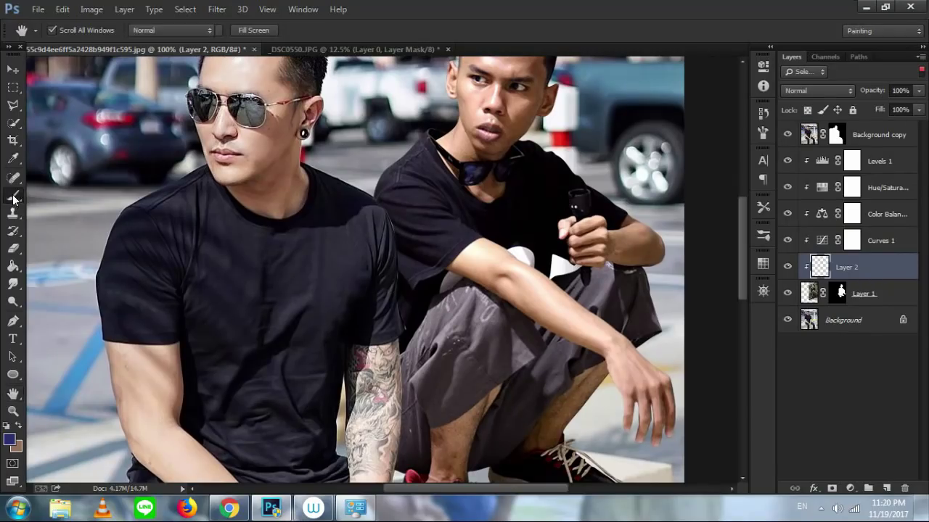
left_click(13, 197)
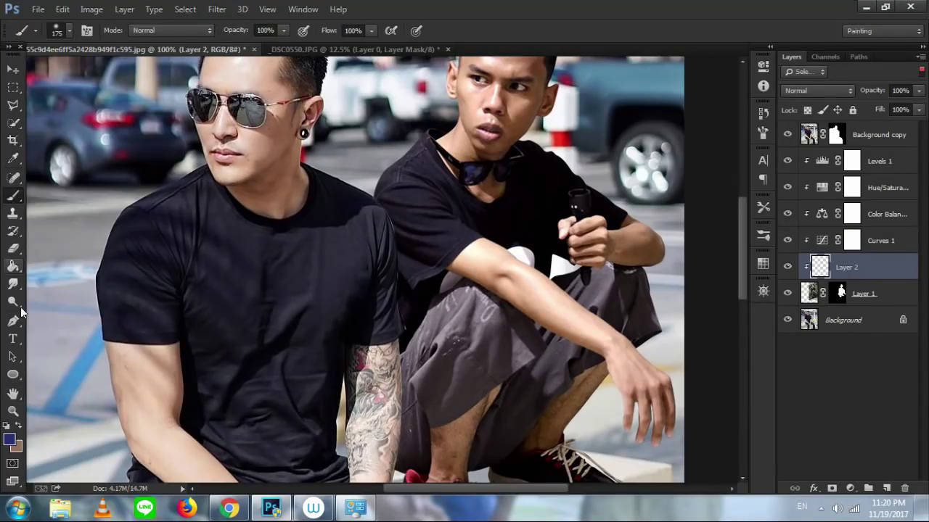
left_click(7, 428)
key("bracketleft")
key("bracketleft")
key("bracketleft")
key("bracketleft")
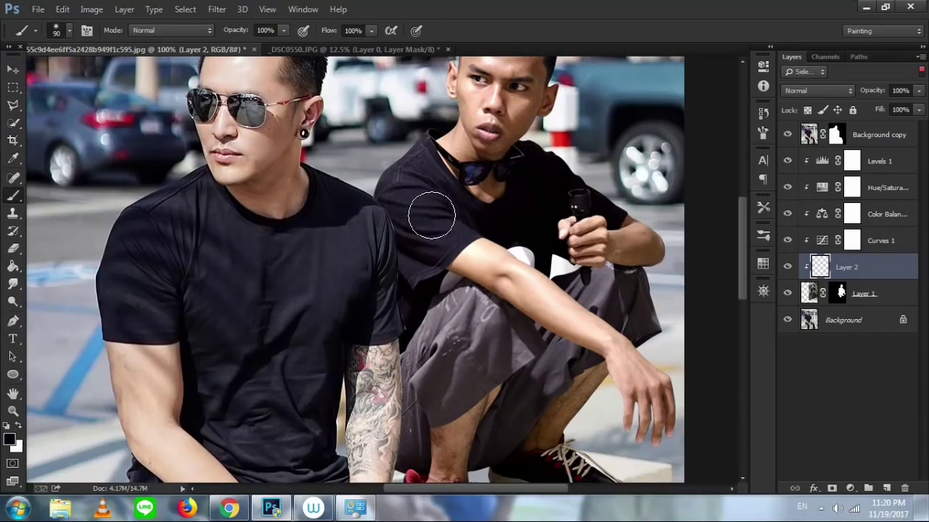
right_click(477, 223)
left_click_drag(513, 213, 530, 213)
left_click(479, 275)
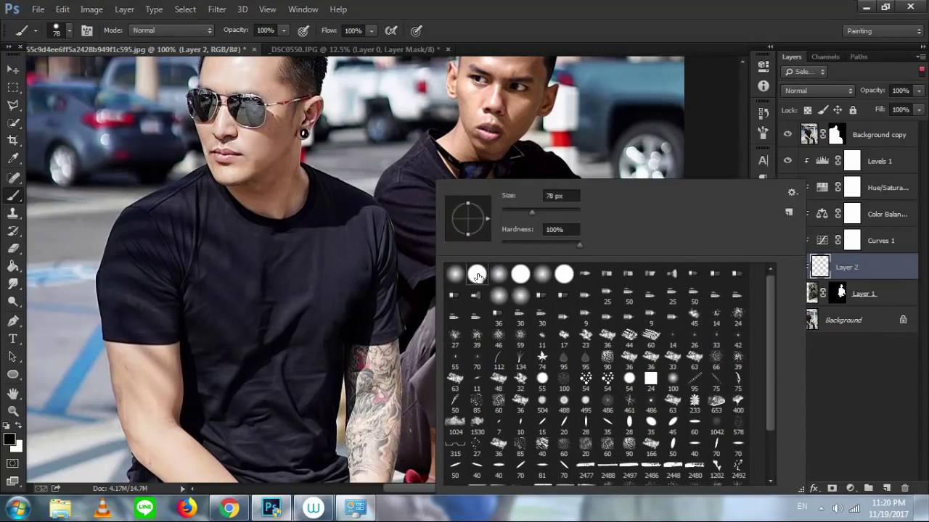
left_click_drag(528, 214, 526, 212)
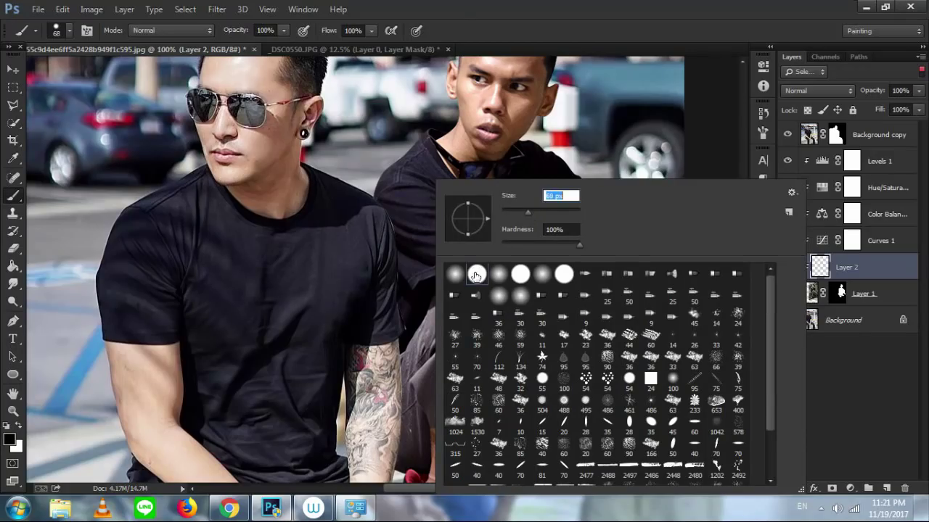
left_click(352, 236)
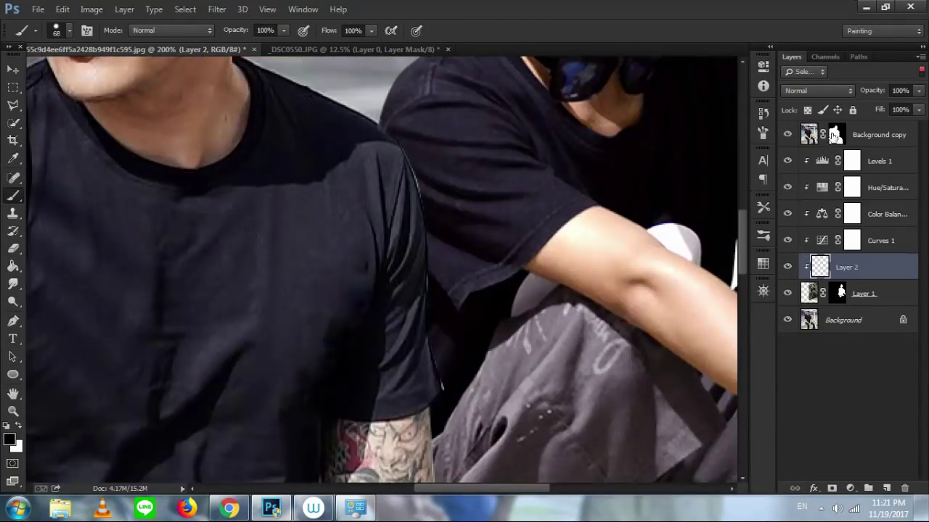
Refine the Background copy mask, previewed on black, with Smooth 14, Contrast 23% and Shift Edge -66%
left_click(837, 137)
right_click(837, 138)
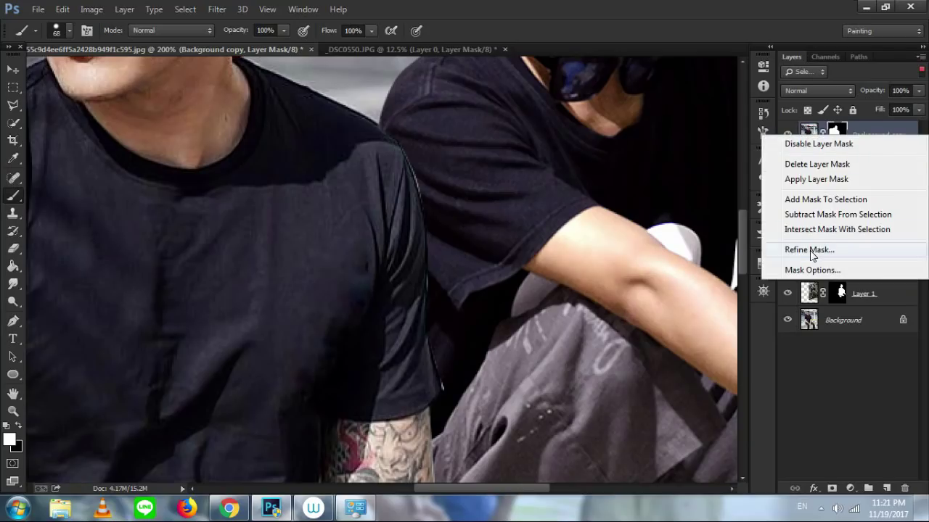
left_click(803, 251)
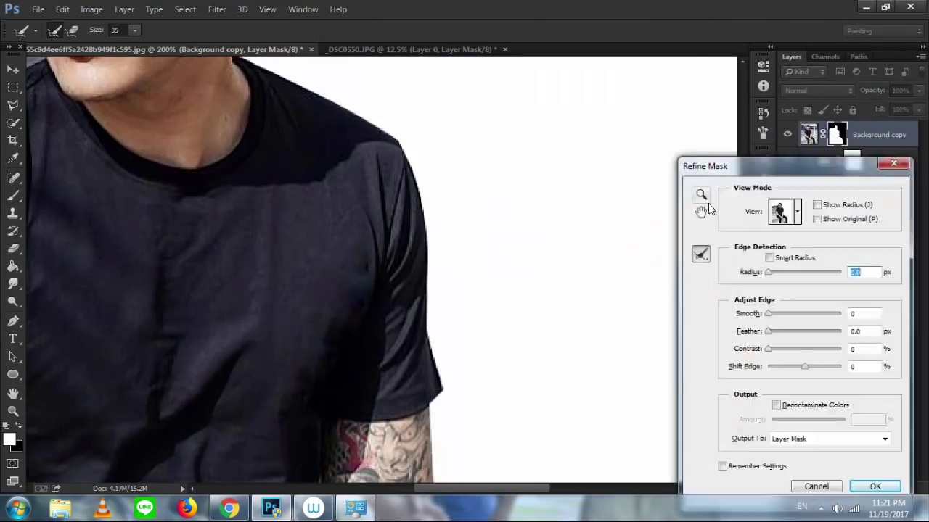
left_click(797, 212)
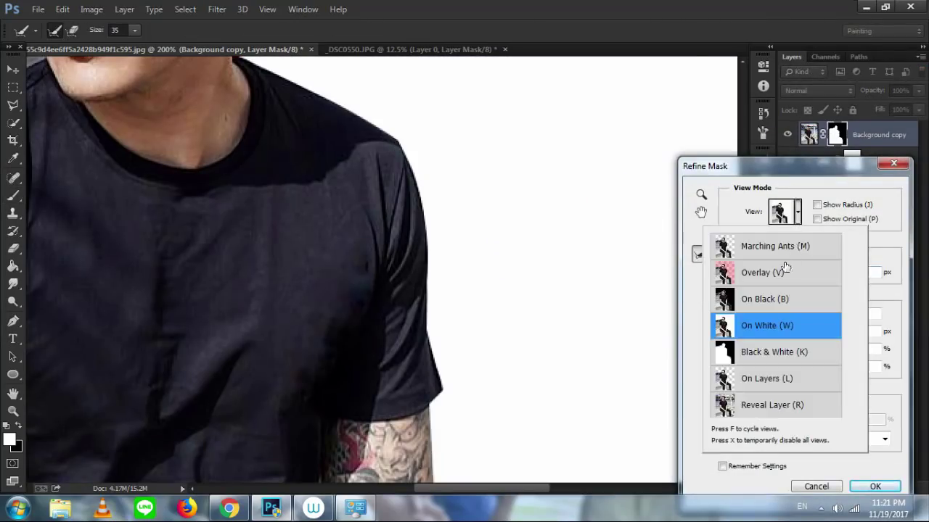
left_click(765, 299)
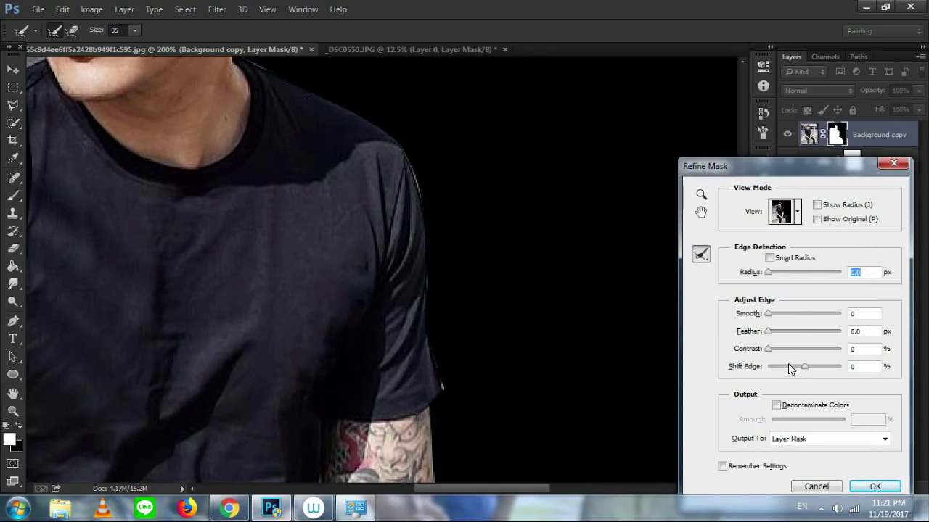
left_click_drag(779, 314, 779, 317)
left_click_drag(782, 367, 788, 349)
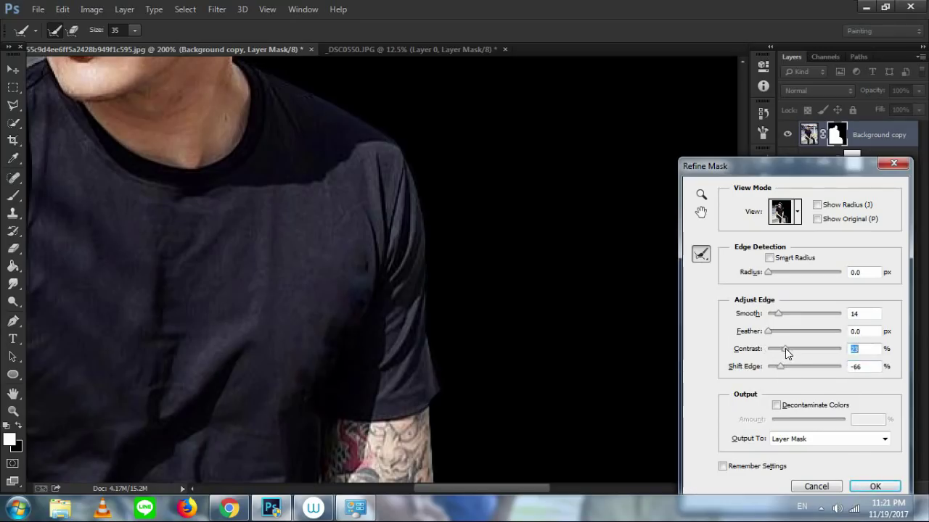
key("Return")
Rename the empty clipped layer above Layer 1 as "shodow"
key("ctrl+0")
key("ctrl+plus")
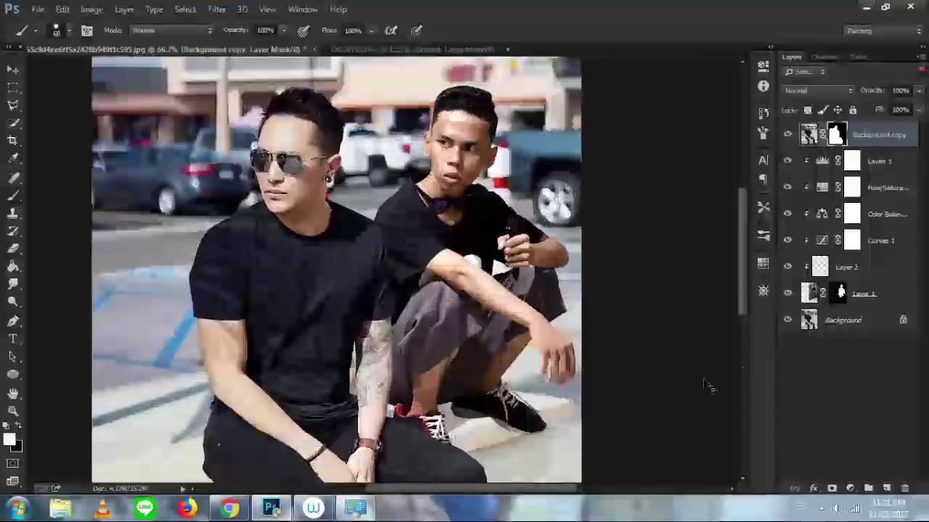
key("ctrl+plus")
key("space")
left_click_drag(460, 400, 416, 276)
left_click(832, 268)
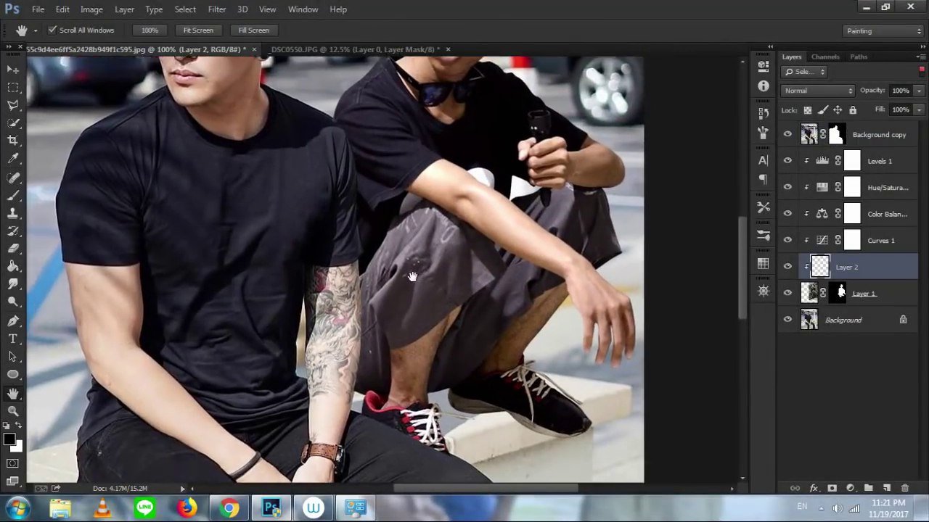
key("ctrl+plus")
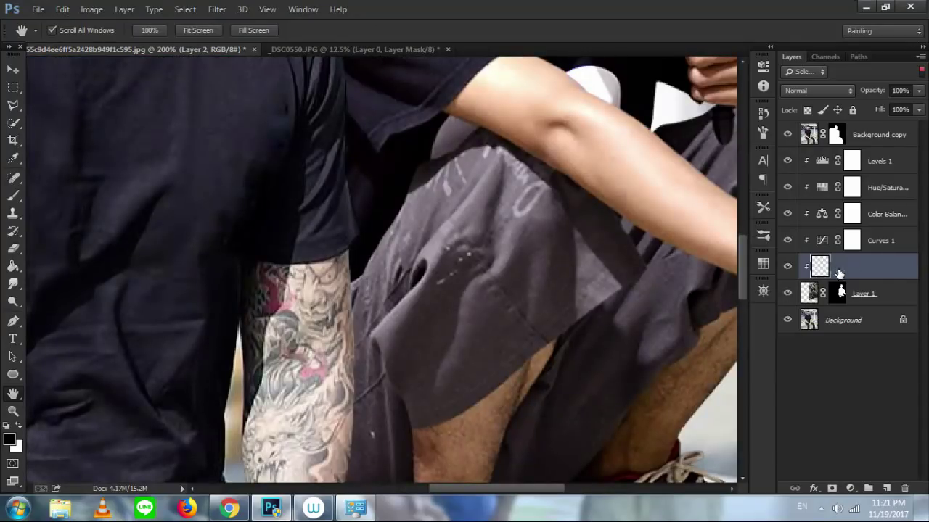
double_click(844, 268)
type("shodow")
key("Return")
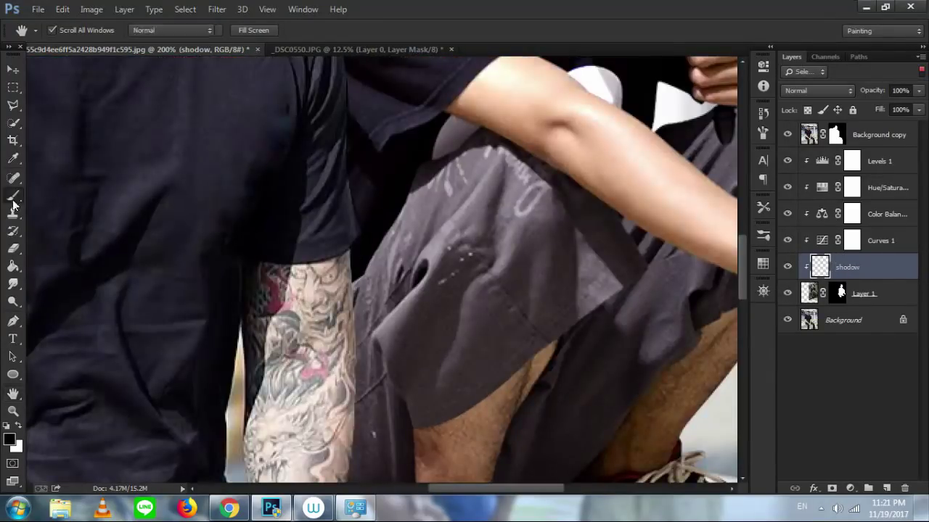
Examine the direction of light and shadow on both men's faces, shirts and arms at close range
left_click(13, 199)
key("ctrl+minus")
key("space")
left_click_drag(322, 202, 315, 247)
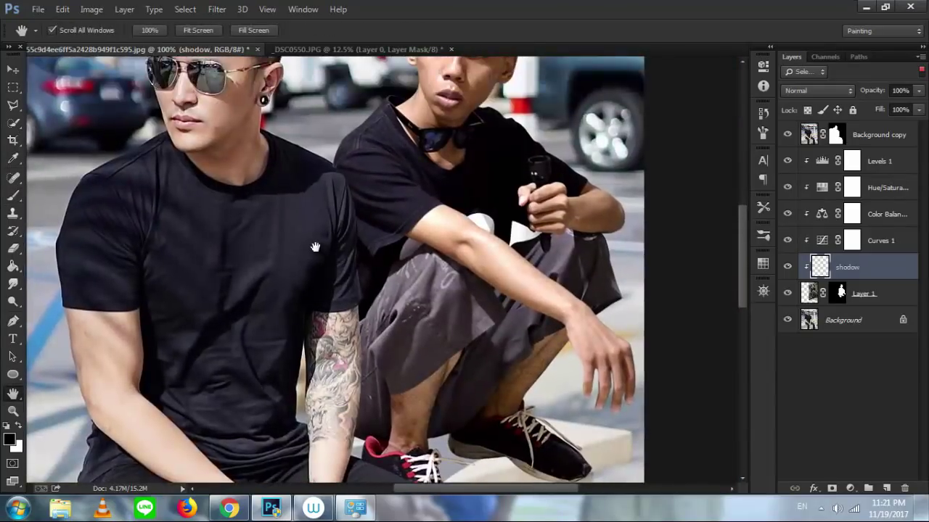
left_click_drag(278, 203, 260, 277)
left_click_drag(148, 201, 236, 69)
key("ctrl+minus")
key("ctrl+minus")
left_click_drag(221, 203, 271, 130)
scroll(241, 148, "down", 3)
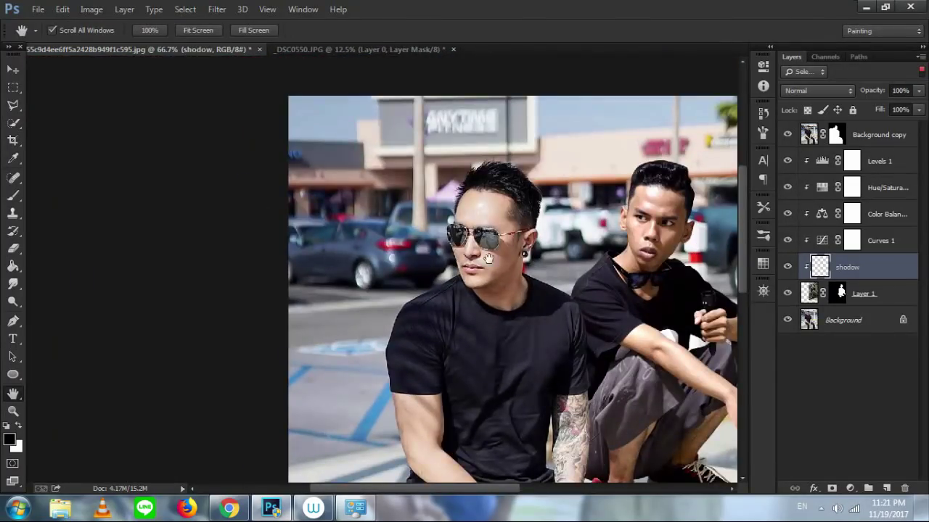
scroll(472, 245, "up", 3)
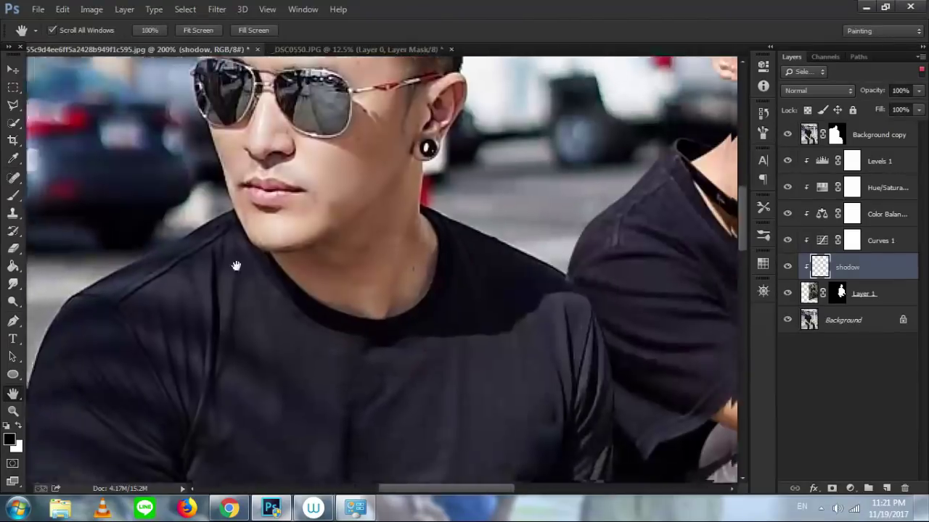
left_click_drag(456, 263, 405, 248)
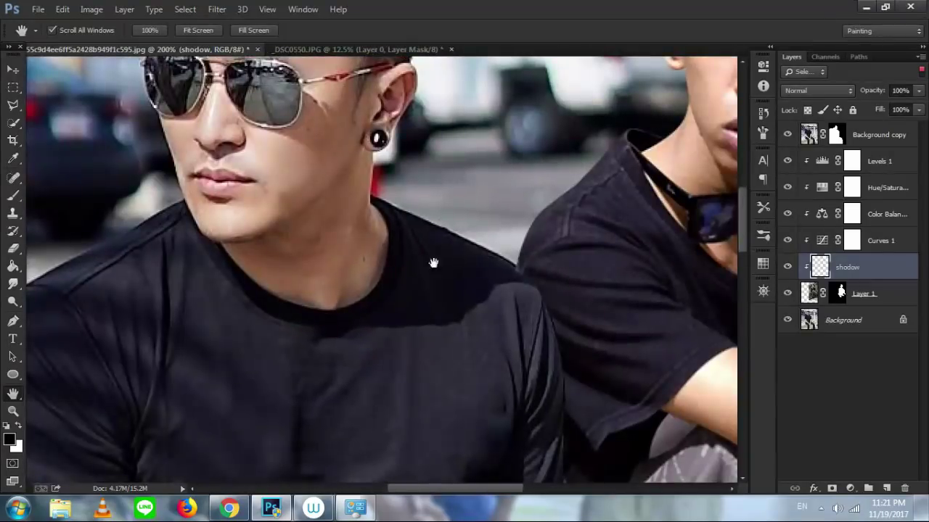
left_click_drag(264, 127, 278, 135)
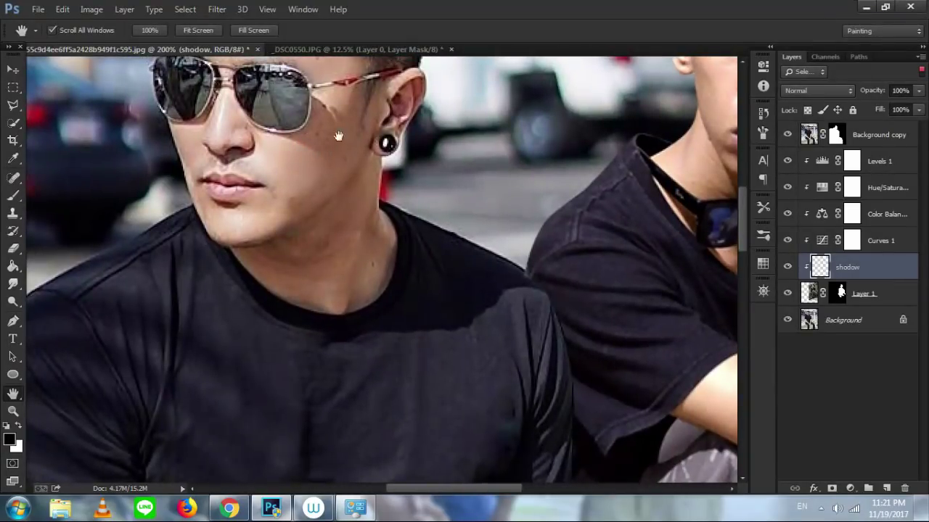
Paint a black shadow on the squatting man's shirt beside the seated man's sleeve and set the shodow layer's opacity to 52%
left_click_drag(484, 301, 274, 142)
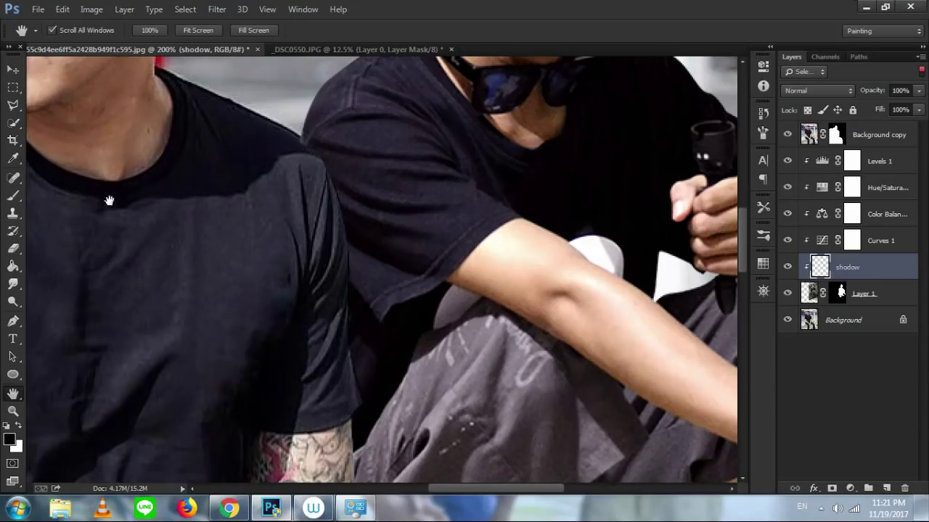
left_click(14, 195)
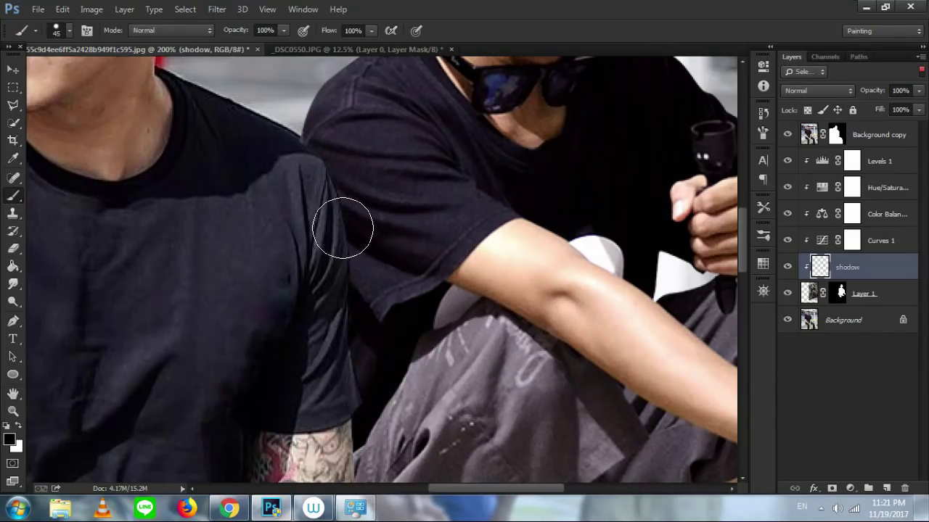
key("bracketleft")
mouse_move(336, 220)
left_mouse_down()
mouse_move(362, 269)
mouse_move(340, 234)
left_mouse_up()
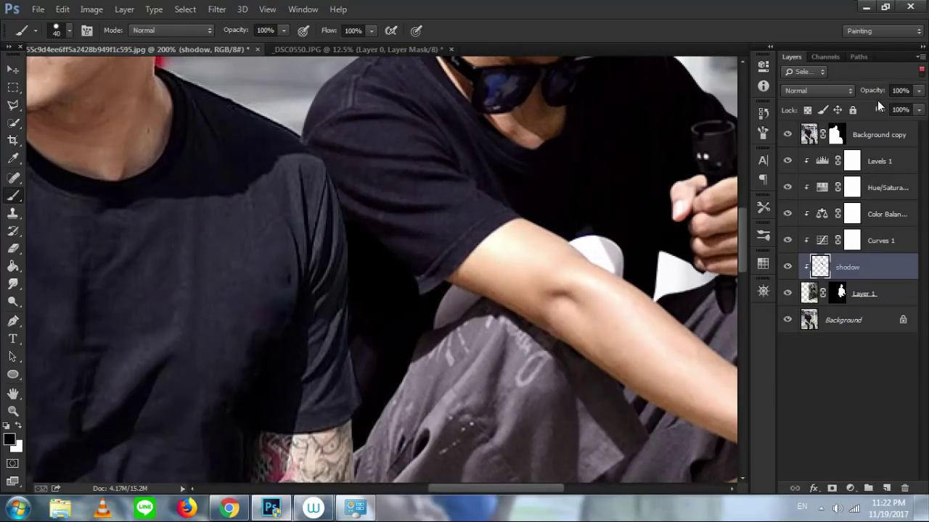
left_click_drag(873, 90, 851, 92)
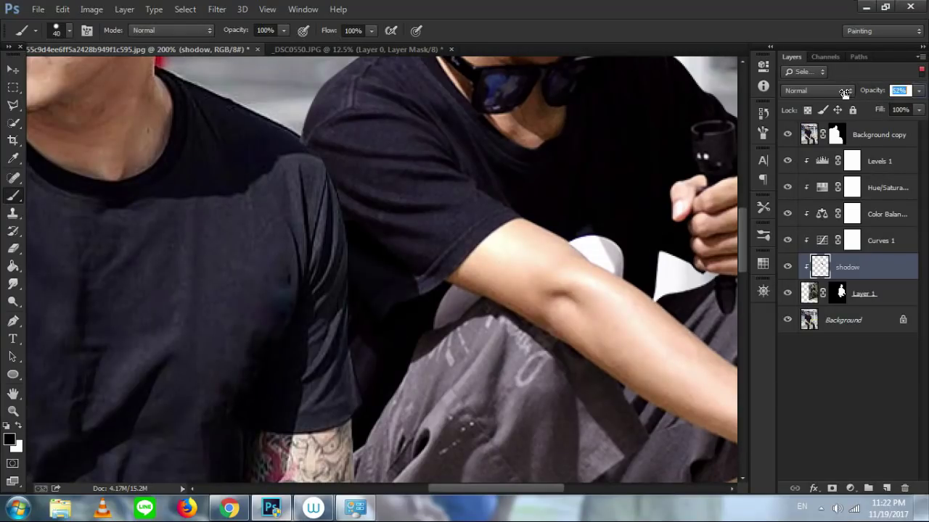
Extend the shadow along the squatting man's shirt and shorts where they border the seated man's tattooed arm
mouse_move(380, 254)
left_mouse_down()
mouse_move(332, 219)
mouse_move(388, 248)
mouse_move(372, 243)
mouse_move(389, 258)
mouse_move(388, 279)
mouse_move(356, 286)
mouse_move(364, 276)
mouse_move(371, 338)
left_mouse_up()
key("ctrl+0")
key("ctrl+1")
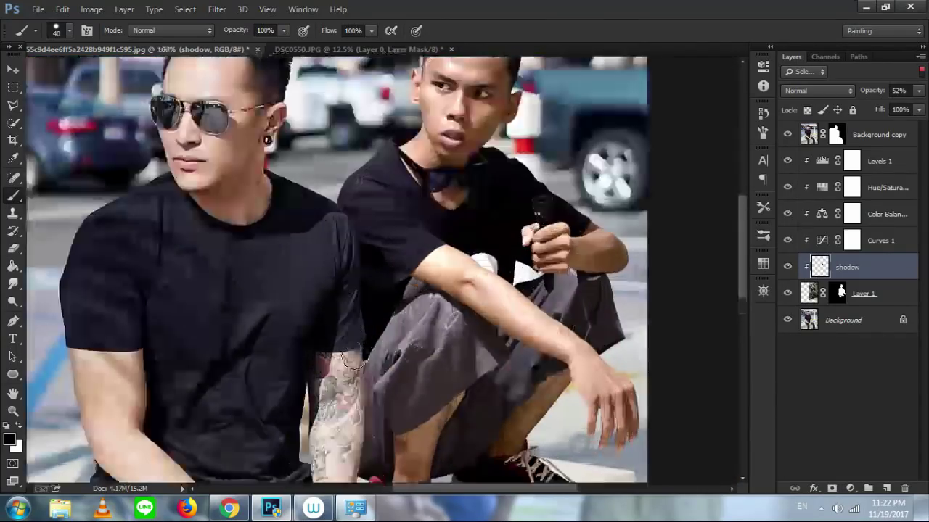
mouse_move(367, 334)
left_mouse_down()
mouse_move(364, 410)
mouse_move(388, 325)
mouse_move(380, 371)
mouse_move(366, 386)
mouse_move(373, 419)
mouse_move(361, 392)
mouse_move(376, 429)
mouse_move(358, 462)
mouse_move(370, 414)
mouse_move(361, 444)
mouse_move(373, 435)
mouse_move(373, 415)
mouse_move(382, 449)
mouse_move(365, 397)
mouse_move(387, 448)
mouse_move(367, 369)
mouse_move(368, 397)
mouse_move(395, 316)
mouse_move(356, 238)
mouse_move(356, 257)
mouse_move(378, 259)
mouse_move(350, 235)
left_mouse_up()
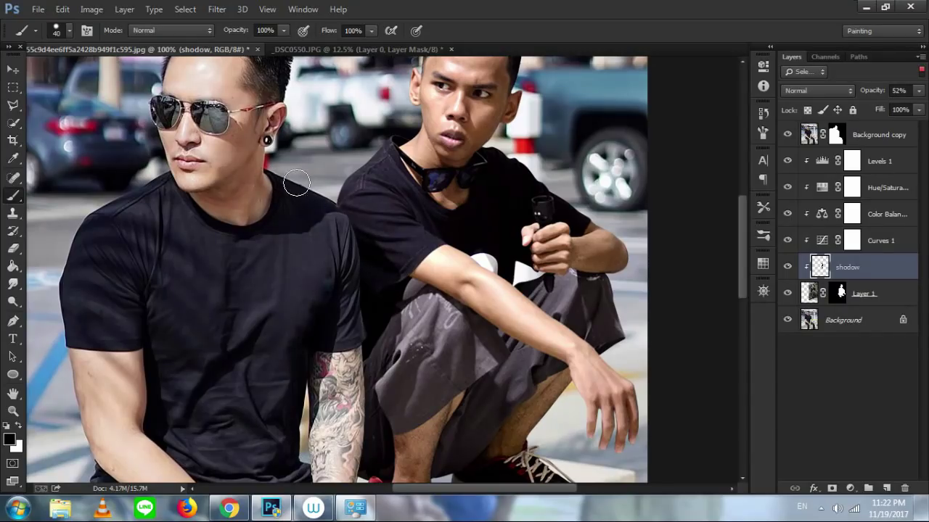
Paint the shadow over the squatting man's shoulder and upper sleeve nearest the seated man
mouse_move(312, 196)
left_mouse_down()
mouse_move(344, 203)
mouse_move(365, 181)
mouse_move(341, 205)
mouse_move(360, 181)
mouse_move(349, 185)
mouse_move(366, 200)
mouse_move(367, 177)
mouse_move(377, 184)
mouse_move(356, 231)
mouse_move(367, 215)
mouse_move(353, 206)
mouse_move(376, 250)
left_mouse_up()
mouse_move(355, 179)
left_mouse_down()
mouse_move(383, 202)
mouse_move(380, 188)
mouse_move(363, 226)
left_mouse_up()
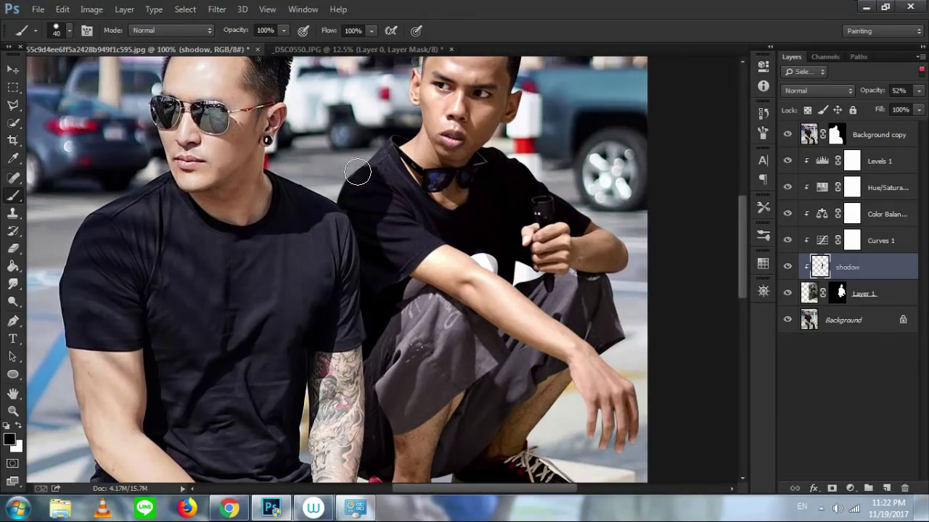
key("ctrl+minus")
key("ctrl+minus")
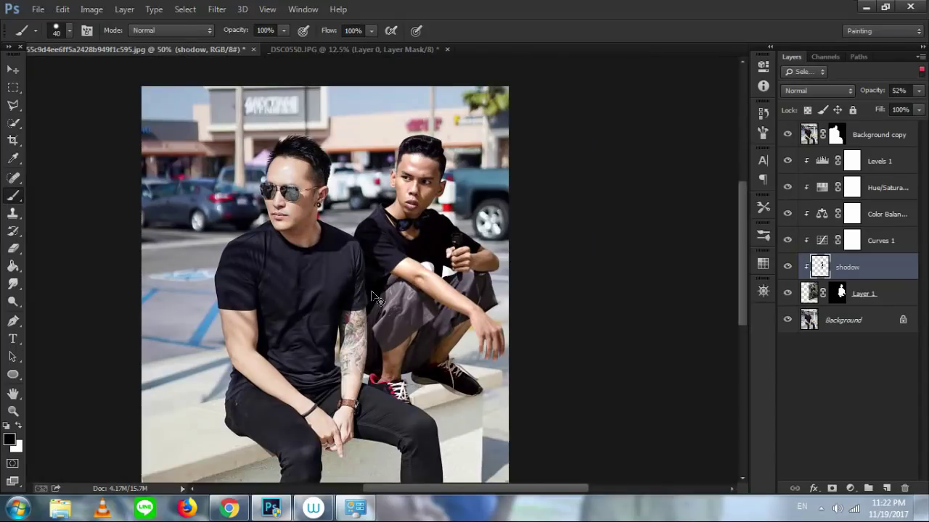
key("ctrl+plus")
key("ctrl+plus")
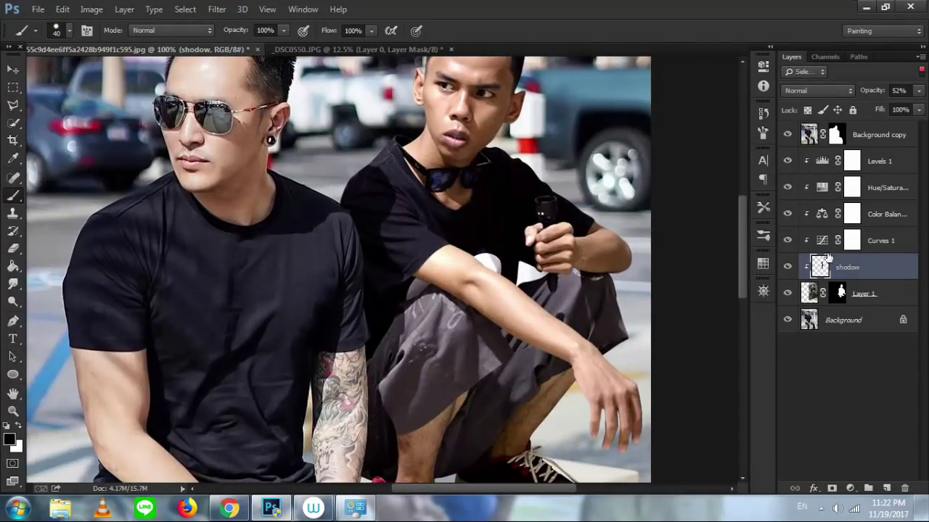
Sample the seated man's dark shirt for the foreground color and adjust it to a near-black shade
left_click(13, 440)
left_click(293, 259)
left_click(299, 219)
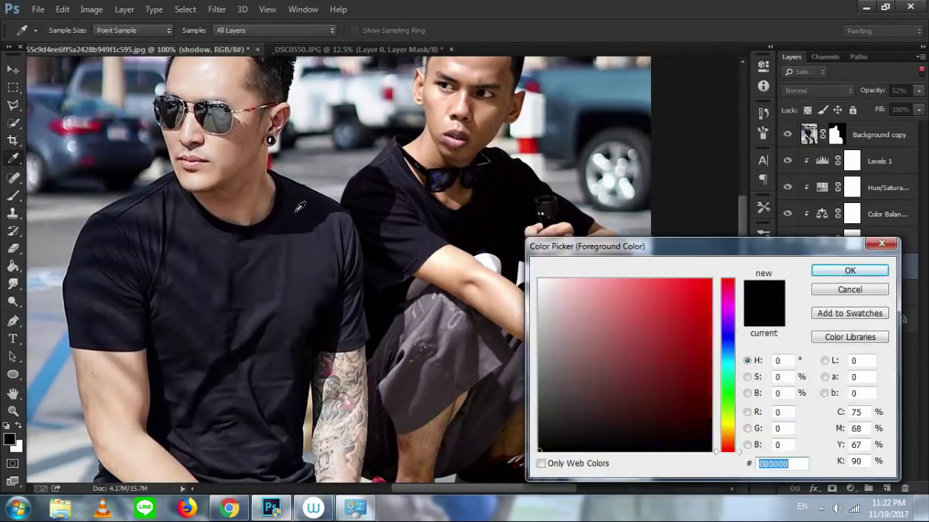
left_click(299, 219)
left_click(628, 440)
key("Return")
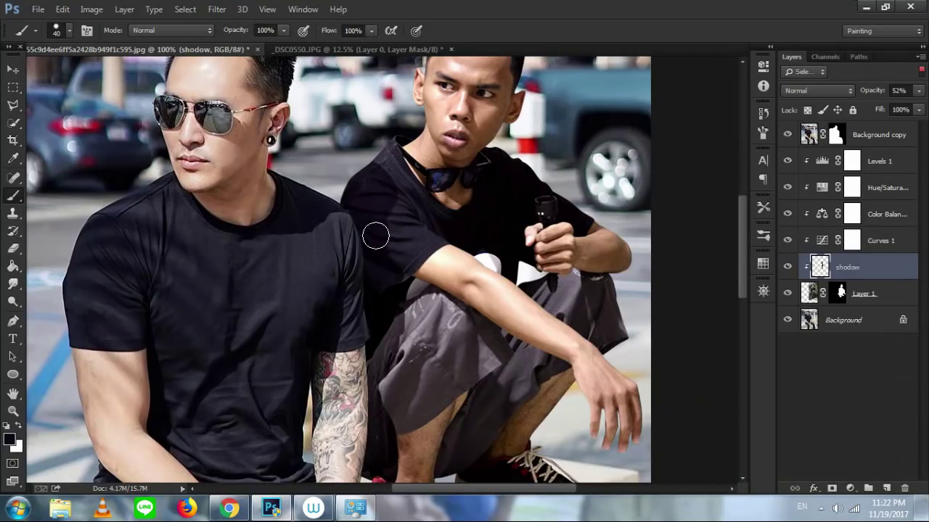
Examine the painted shadow on the squatting man in the overall portrait and at close range
key("ctrl+minus")
key("ctrl+minus")
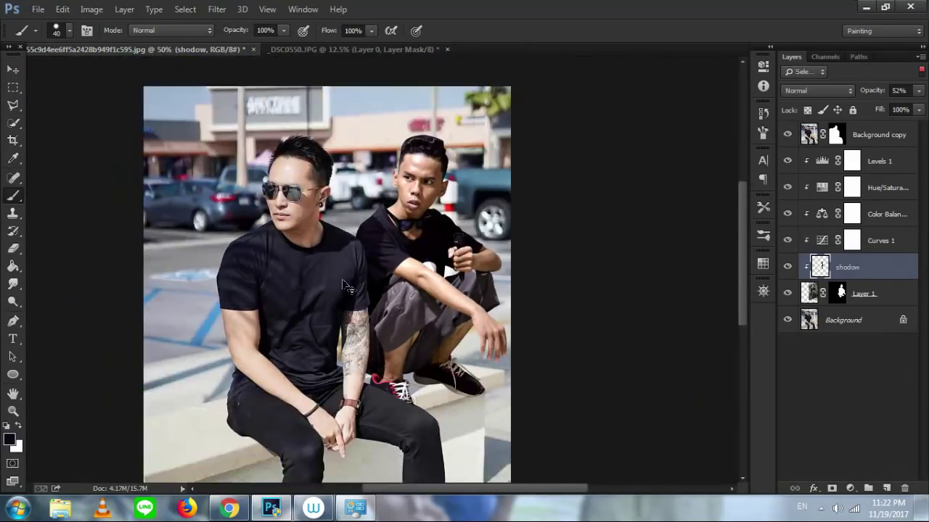
key("ctrl+plus")
key("ctrl+plus")
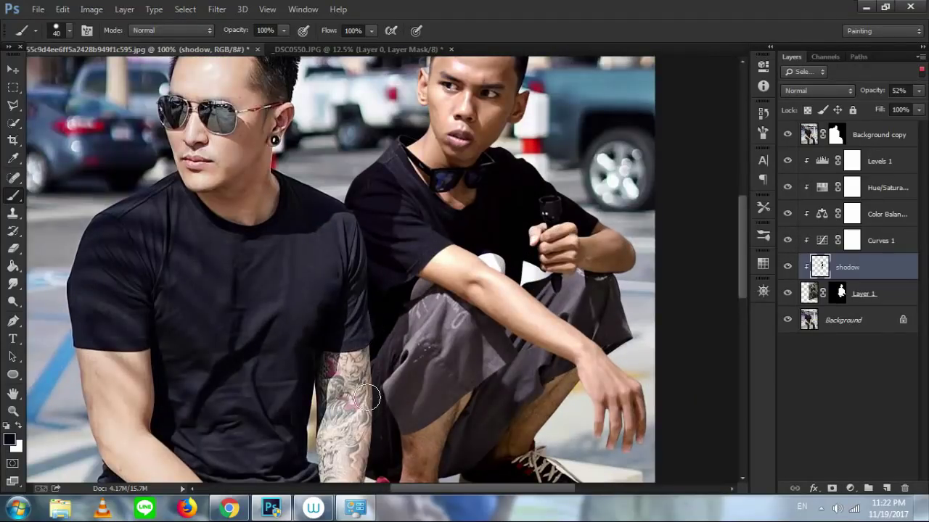
key("ctrl+minus")
key("ctrl+minus")
key("ctrl+plus")
key("ctrl+plus")
Try painting a shadow on the shorts between the squatting man's legs with a 25 px brush
left_click_drag(397, 381, 398, 210)
key("ctrl+plus")
key("b")
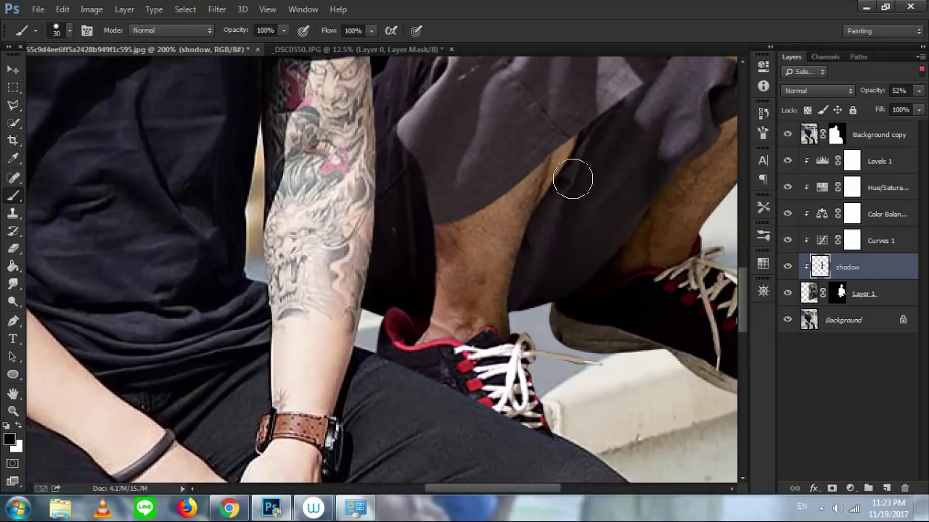
key("bracketleft")
key("bracketleft")
key("bracketleft")
mouse_move(555, 201)
left_mouse_down()
mouse_move(511, 305)
mouse_move(534, 288)
mouse_move(523, 307)
mouse_move(558, 232)
mouse_move(535, 224)
mouse_move(552, 204)
mouse_move(553, 184)
mouse_move(578, 168)
mouse_move(558, 204)
mouse_move(604, 123)
mouse_move(560, 253)
mouse_move(590, 222)
mouse_move(573, 192)
mouse_move(589, 197)
mouse_move(607, 175)
mouse_move(591, 169)
mouse_move(605, 120)
left_mouse_up()
key("ctrl+minus")
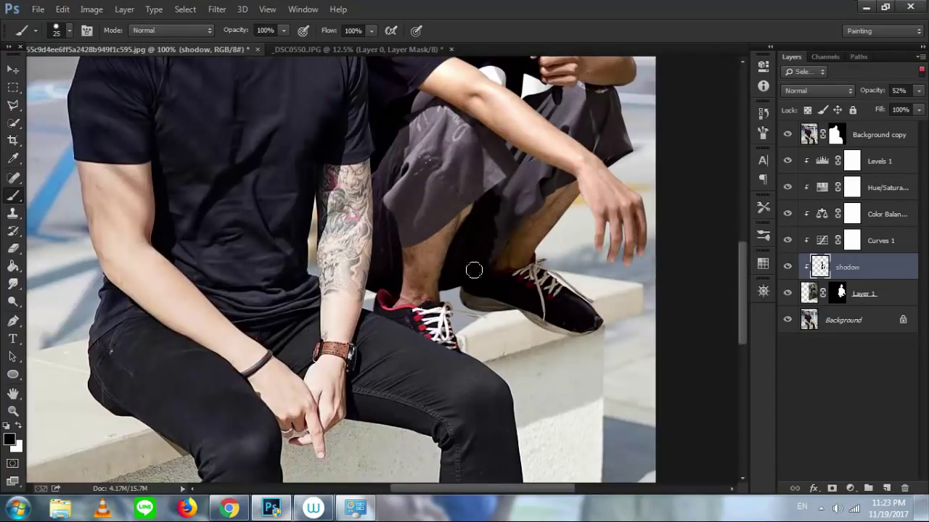
key("ctrl+minus")
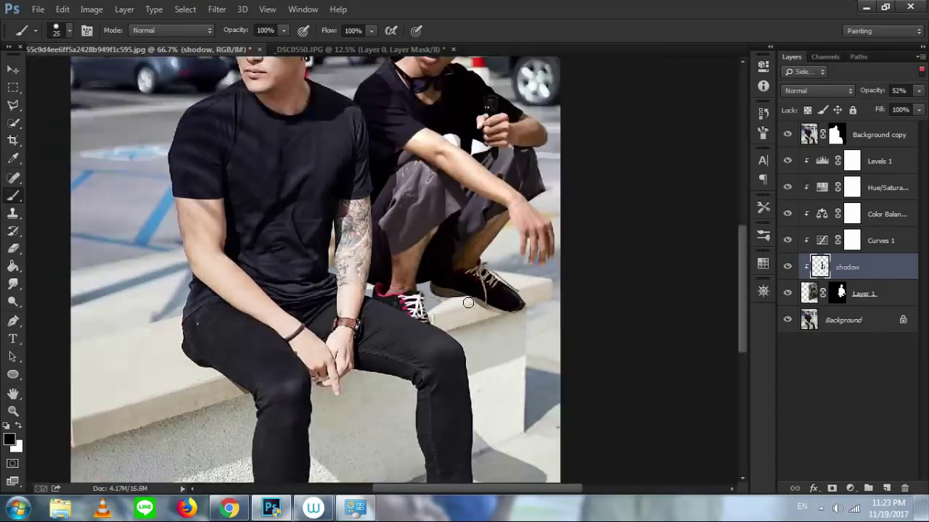
Erase the shadow painted between the squatting man's legs and return to the Brush tool
left_click(13, 249)
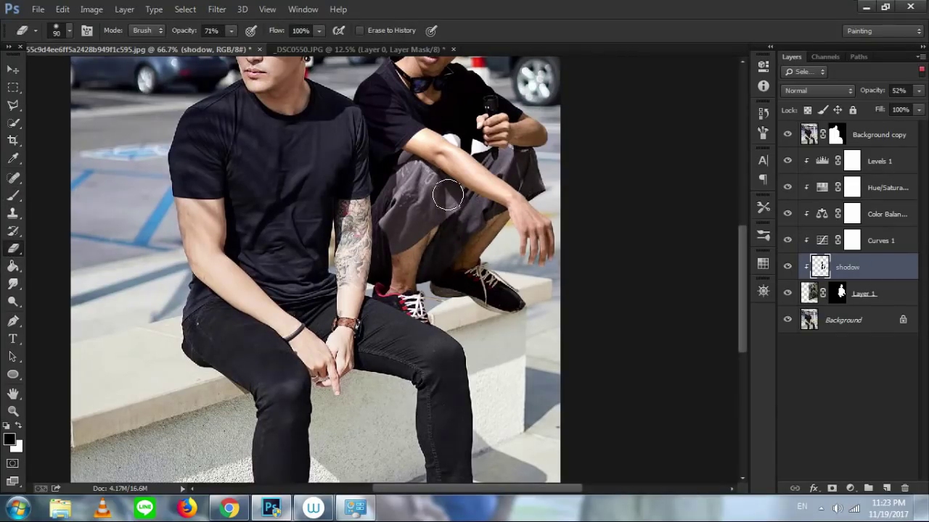
key("ctrl+minus")
key("ctrl+plus")
left_click(13, 196)
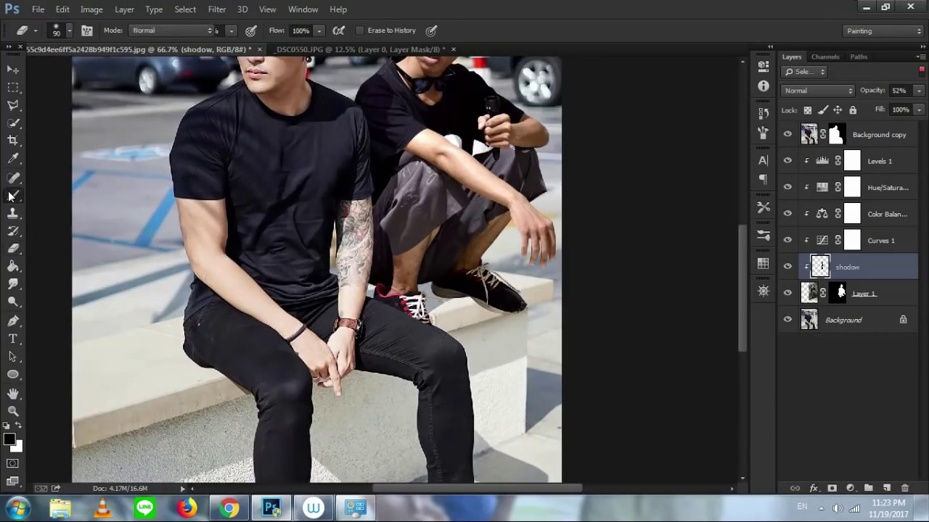
key("ctrl+plus")
left_click(13, 248)
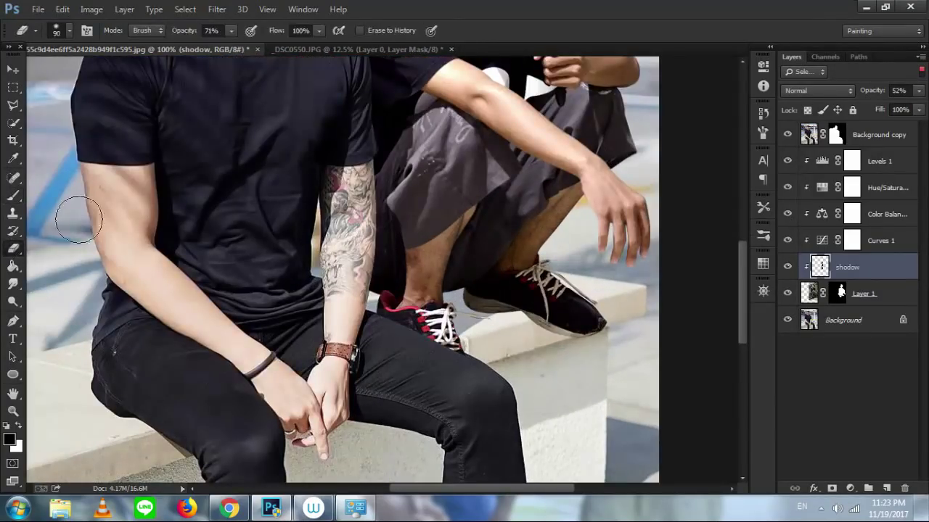
left_click(185, 29)
left_click(14, 197)
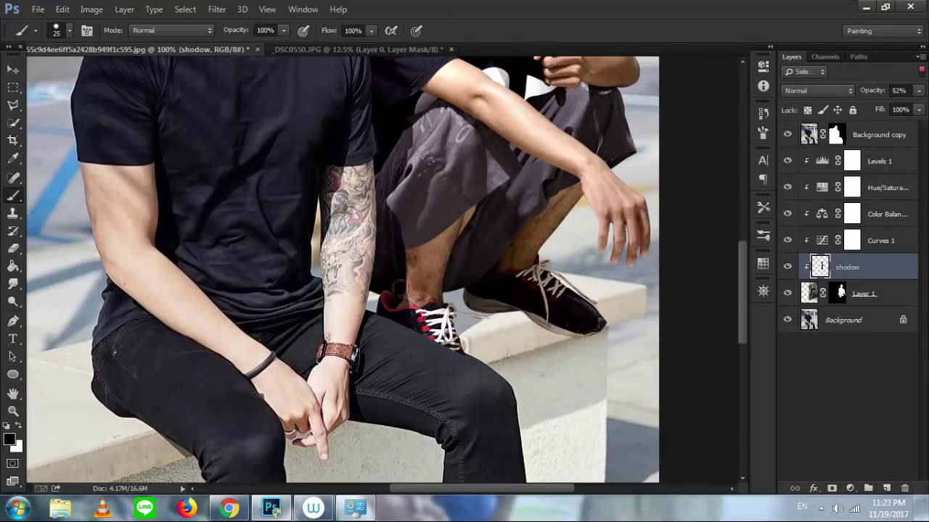
scroll(382, 308, "down", 3)
scroll(356, 323, "up", 3)
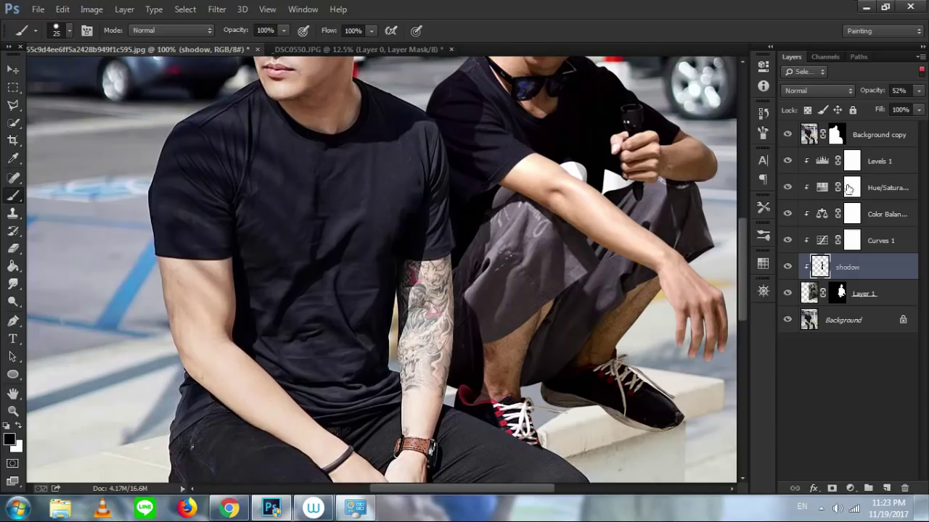
Create a clipped layer above the shodow layer and name it "shodow 2"
left_click(884, 490)
double_click(847, 267)
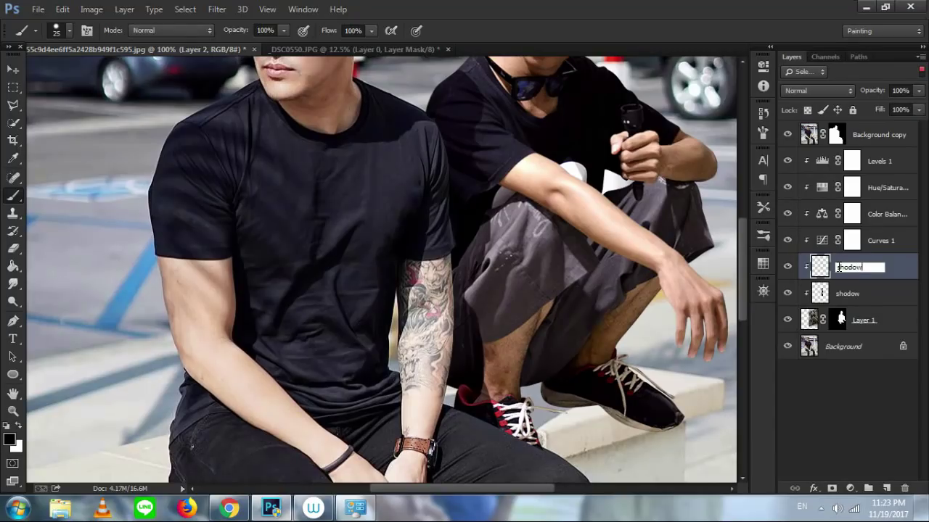
type("shodow 2")
key("Return")
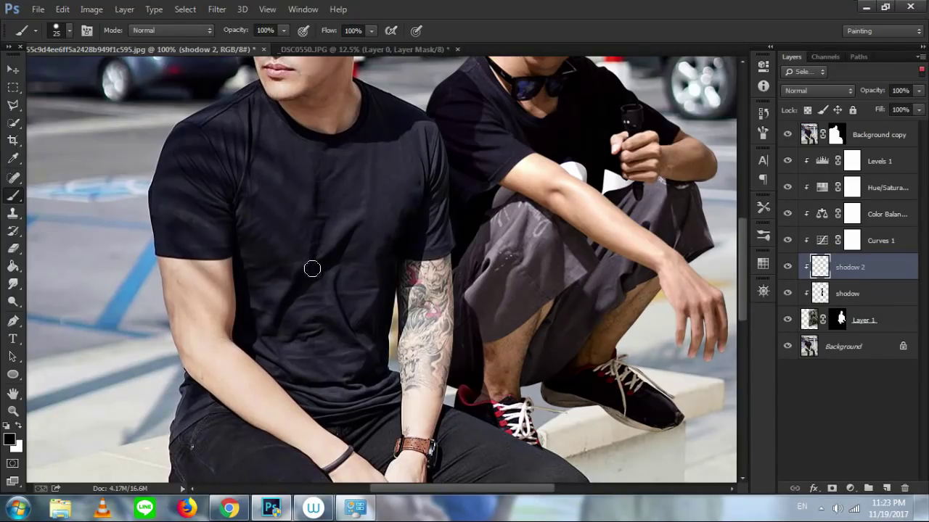
Paint a shadow on the squatting man's shorts beside the tattooed arm with a 50 px brush and set the layer opacity to 37%
key("ctrl+plus")
key("bracketright")
key("bracketright")
key("bracketright")
key("bracketright")
key("bracketright")
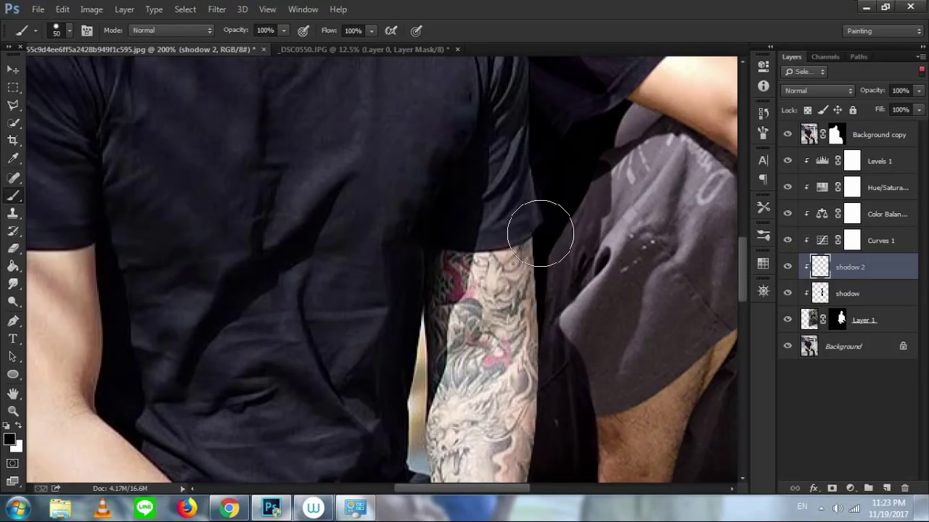
mouse_move(558, 230)
left_mouse_down()
mouse_move(538, 324)
mouse_move(537, 413)
mouse_move(543, 291)
mouse_move(535, 388)
left_mouse_up()
mouse_move(870, 97)
left_mouse_down()
mouse_move(830, 98)
mouse_move(839, 100)
left_mouse_up()
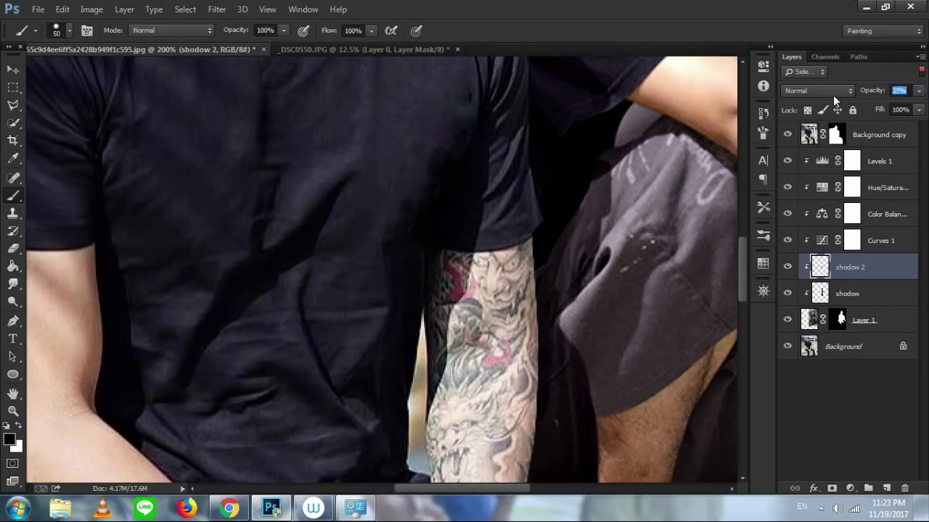
Examine how the two shadow layers blend the squatting man into the whole portrait
key("ctrl+0")
key("ctrl+1")
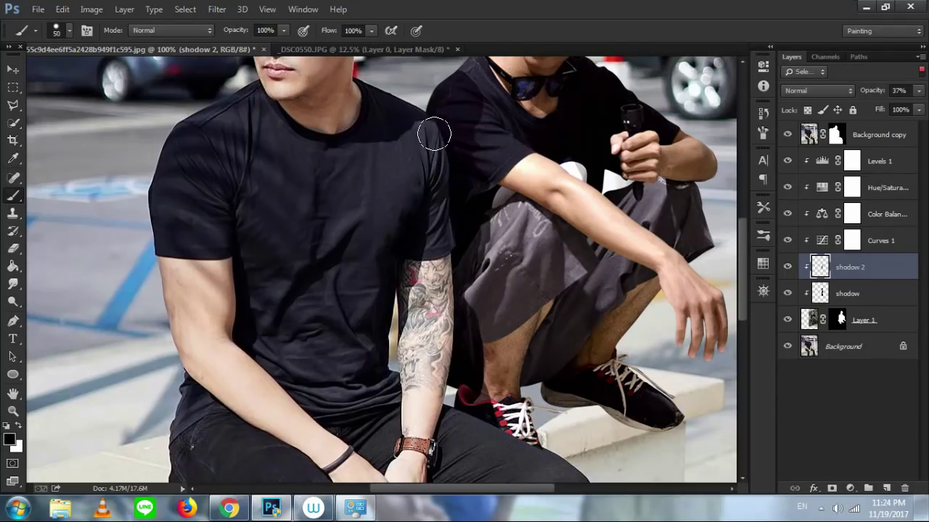
key("ctrl+minus")
key("ctrl+minus")
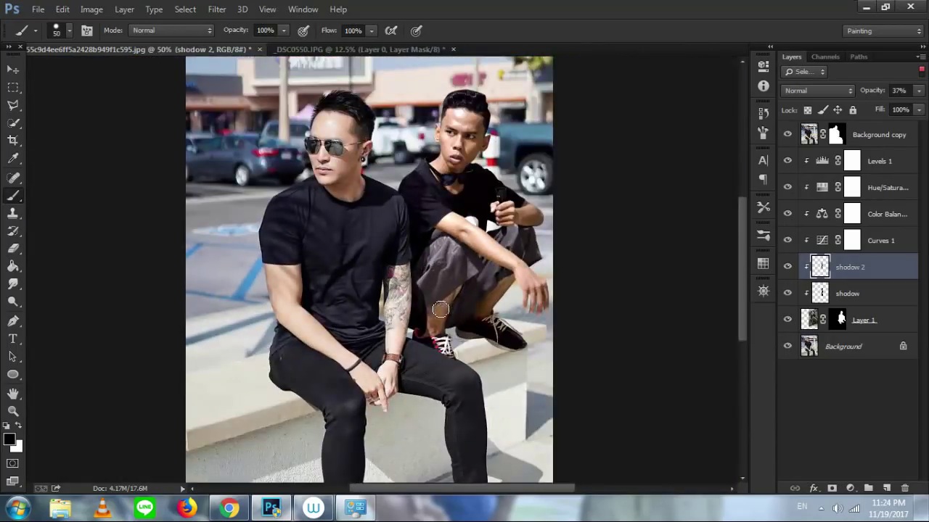
key("ctrl+plus")
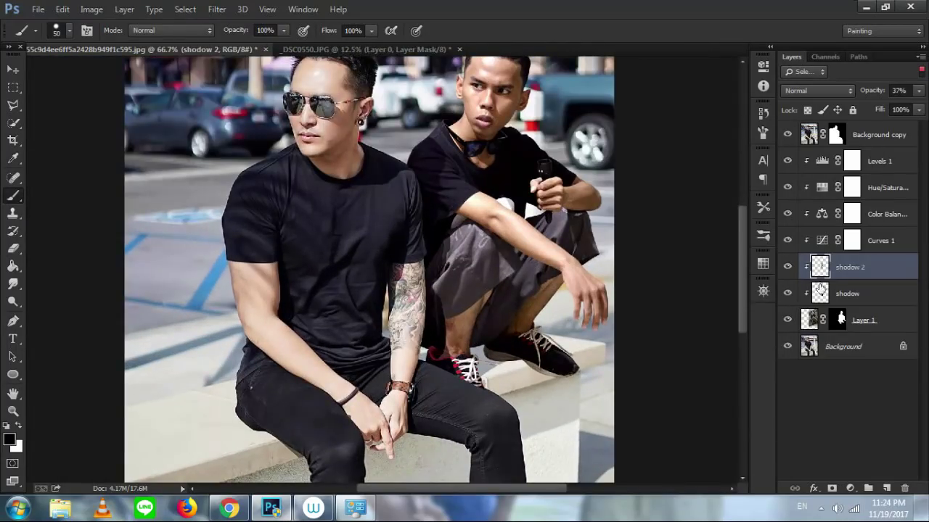
left_click(819, 290)
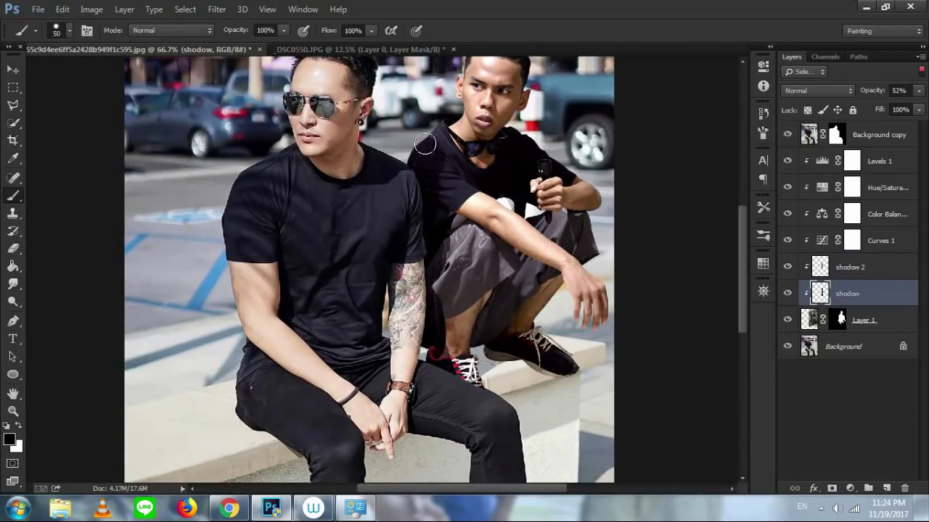
key("ctrl+minus")
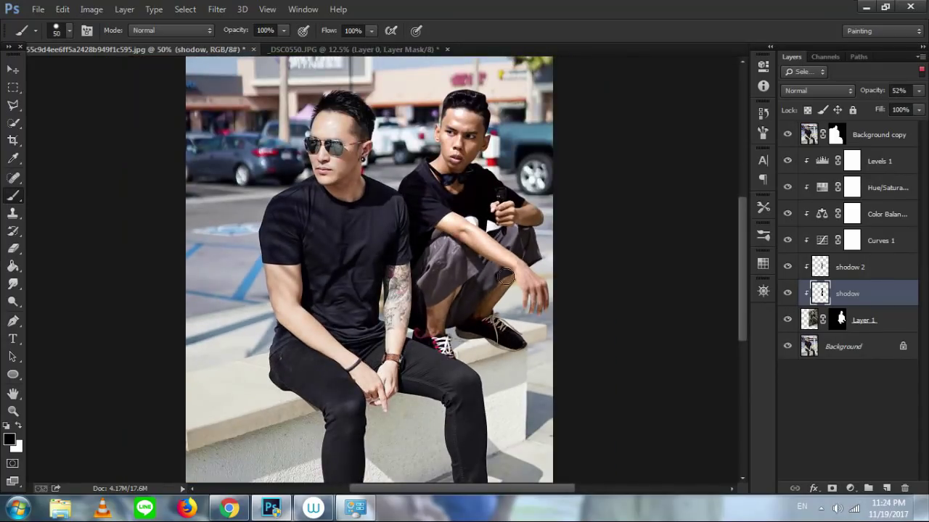
key("ctrl+plus")
Examine the squatting man's shoes and the concrete ledge beneath them at close range
key("space")
left_click_drag(502, 337, 370, 158)
key("ctrl+plus")
left_click_drag(372, 158, 481, 322, "ctrl")
key("ctrl+minus")
key("ctrl+minus")
key("ctrl+minus")
key("ctrl+minus")
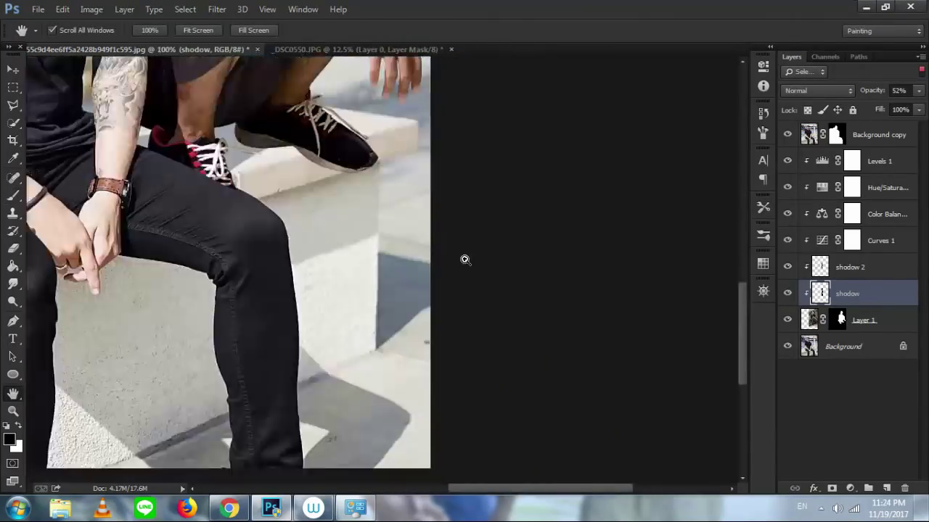
key("ctrl+plus")
key("ctrl+plus")
left_click_drag(320, 179, 437, 316)
key("ctrl+plus")
left_click_drag(390, 242, 388, 167)
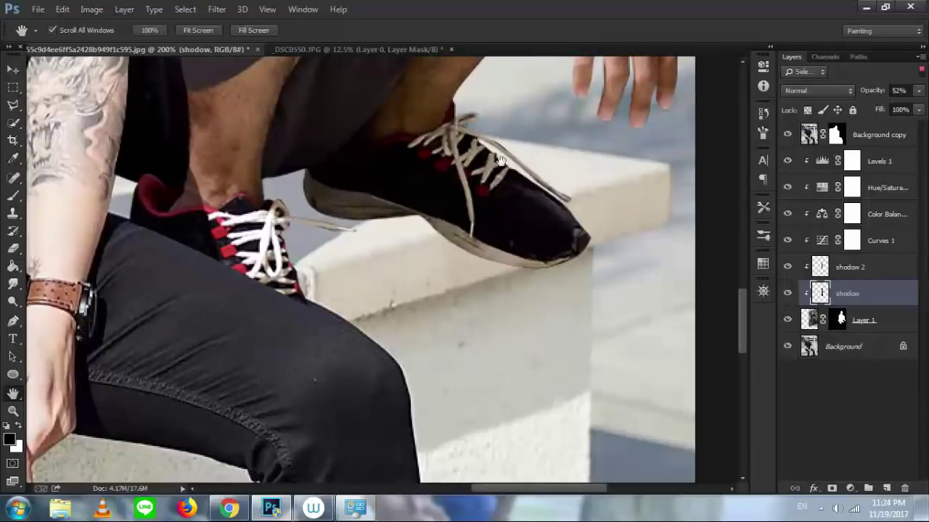
Create a new layer directly above the Background layer and name it "shodow 3"
left_click(871, 347)
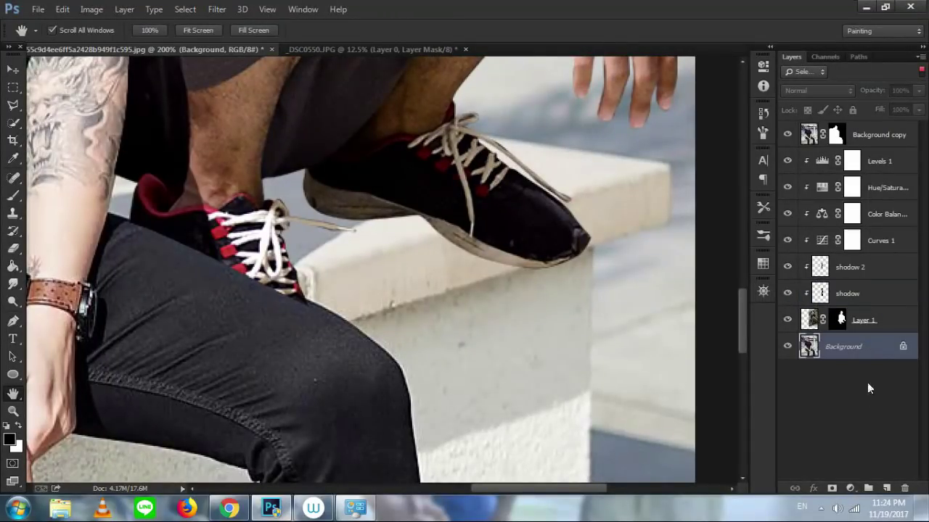
left_click(886, 487)
double_click(835, 346)
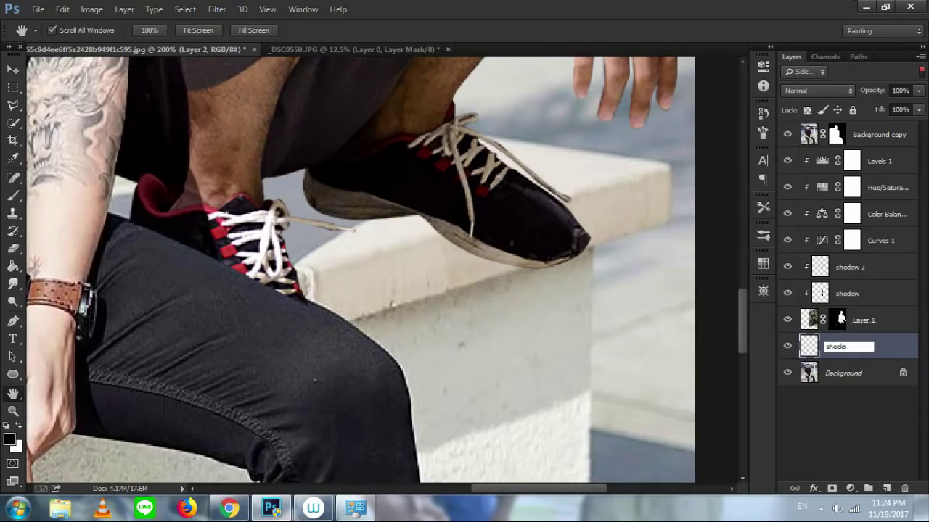
key("Return")
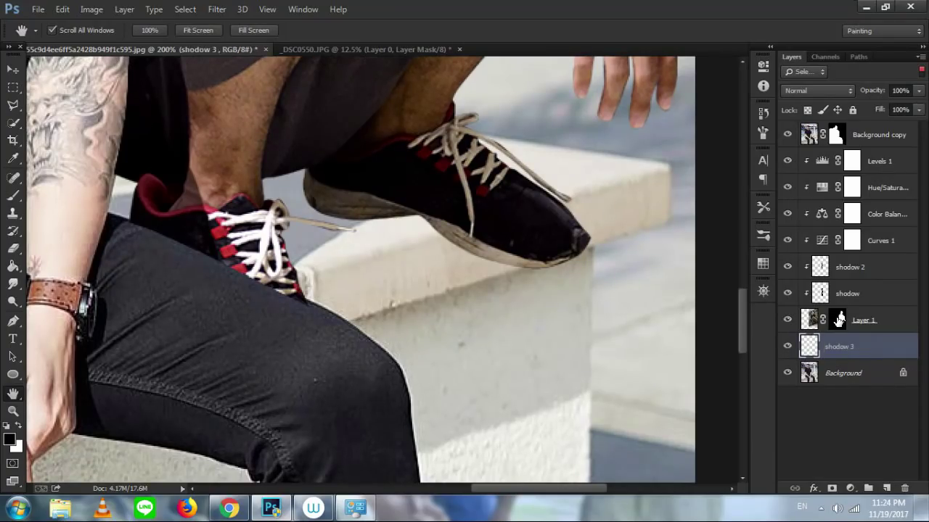
Outline the ledge's upper surface beneath the squatting man's shoes with the Pen tool and convert the path to a lightly feathered selection
left_click(15, 324)
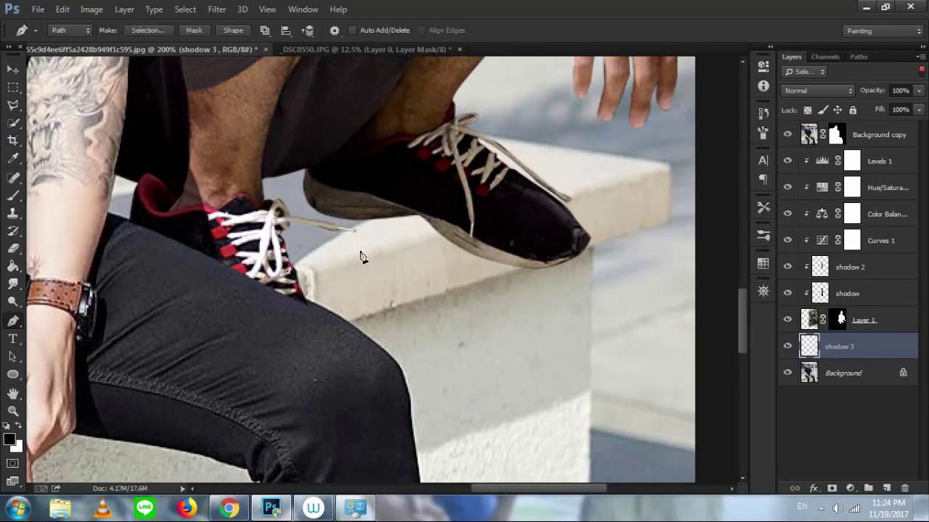
left_click(670, 167)
left_click(455, 127)
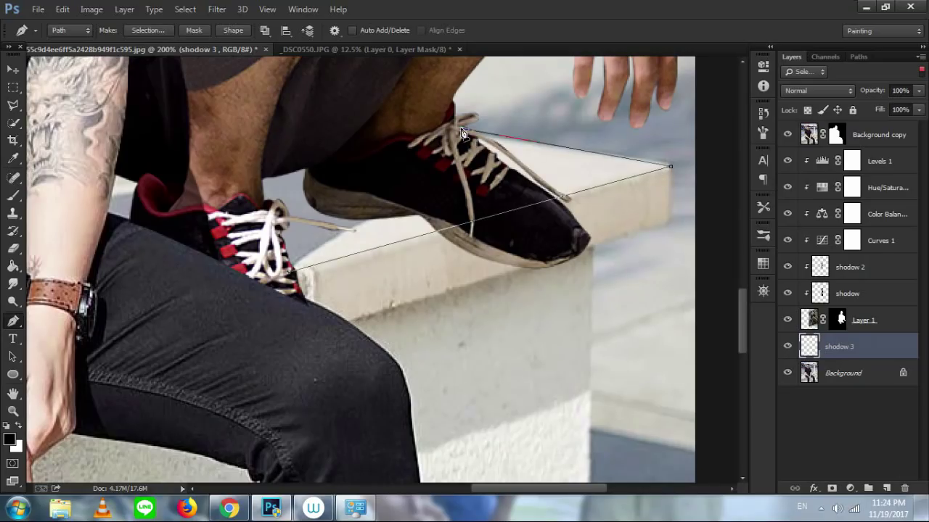
left_click(389, 134)
left_click(336, 149)
left_click(169, 230)
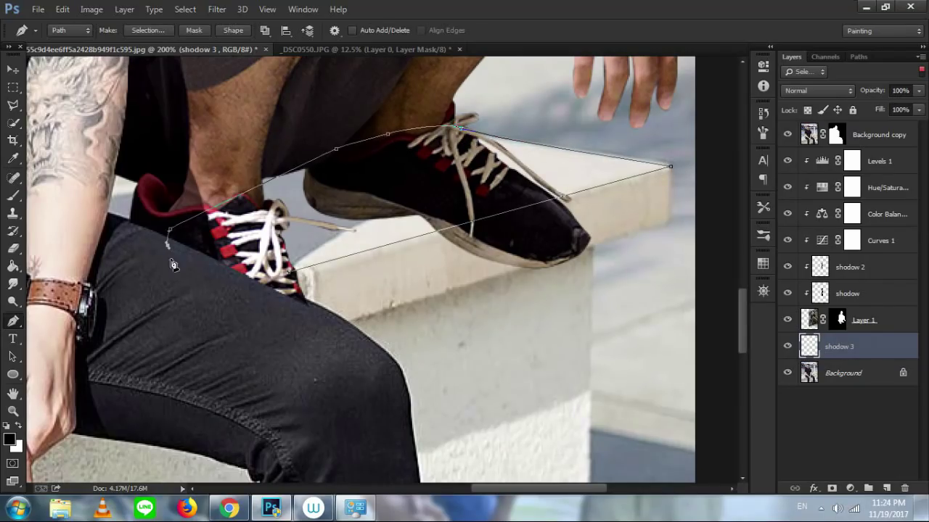
right_click(262, 145)
left_click(286, 211)
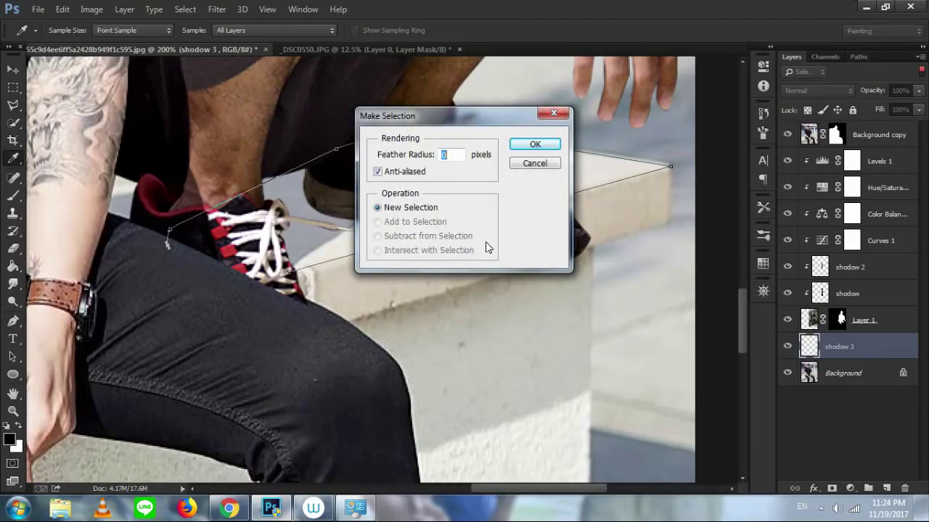
type("1")
key("Return")
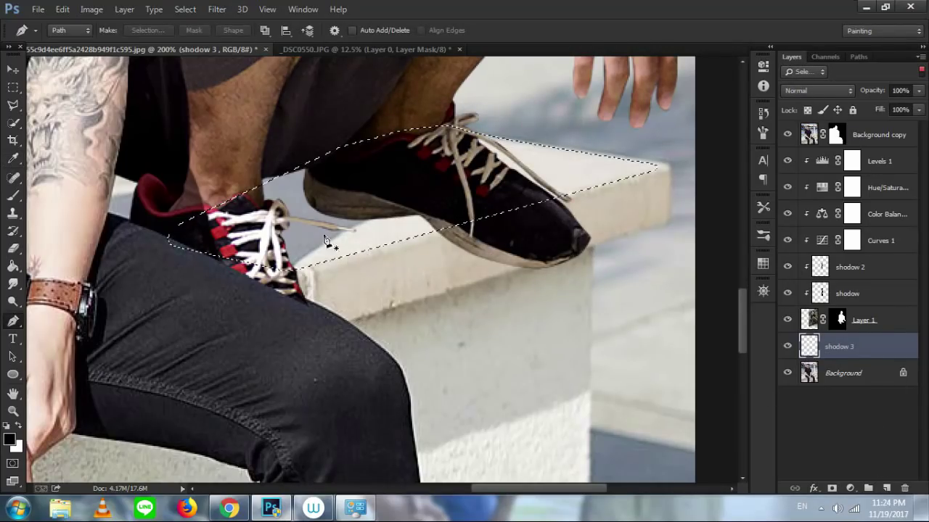
Sample the grey shade between the shoes, brush it over the selected ledge top with a 50 px brush, and deselect
left_click(15, 156)
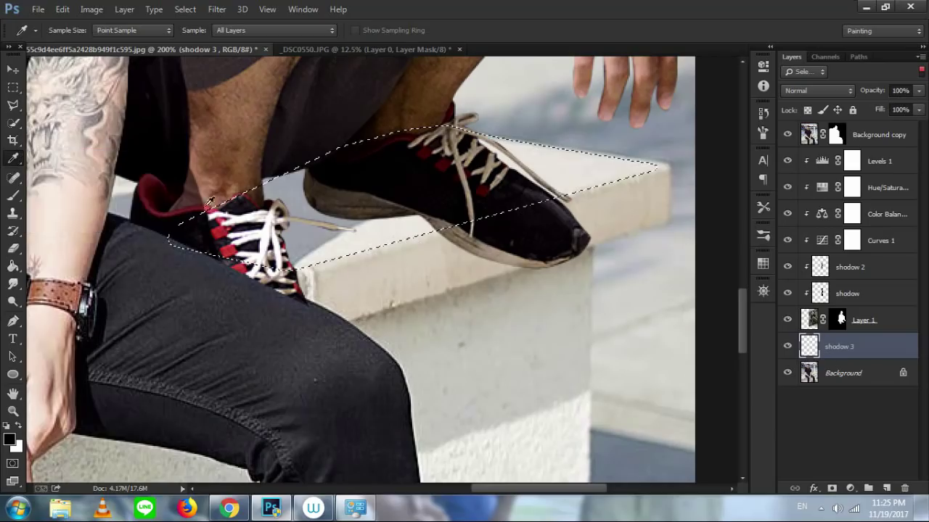
left_click(300, 231)
left_click(13, 196)
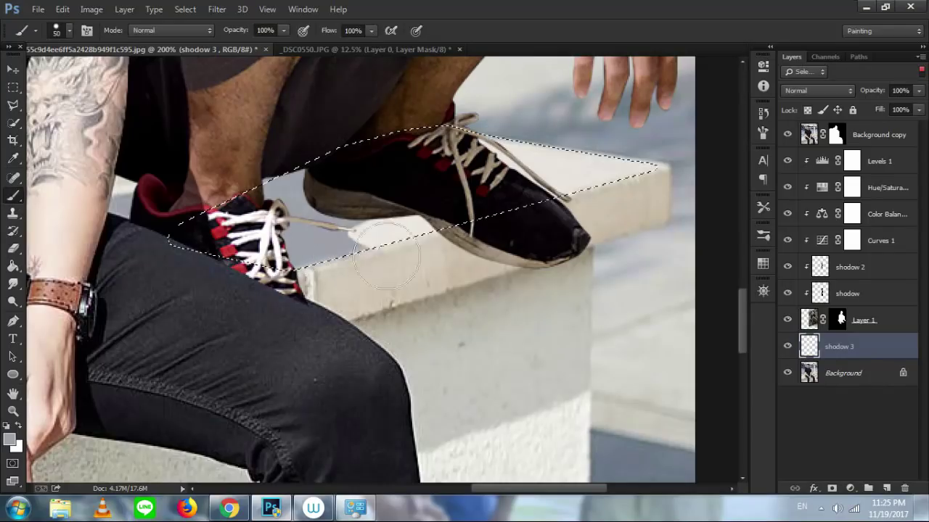
mouse_move(531, 206)
left_mouse_down()
mouse_move(626, 165)
mouse_move(508, 146)
left_mouse_up()
left_click(11, 90)
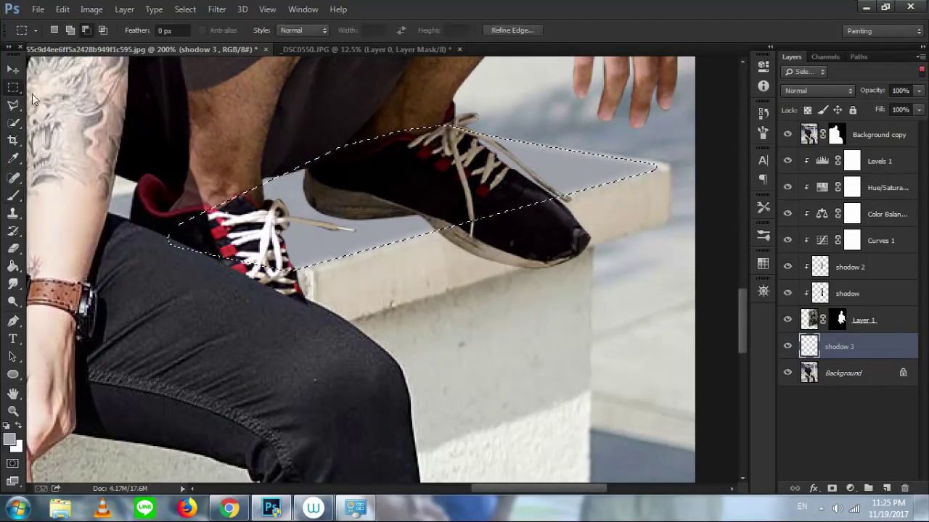
left_click(167, 129)
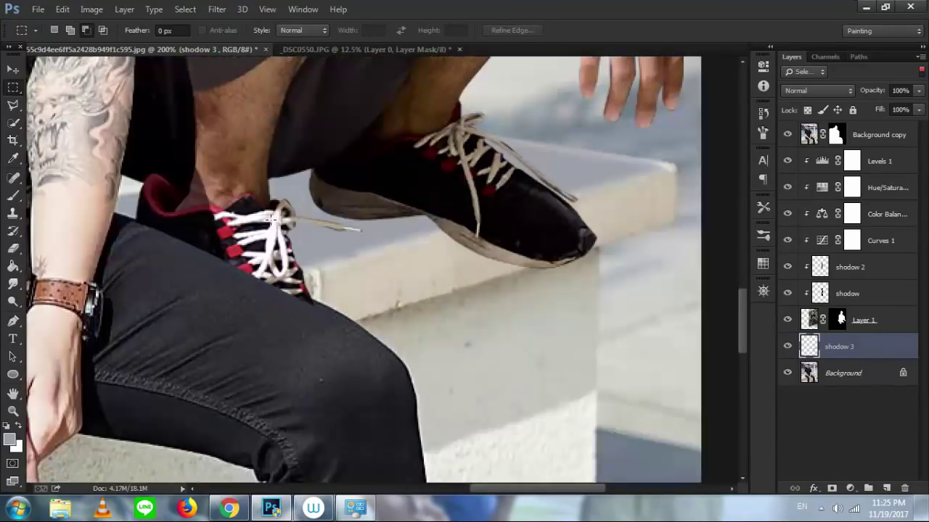
Create a new layer above "shodow 3" and name it "shodow 4"
left_click(886, 488)
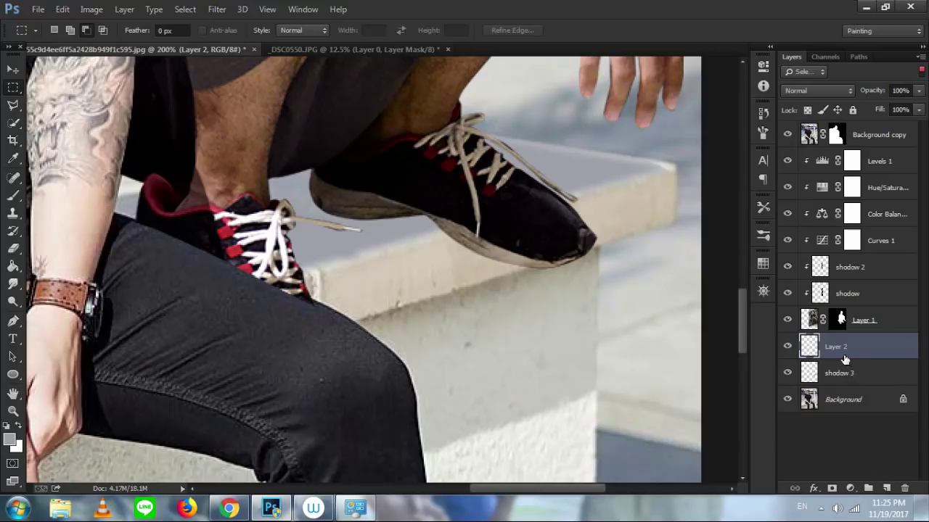
double_click(836, 347)
type("shodow 4")
key("Return")
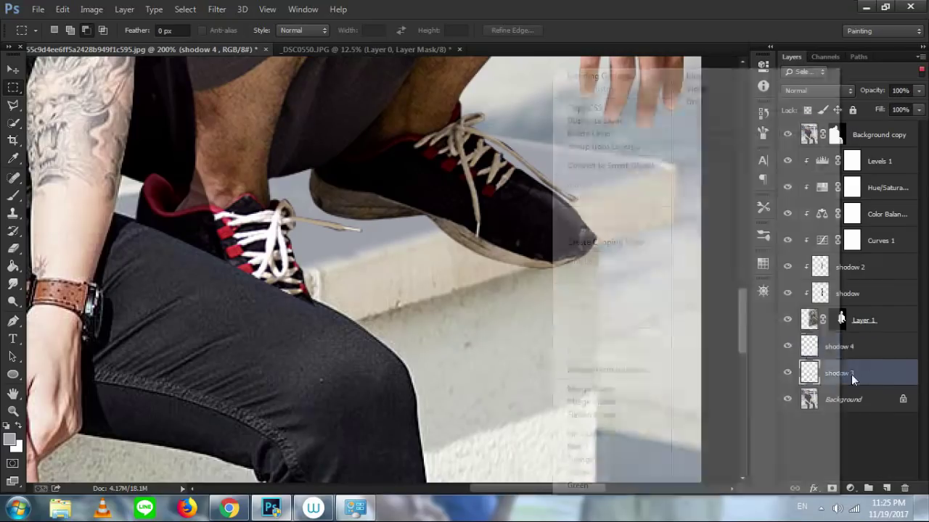
Paint a faint black shadow on the ledge beneath the shoes at 15% brush opacity, switching from a 35 px hard brush to a soft one
left_click(13, 195)
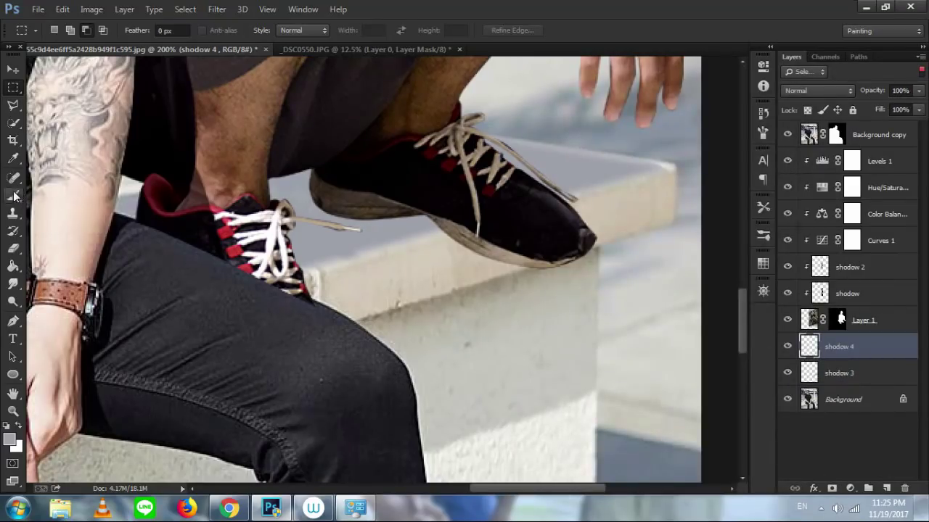
left_click(8, 426)
mouse_move(236, 31)
left_mouse_down()
mouse_move(206, 34)
mouse_move(239, 32)
mouse_move(228, 36)
left_mouse_up()
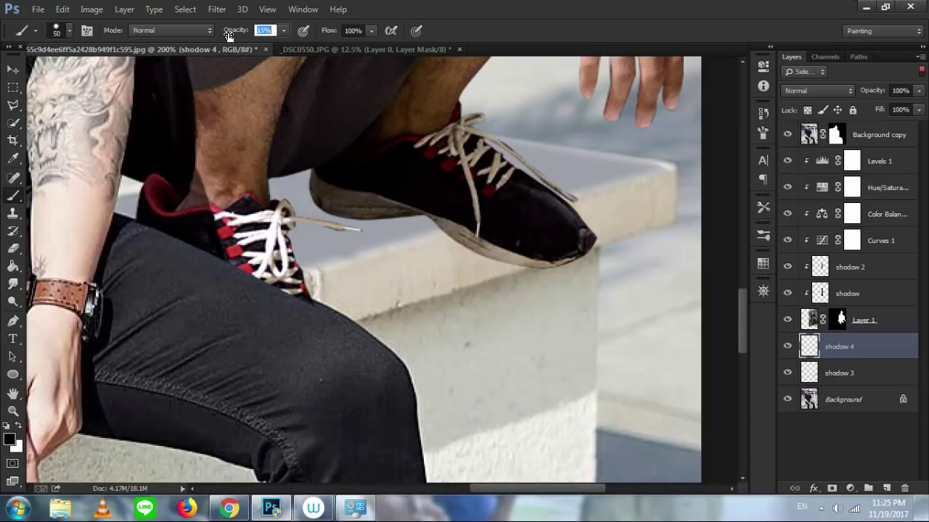
key("bracketleft")
key("bracketleft")
key("bracketleft")
left_click(16, 429)
left_click(17, 429)
mouse_move(447, 213)
left_mouse_down()
mouse_move(377, 200)
mouse_move(448, 215)
mouse_move(428, 201)
left_mouse_up()
right_click(439, 209)
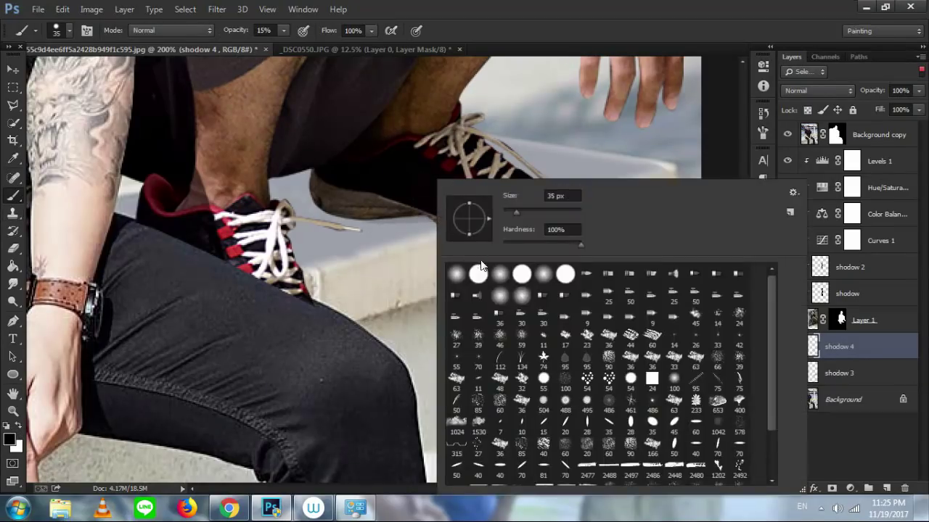
left_click(500, 275)
mouse_move(396, 194)
left_mouse_down()
mouse_move(371, 206)
mouse_move(456, 224)
mouse_move(327, 208)
mouse_move(375, 204)
mouse_move(314, 198)
mouse_move(379, 211)
mouse_move(327, 204)
left_mouse_up()
Paint a broader, fainter shadow on the ledge between the shoes with a 90 px soft brush at 9% opacity
key("]")
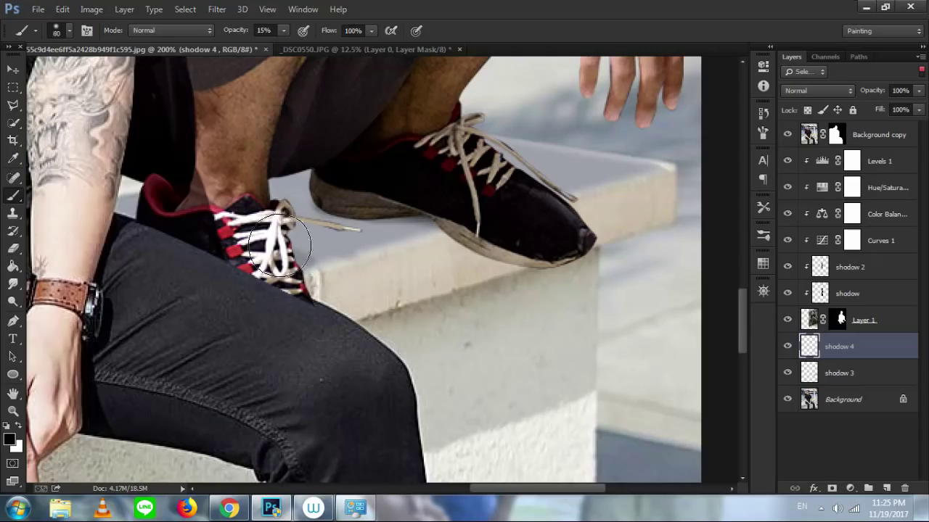
key("bracketright")
key("bracketright")
key("bracketright")
key("bracketright")
key("bracketright")
key("bracketright")
key("bracketright")
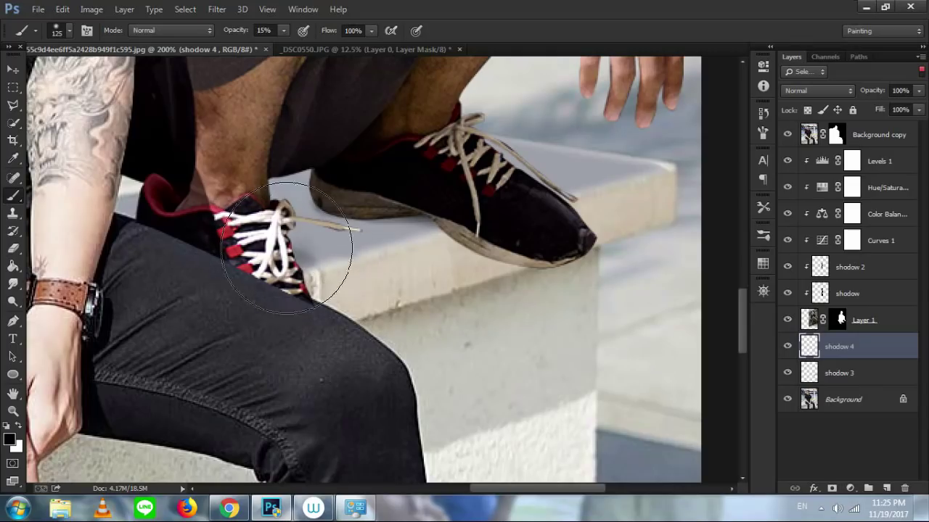
left_click(232, 35)
key("bracketleft")
key("bracketleft")
mouse_move(344, 209)
left_mouse_down()
mouse_move(425, 197)
mouse_move(371, 195)
left_mouse_up()
Examine the shoe shadows in the whole portrait and compare them with the sunlit and shaded areas of the concrete wall
scroll(371, 195, "down", 3)
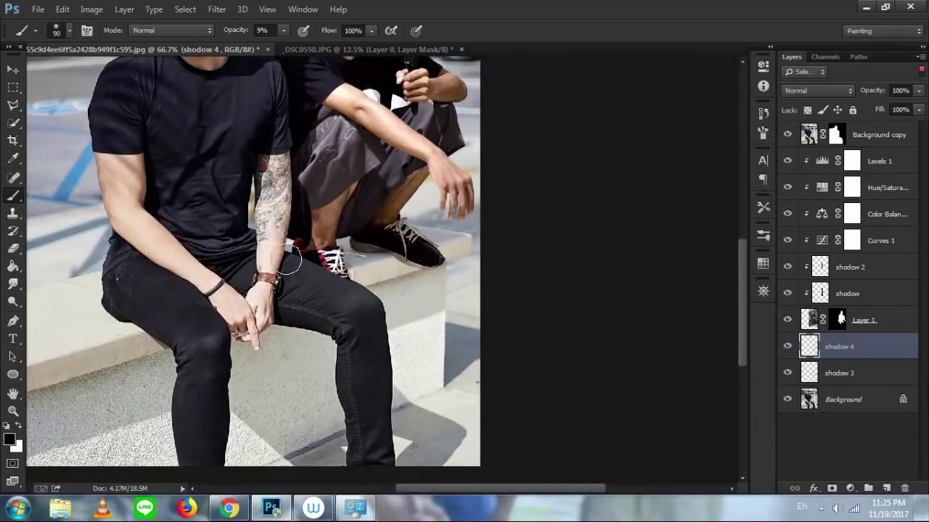
scroll(326, 254, "down", 2)
scroll(513, 374, "up", 3)
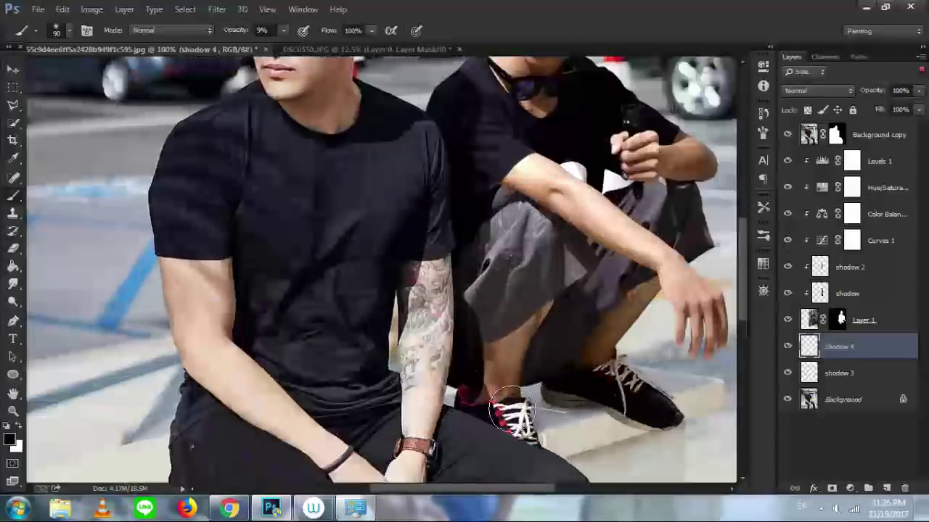
left_click_drag(553, 428, 317, 203)
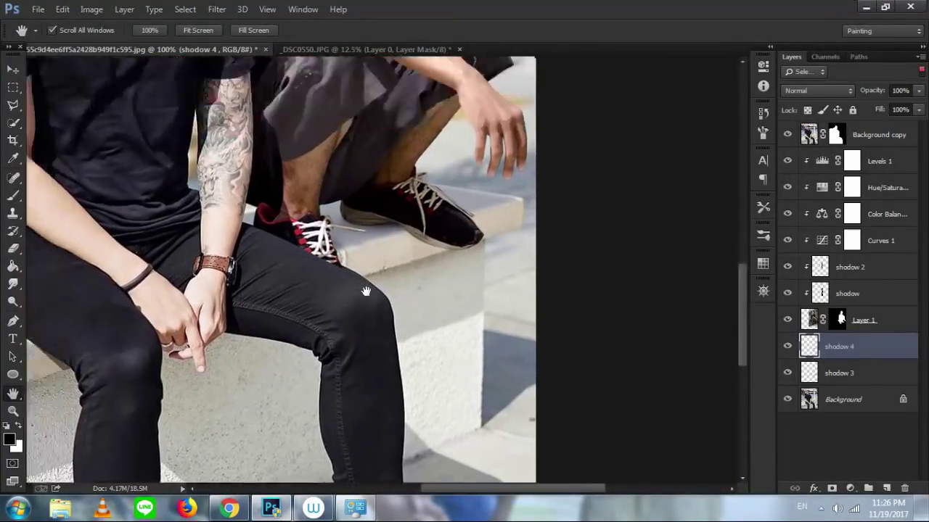
left_click_drag(335, 216, 354, 311)
left_click_drag(406, 272, 385, 187)
key("ctrl+minus")
key("ctrl+minus")
key("ctrl+minus")
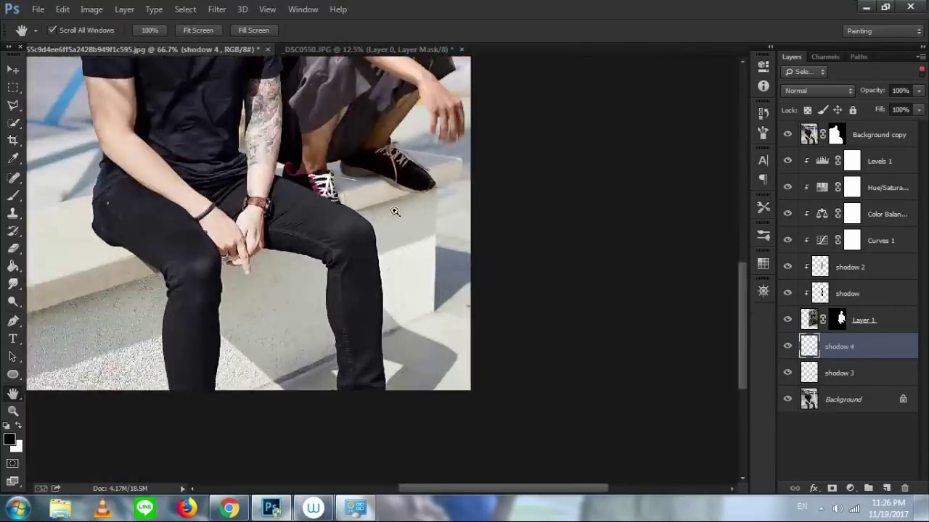
key("ctrl+plus")
left_click_drag(477, 371, 455, 339)
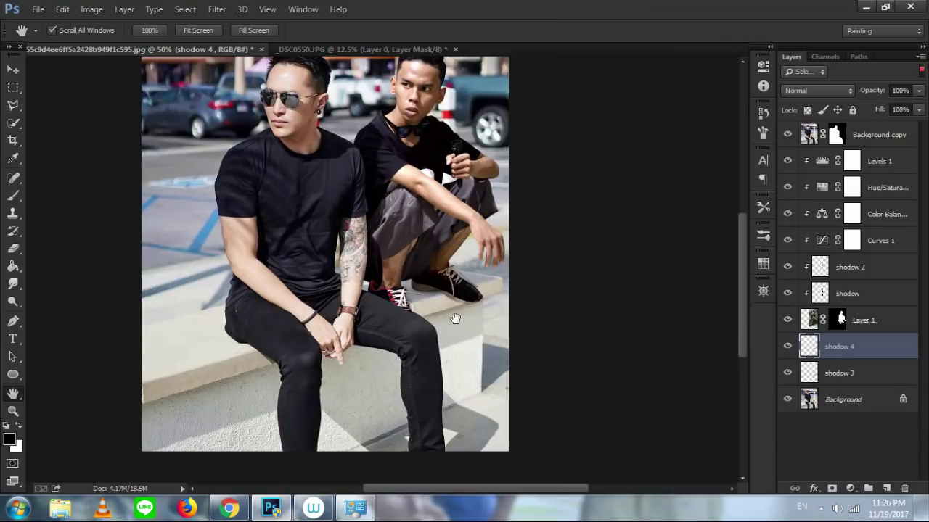
key("ctrl+plus")
left_click_drag(568, 356, 439, 213)
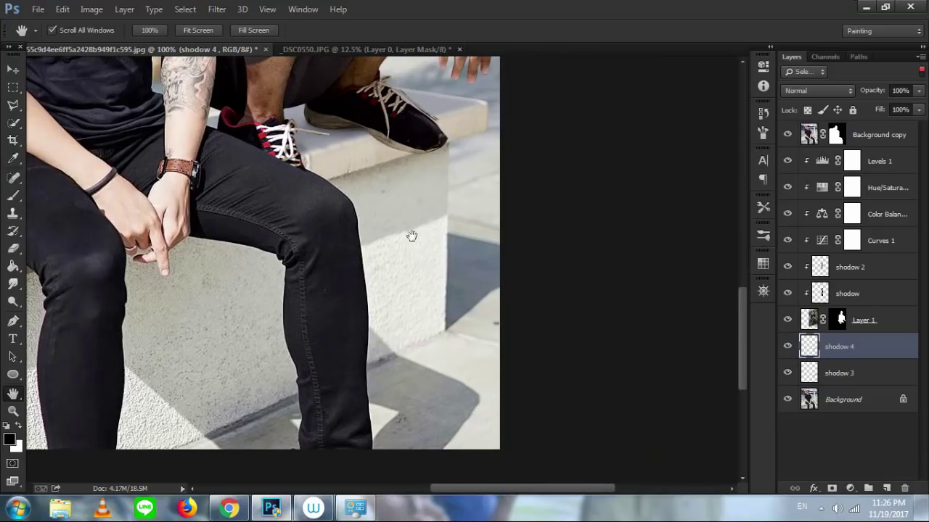
key("ctrl+plus")
left_click_drag(408, 274, 400, 296)
key("ctrl+minus")
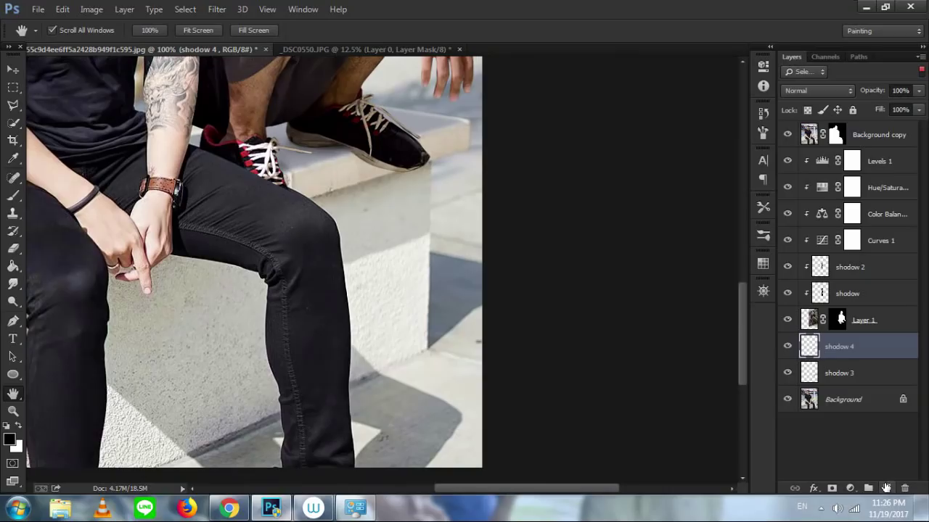
Duplicate the Background layer and outline a curved patch of sunlit wall beside the seated man's knee with the Pen tool
left_click(871, 407)
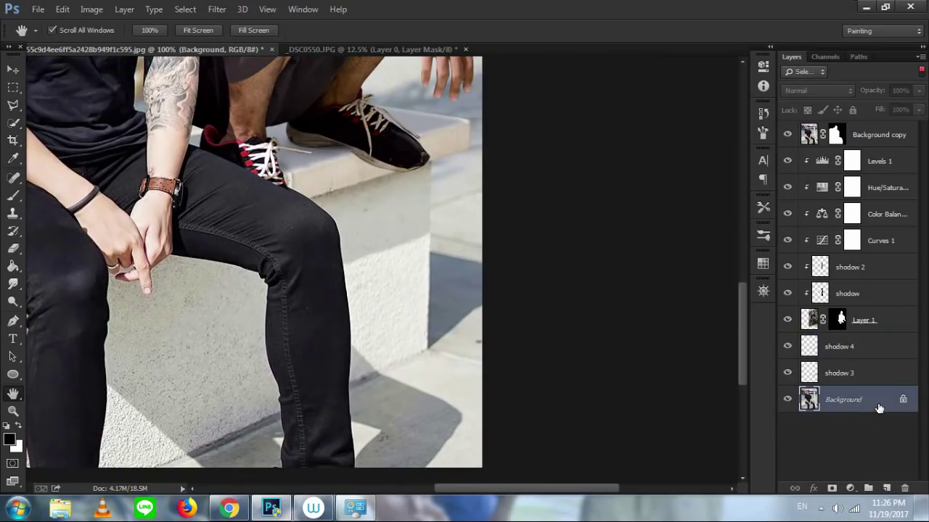
key("ctrl+j")
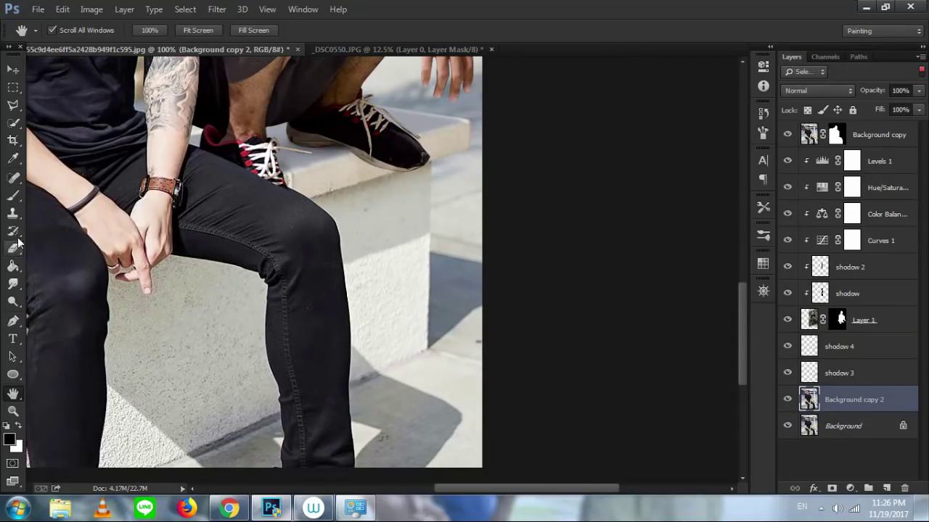
left_click(12, 321)
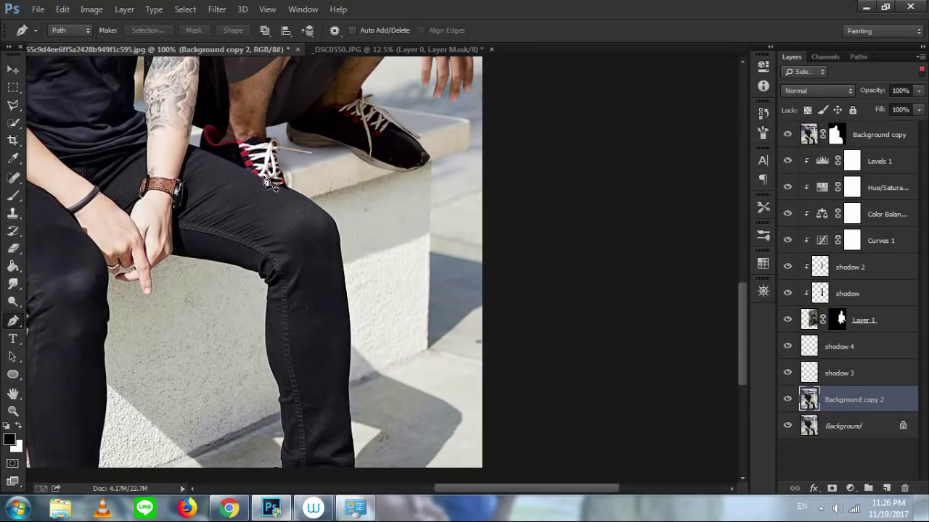
left_click(356, 254)
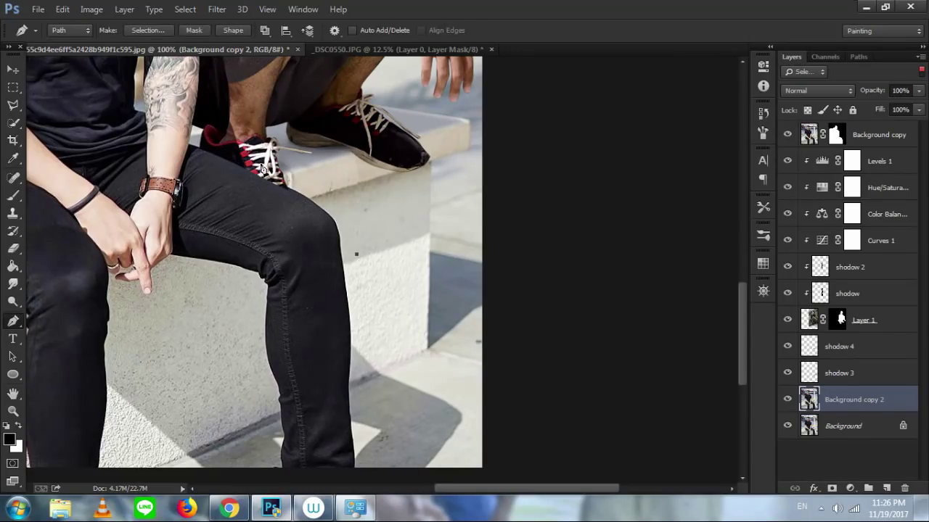
left_click_drag(375, 320, 374, 323)
left_click_drag(319, 306, 297, 293)
left_click(287, 255)
left_click(278, 241)
left_click(271, 224)
left_click(323, 217)
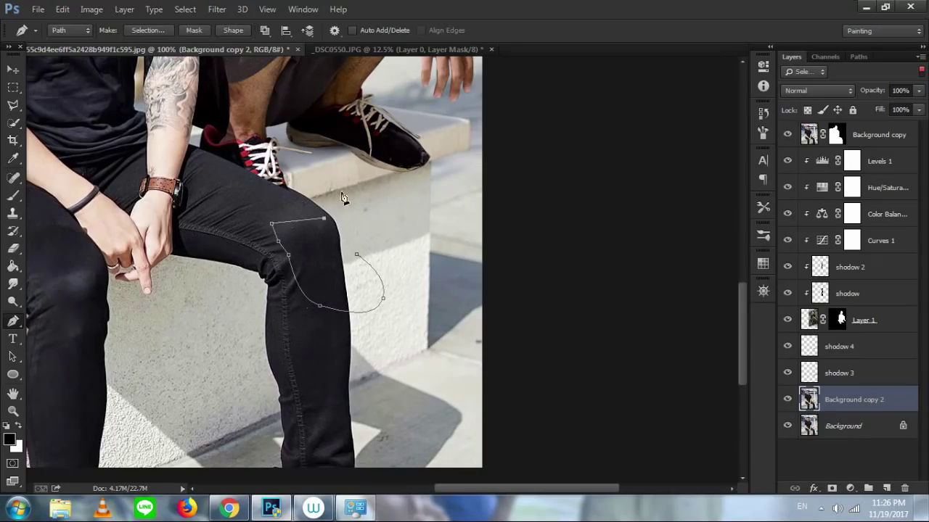
Convert the path beside the knee to a new selection, keeping the current feather radius
right_click(341, 191)
left_click(365, 226)
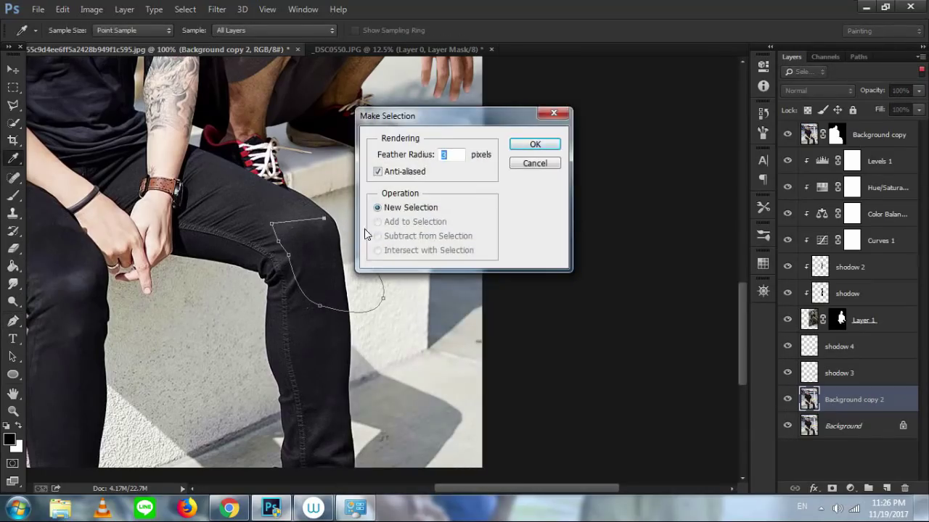
key("Return")
key("ctrl+plus")
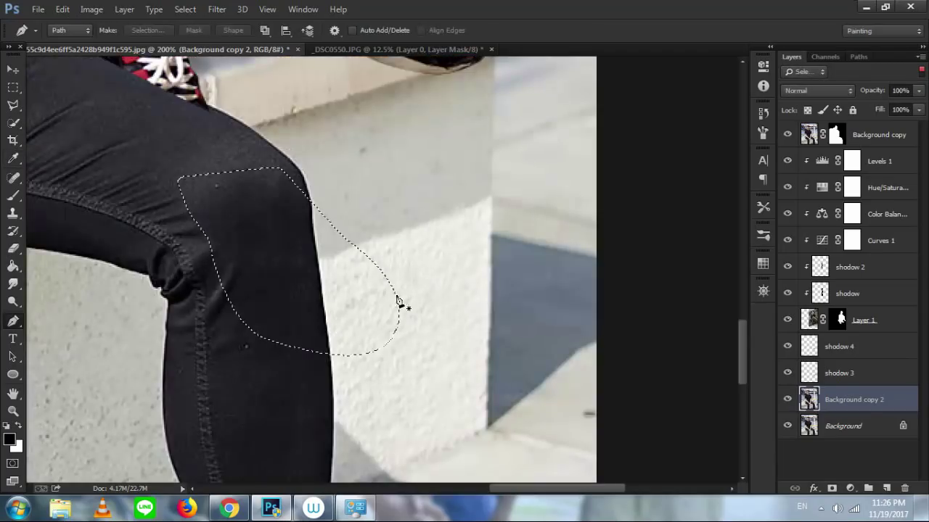
Clone the shaded wall texture over the selected sunlit patch beside the knee with a 68 px Clone Stamp, and deselect
left_click(13, 213)
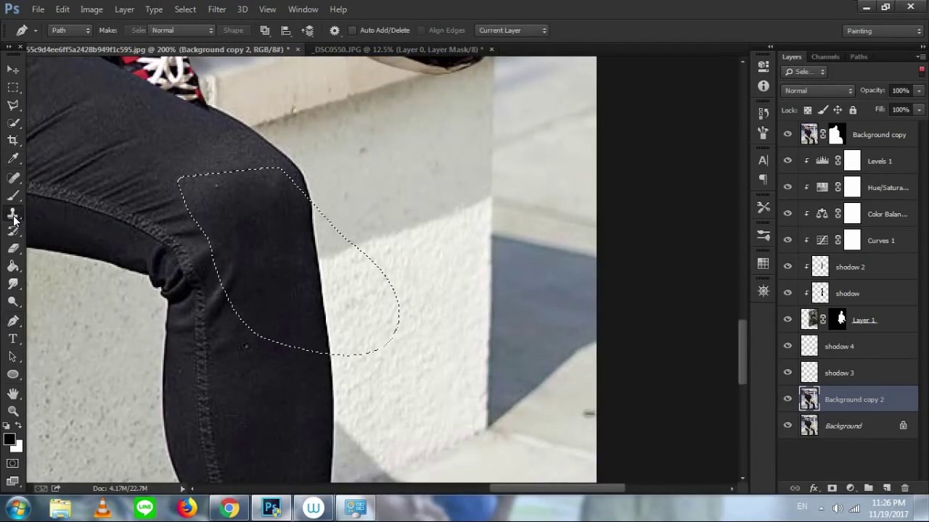
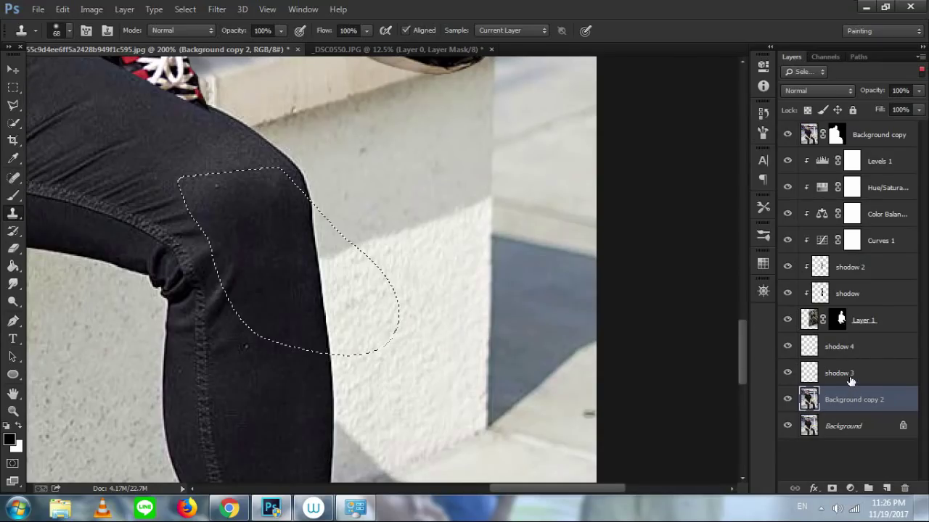
left_click(378, 171, "alt")
mouse_move(355, 275)
left_mouse_down()
mouse_move(355, 284)
mouse_move(353, 259)
mouse_move(353, 273)
mouse_move(362, 256)
mouse_move(354, 333)
mouse_move(357, 276)
mouse_move(360, 304)
mouse_move(342, 341)
mouse_move(342, 266)
left_mouse_up()
left_click(377, 179, "alt")
left_click(334, 268)
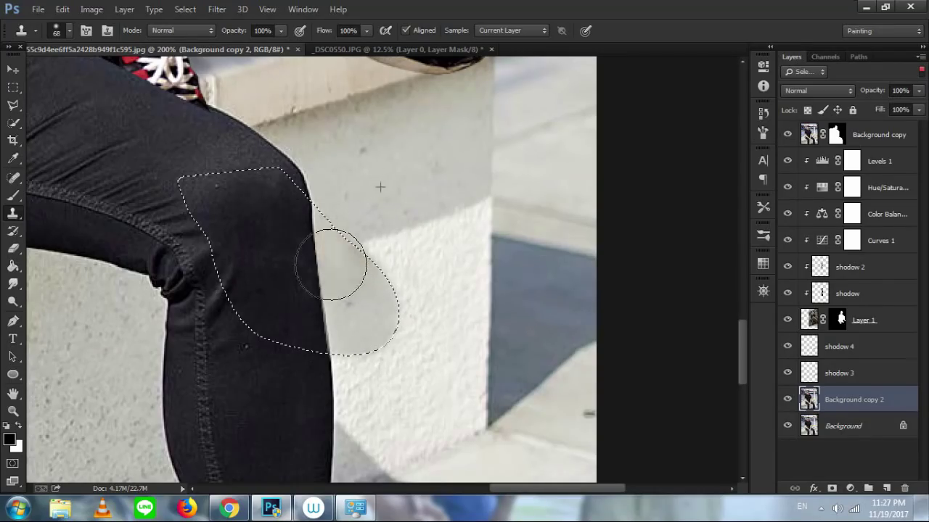
left_click(17, 108)
left_click(14, 106)
right_click(241, 186)
left_click(244, 195)
Examine how the cloned shadow on the wall beside the knee fits the whole portrait and the lower ledge
key("ctrl+0")
key("ctrl+minus")
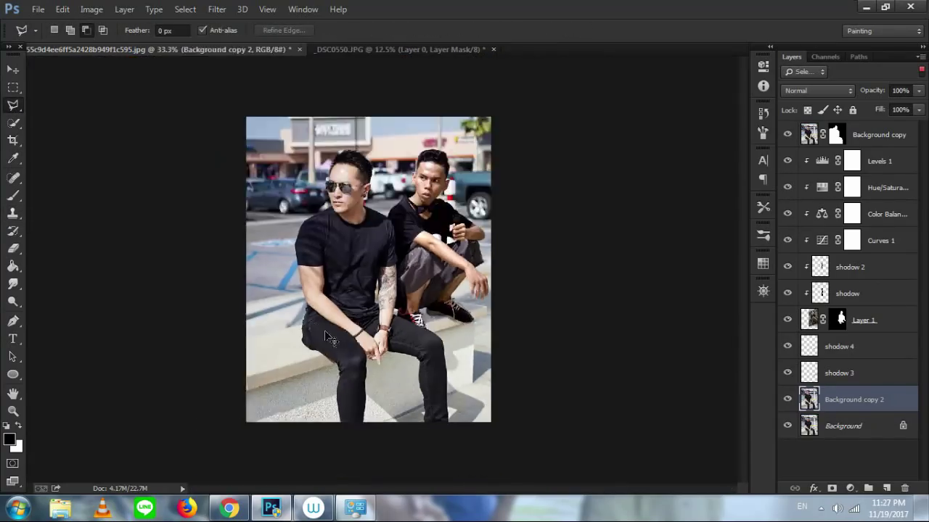
key("ctrl+plus")
key("ctrl+plus")
key("space")
left_click_drag(437, 364, 262, 226)
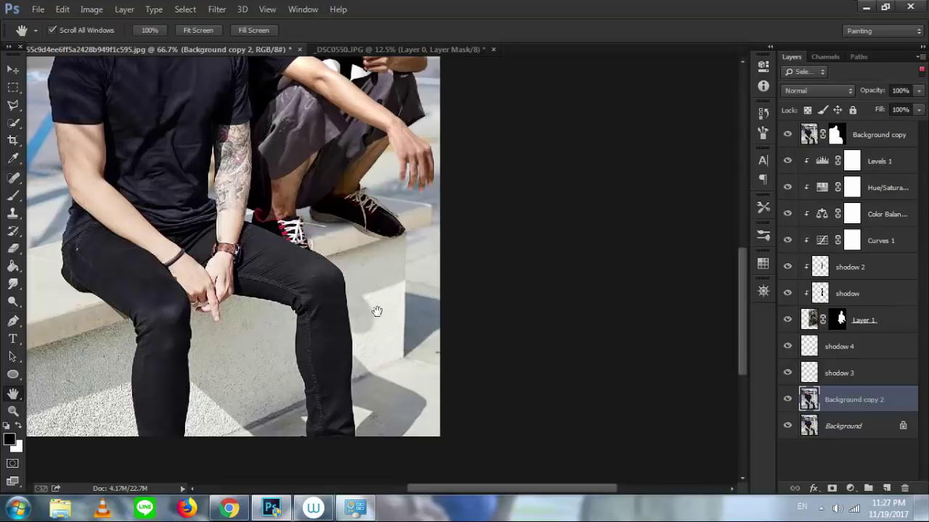
Outline the ground area beside the concrete wall's outer edge with the Pen tool, covering its sunlit corner and part of the shadow
left_click_drag(384, 341, 330, 300)
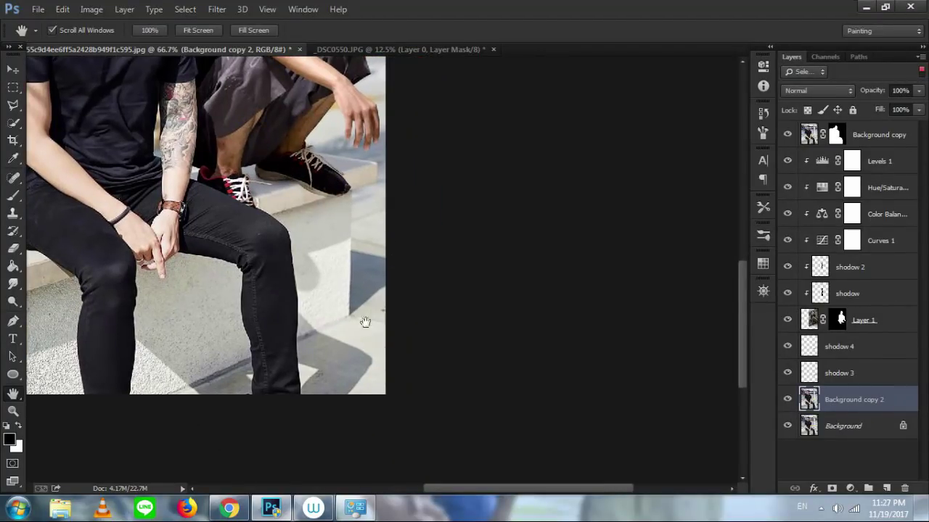
key("ctrl+plus")
left_click(13, 321)
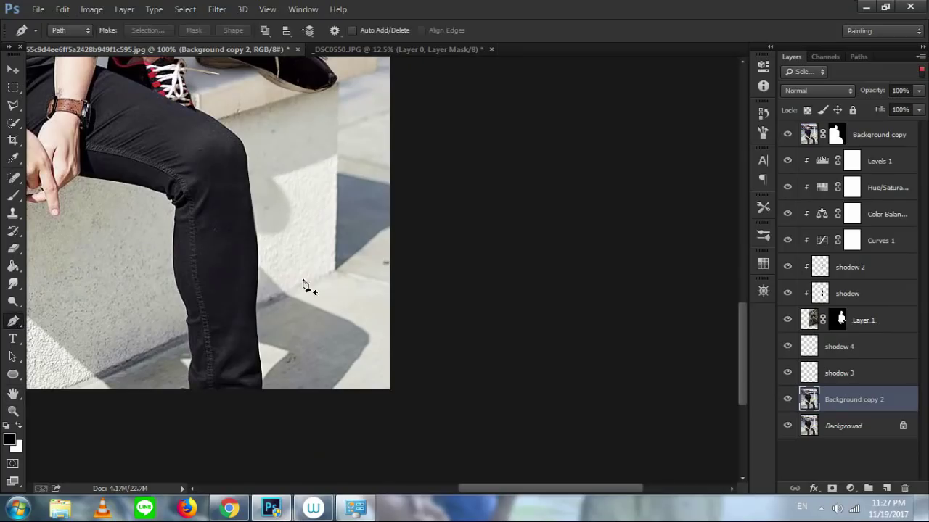
left_click(340, 264)
left_click(359, 263)
left_click(398, 272)
left_click(409, 263)
left_click(398, 219)
left_click(345, 189)
left_click(336, 191)
Convert the path beside the wall's outer edge to a new anti-aliased selection with a 2-pixel feather radius
right_click(341, 201)
left_click(353, 222)
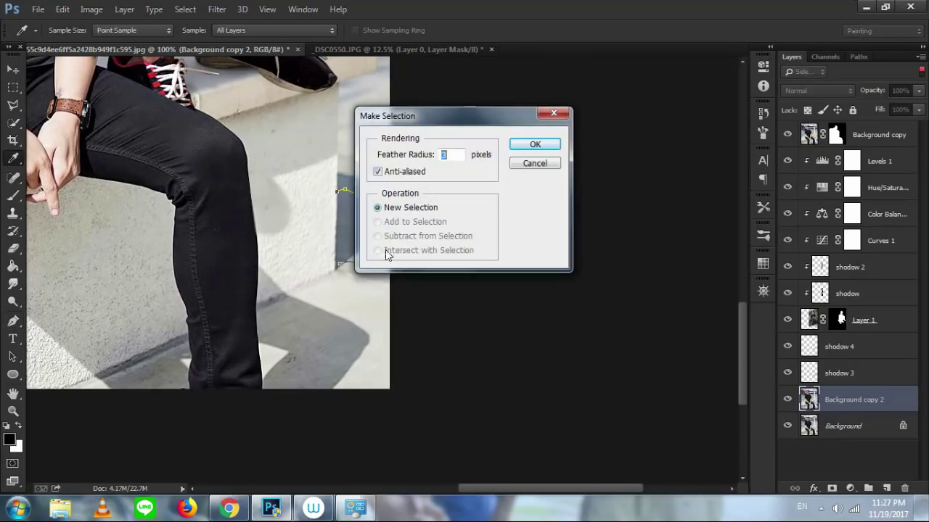
key("Return")
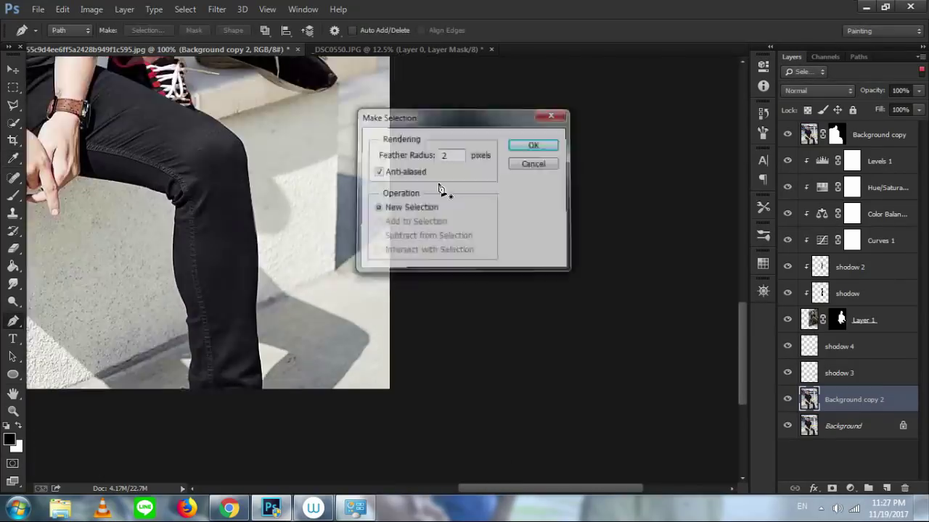
Clone the blue-grey ground shadow over the selected sunlit area beyond the wall with a 68 px Clone Stamp, and deselect
key("ctrl+plus")
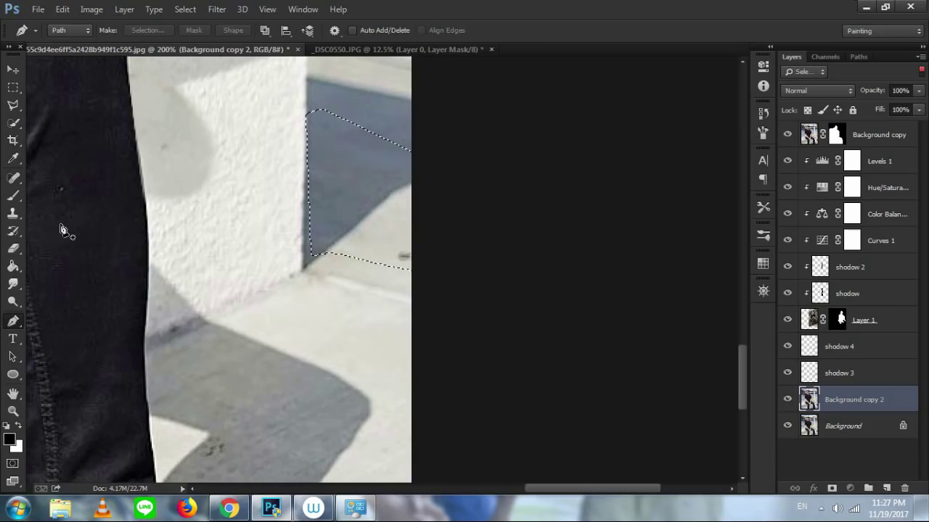
key("s")
left_click(367, 179, "alt")
mouse_move(399, 205)
left_mouse_down()
mouse_move(394, 244)
mouse_move(390, 228)
mouse_move(345, 251)
left_mouse_up()
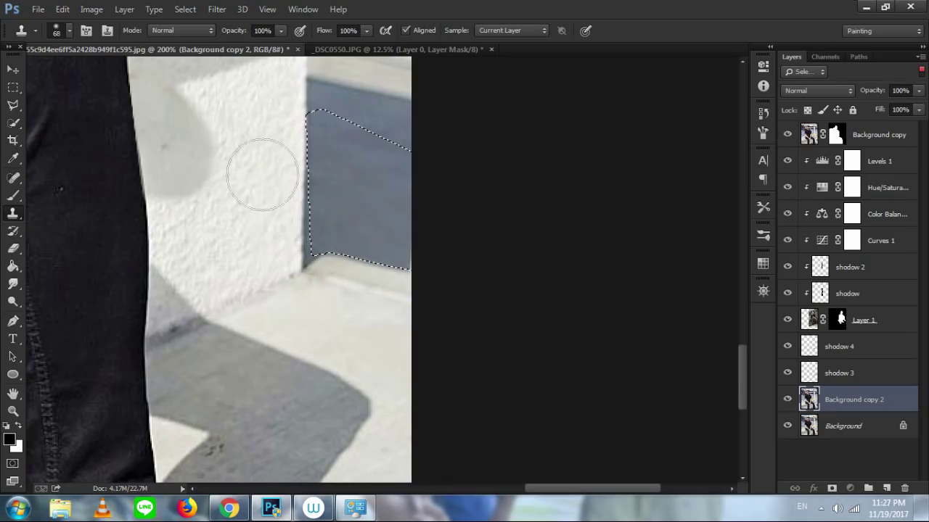
left_click(13, 105)
right_click(172, 142)
left_click(185, 151)
Examine the whole composite, and inspect the squatting man's torso and the hand holding the black object up close
key("ctrl+minus")
key("ctrl+minus")
key("ctrl+minus")
key("ctrl+minus")
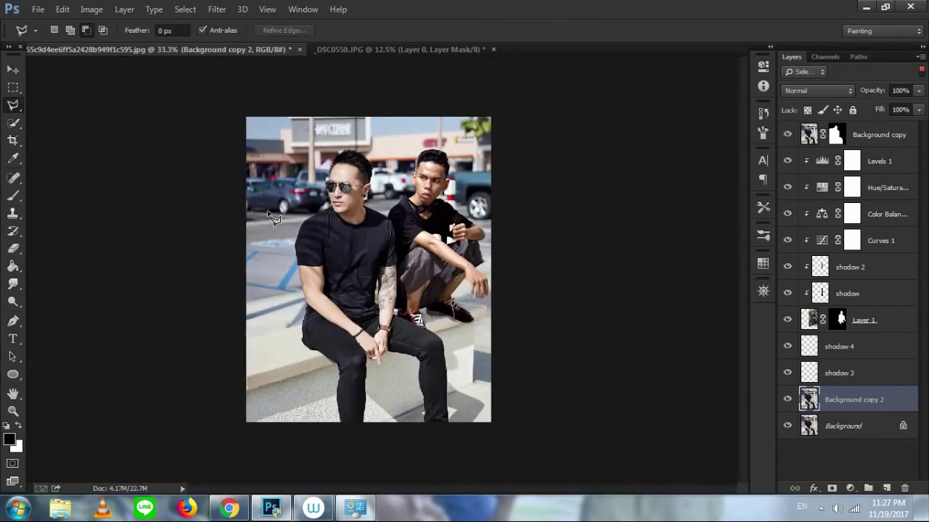
key("ctrl+plus")
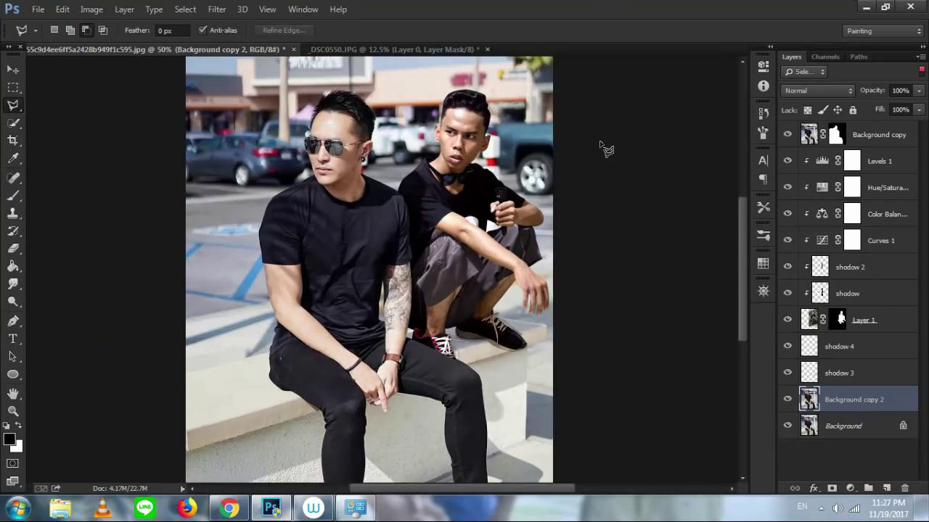
key("ctrl+plus")
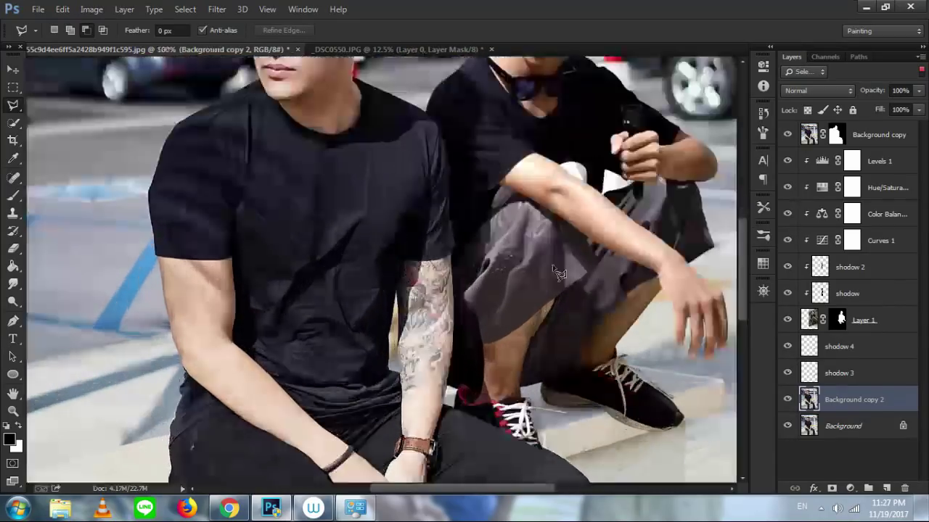
key("ctrl+minus")
key("ctrl+minus")
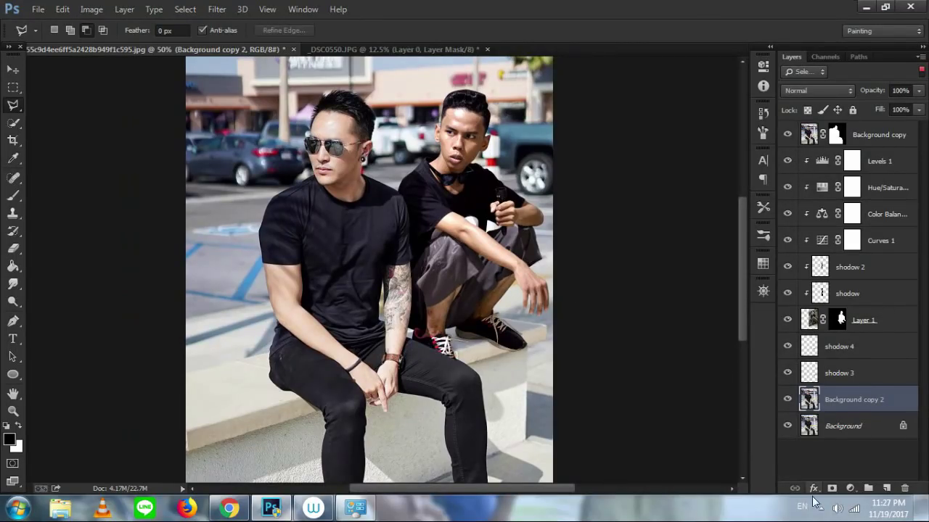
key("ctrl+plus")
key("ctrl+plus")
left_click_drag(600, 143, 431, 288)
key("ctrl+plus")
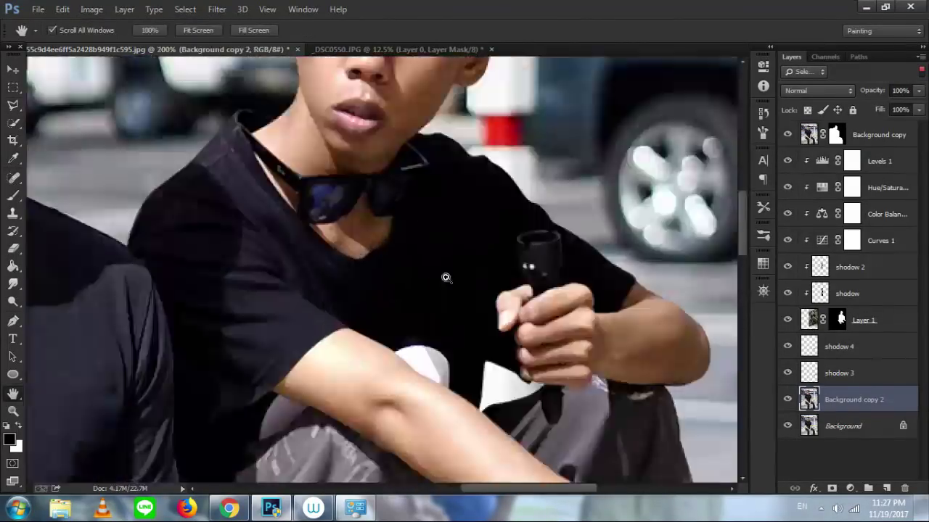
key("ctrl+plus")
left_click_drag(642, 159, 498, 204)
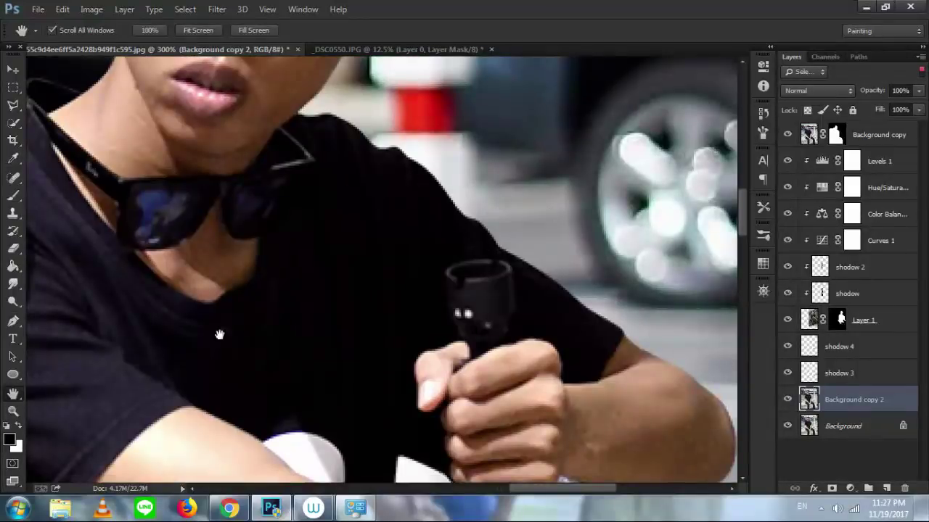
Switch to Chrome and search Google Images for "ice cream"
left_click(229, 508)
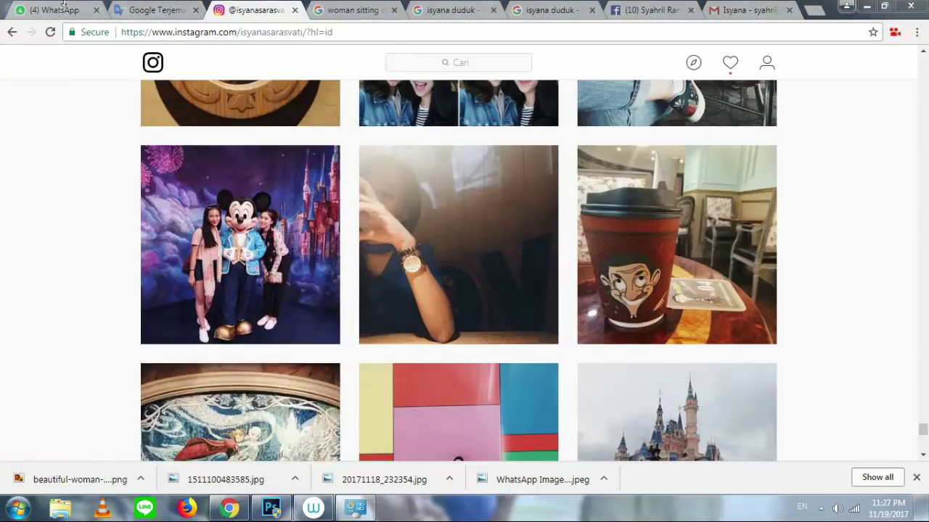
left_click(433, 10)
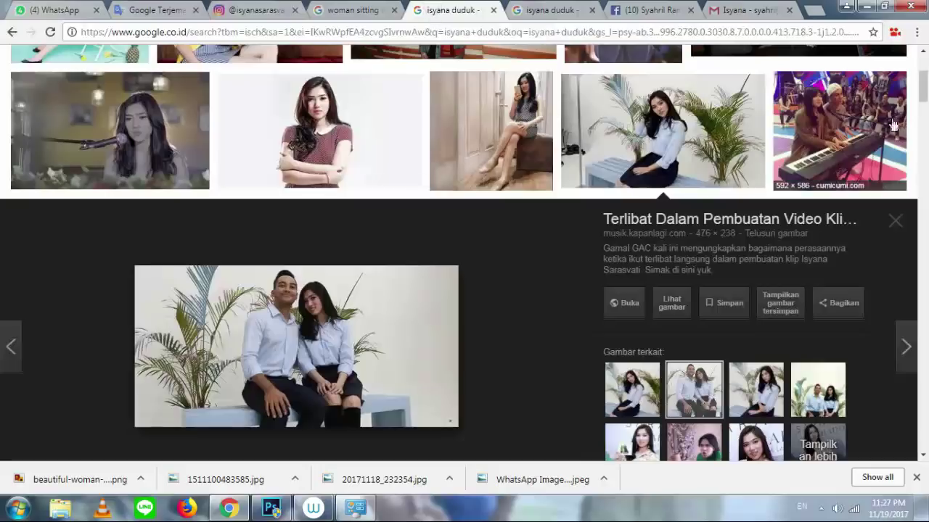
scroll(920, 66, "up", 2)
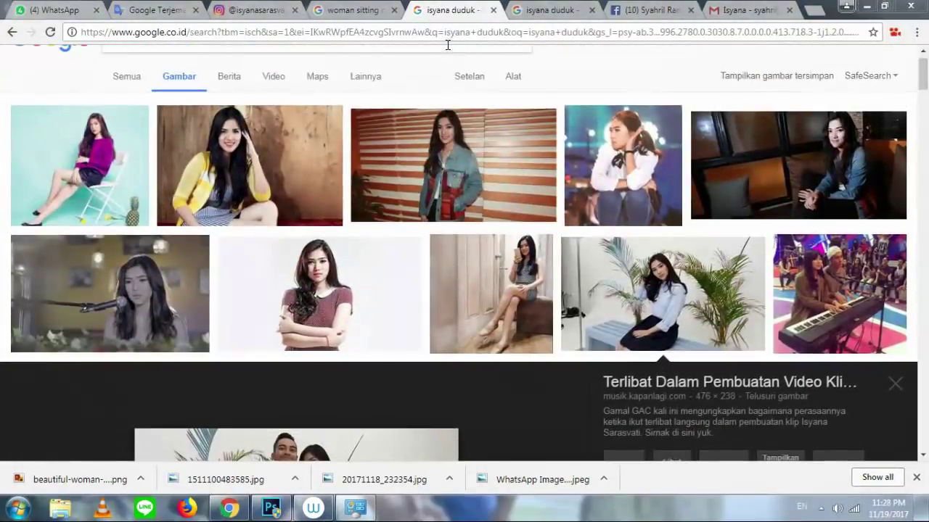
type("ic")
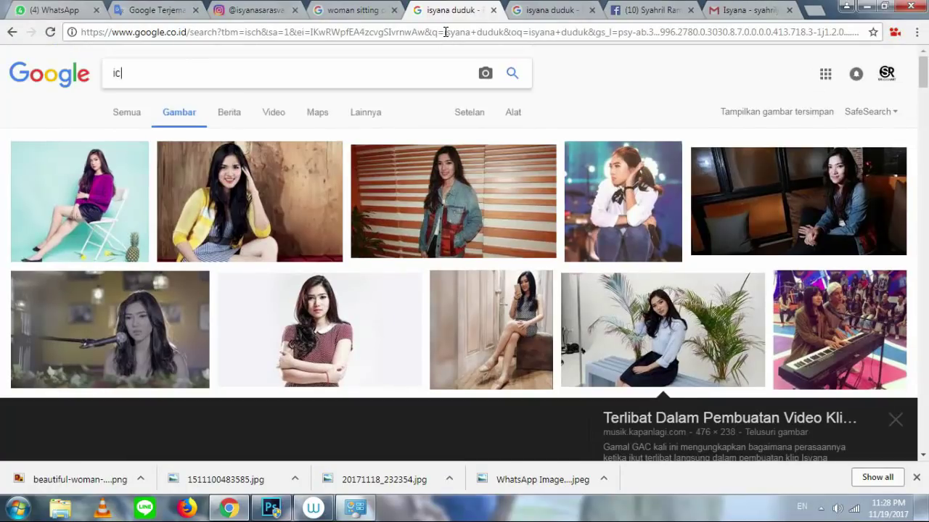
type("e cream")
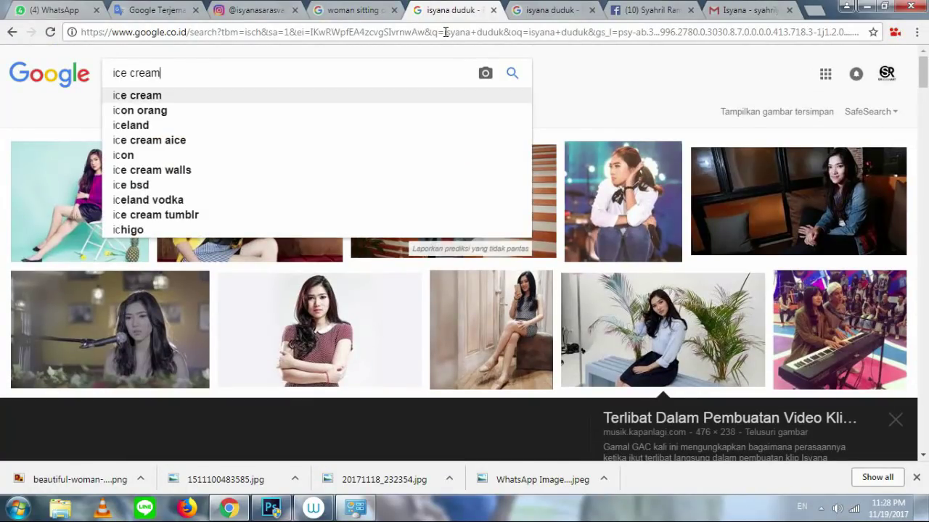
key("Return")
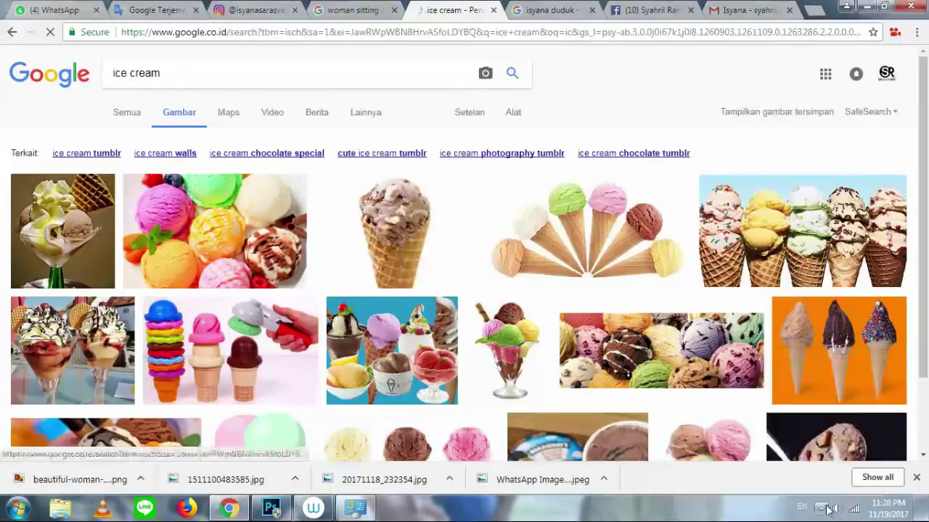
Open the full-size picture of the waffle cone with brown, pink, yellow and green scoops from the image results
left_click(820, 509)
left_click(821, 511)
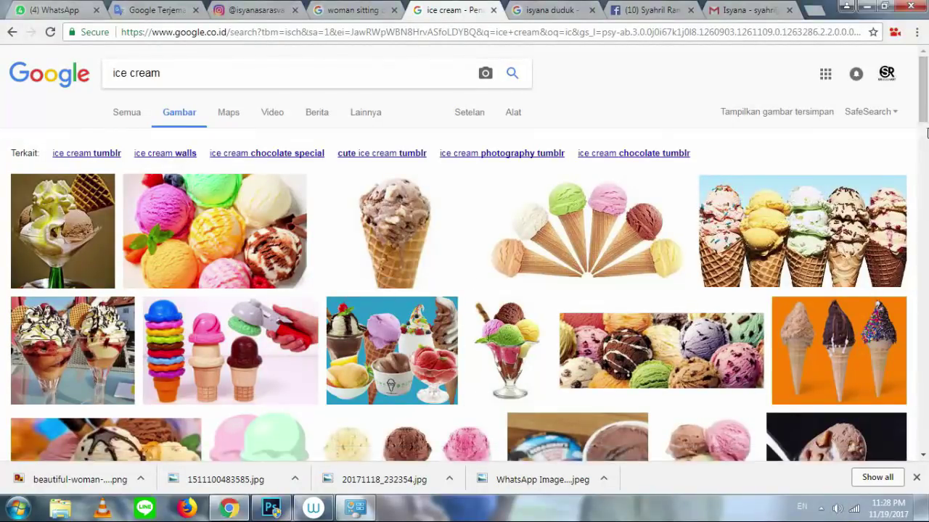
scroll(714, 293, "down", 2)
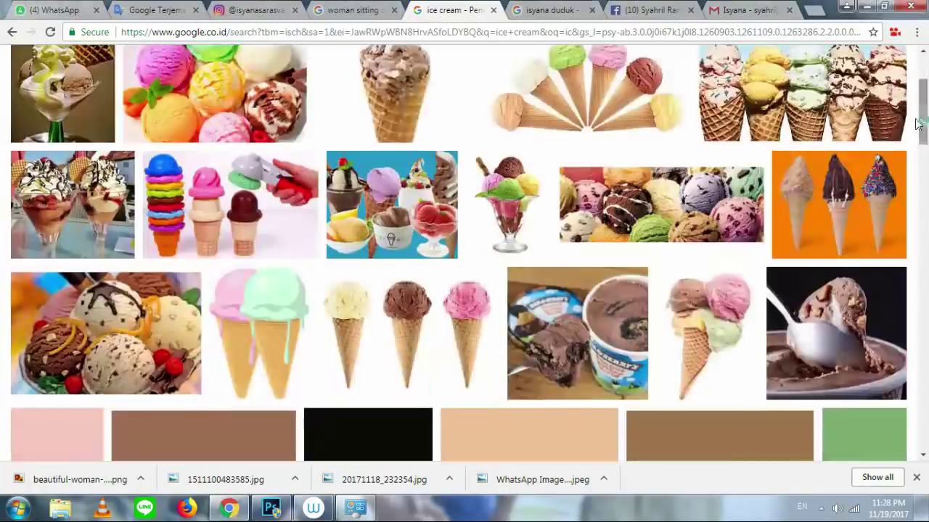
left_click(715, 292)
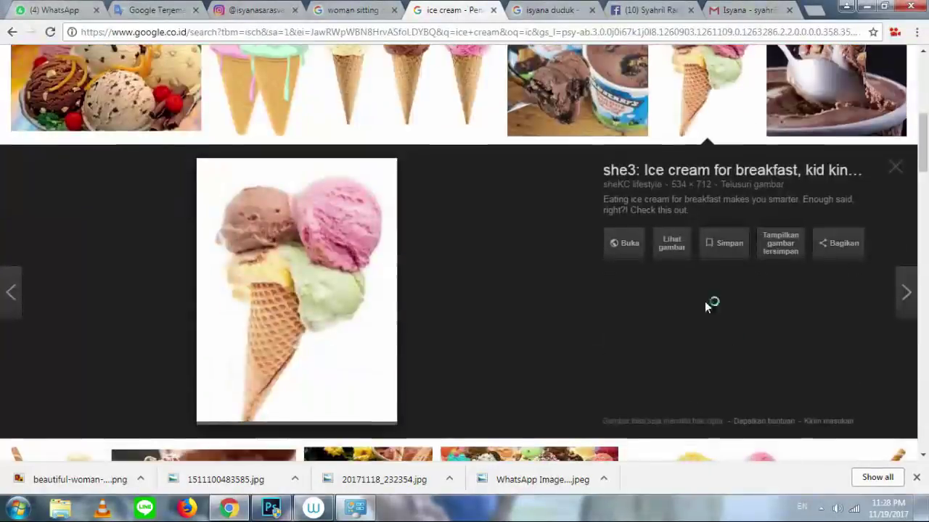
left_click(676, 247)
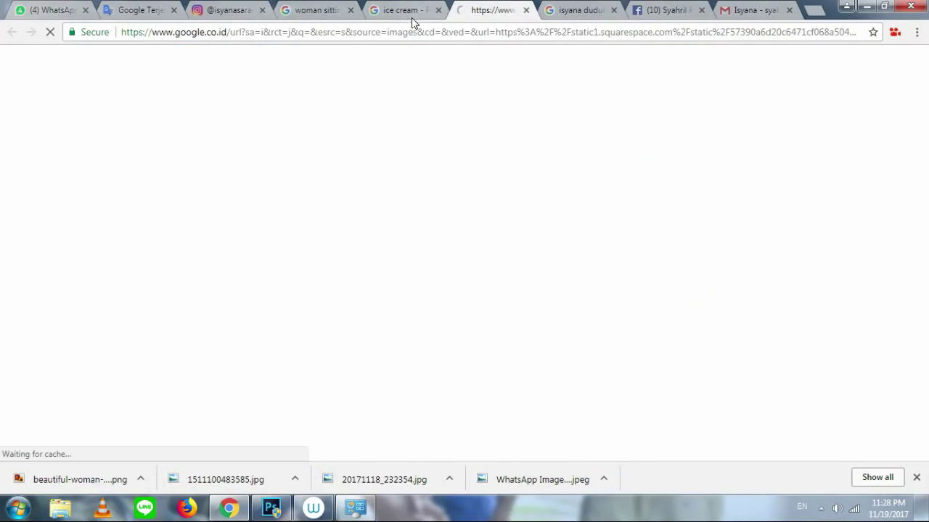
left_click(271, 508)
left_click(271, 509)
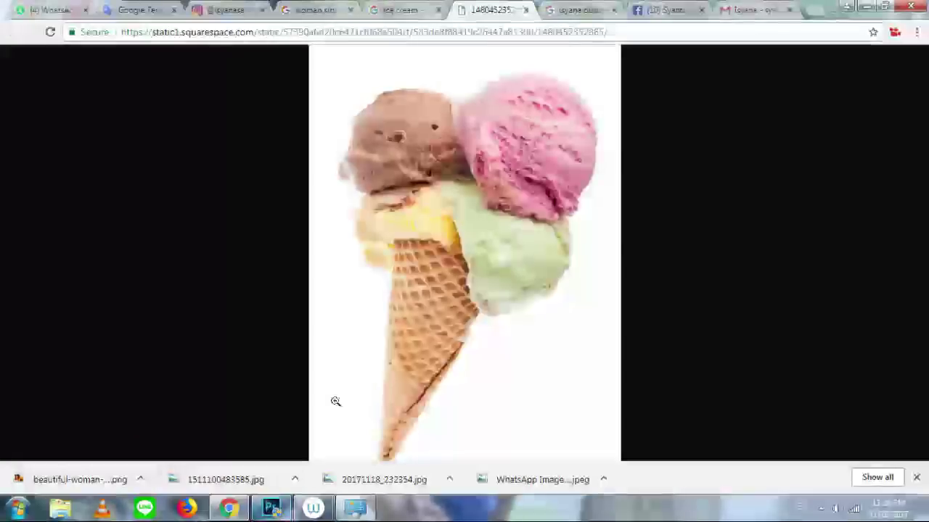
Start saving the ice cream picture to disk and browse to the all work folder
right_click(444, 133)
left_click(443, 162)
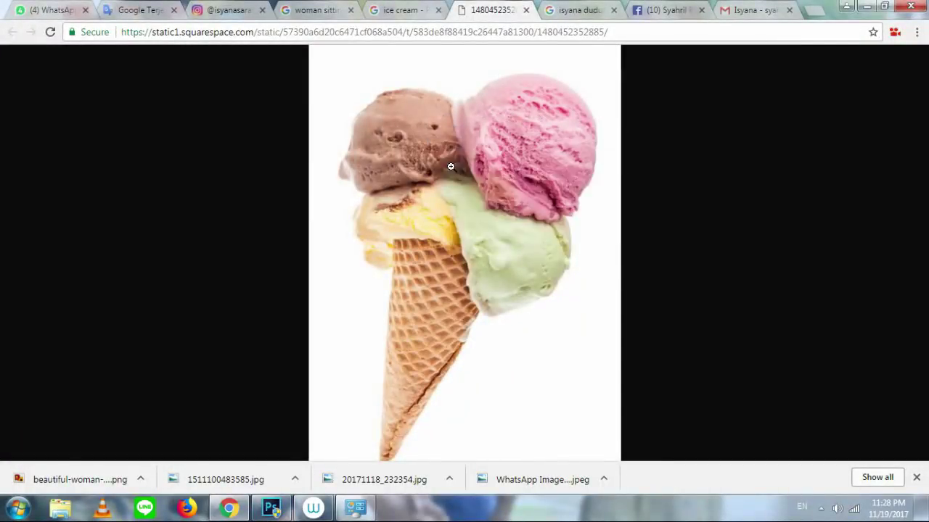
right_click(454, 174)
left_click(475, 201)
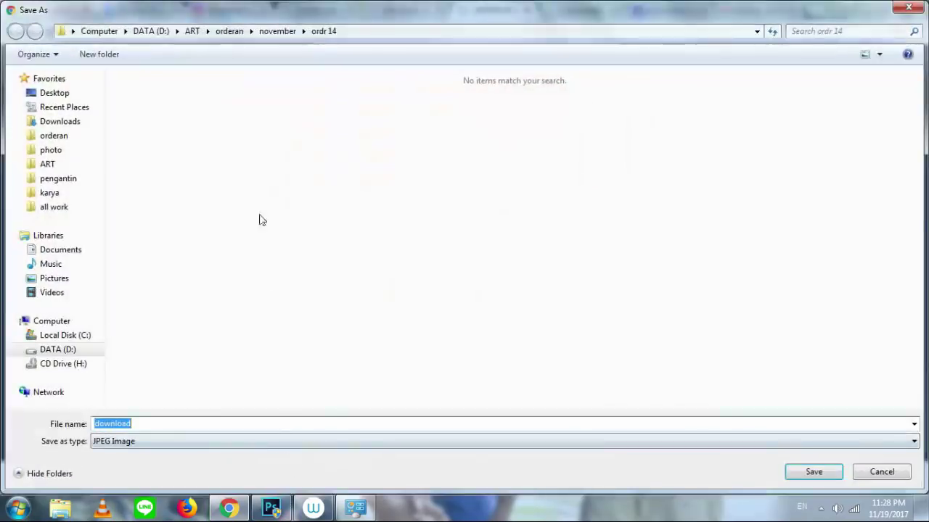
left_click(58, 207)
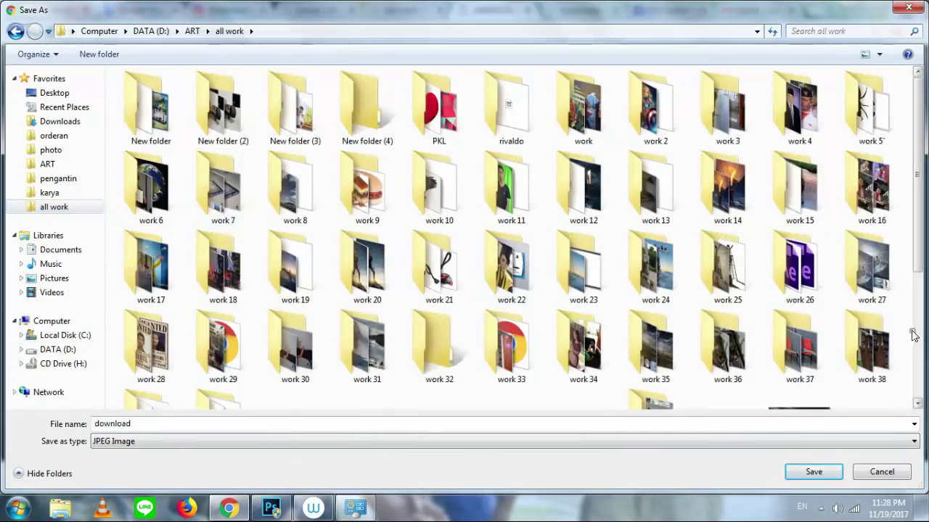
Save the ice cream picture as the JPEG image "download" in the work 36 folder
scroll(915, 316, "down", 5)
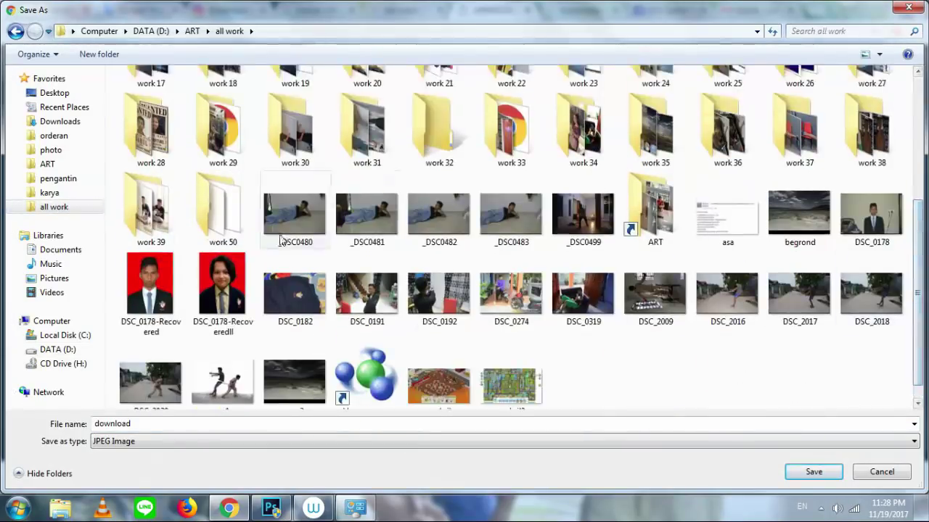
double_click(233, 226)
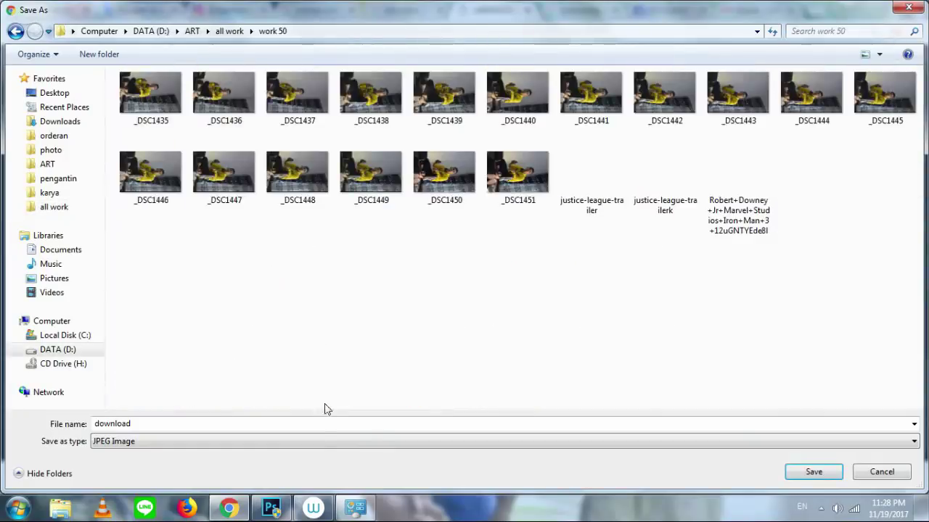
left_click(229, 31)
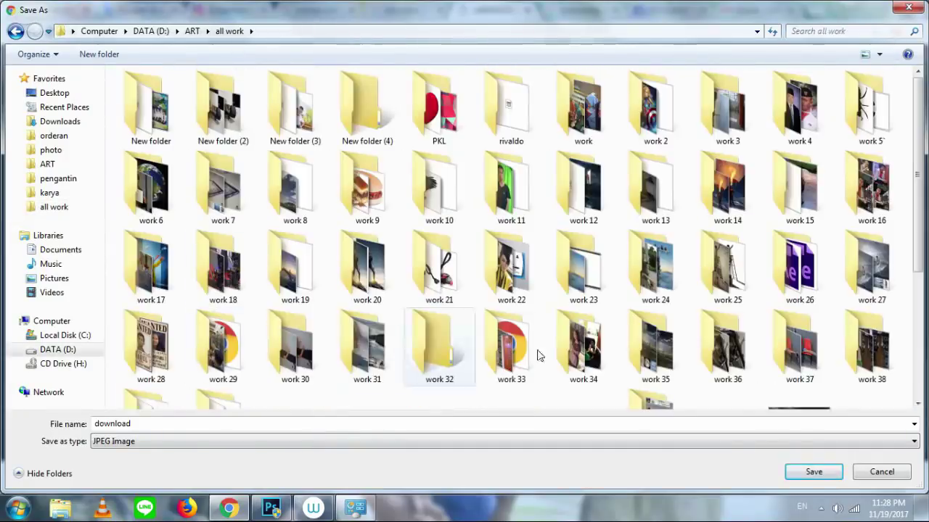
scroll(914, 336, "down", 5)
left_click(798, 113)
double_click(725, 109)
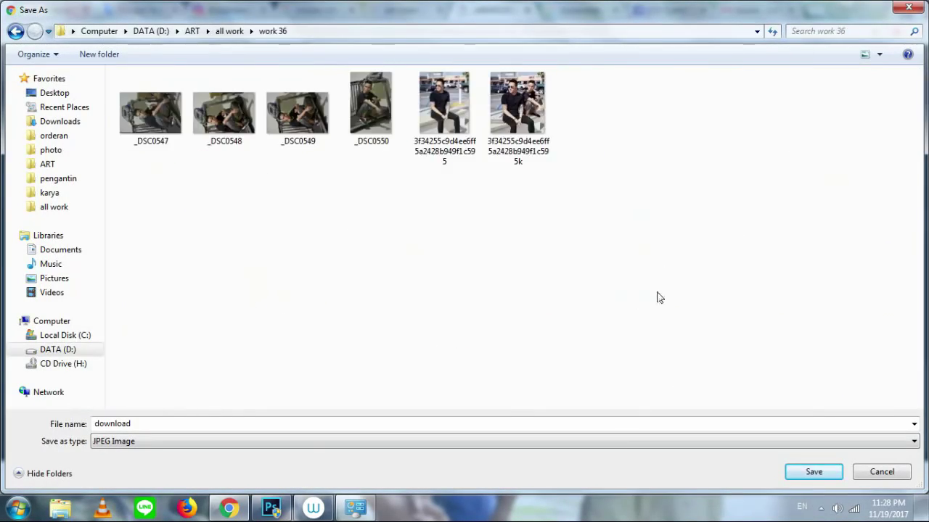
double_click(613, 422)
key("Return")
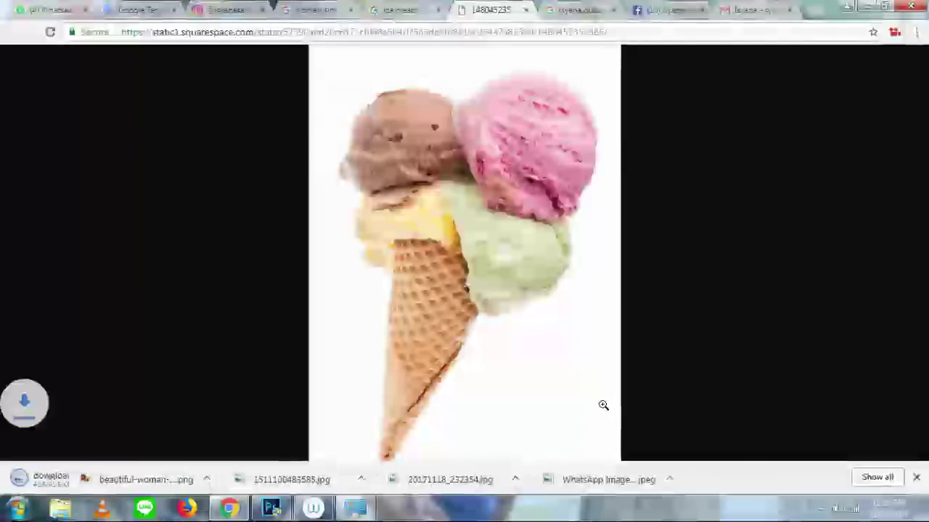
Switch back to Photoshop and examine the composite from the two men down to the retouched wall and ground shadows
left_click(229, 509)
left_click(271, 508)
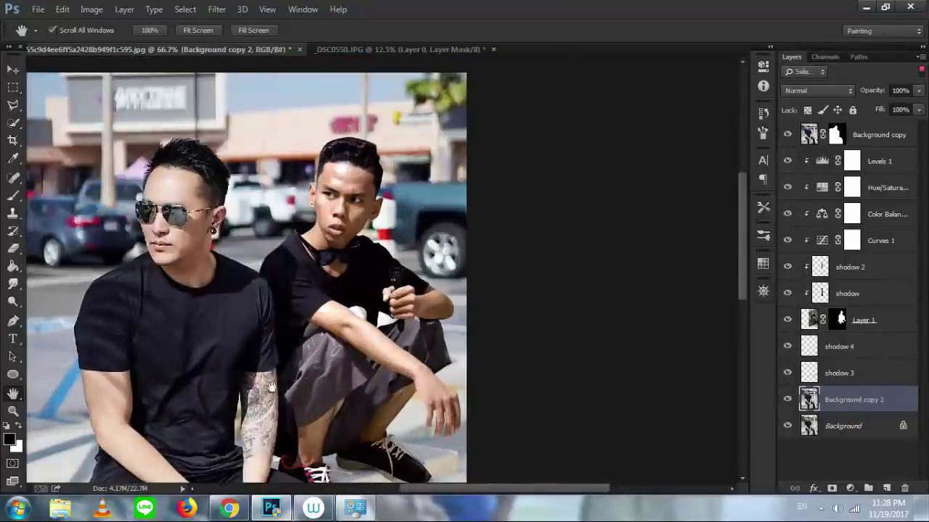
left_click_drag(272, 388, 335, 301)
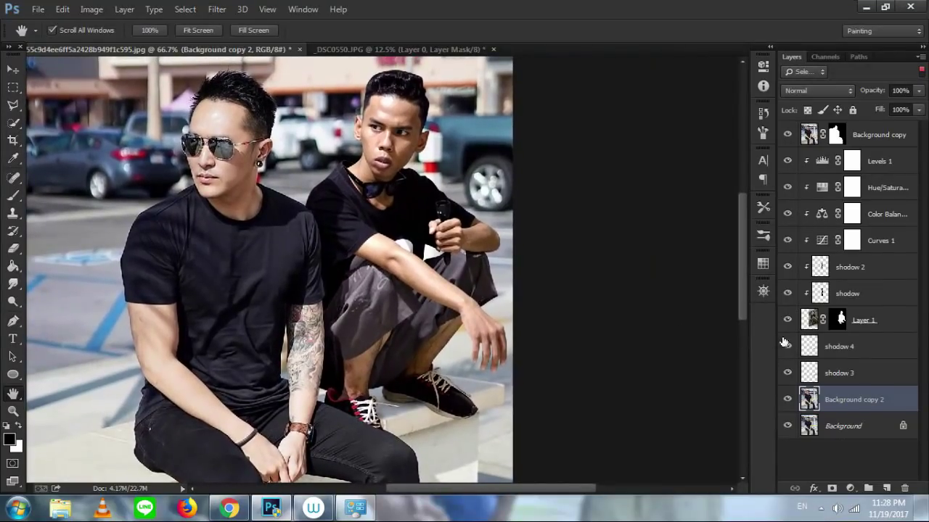
key("ctrl+minus")
scroll(406, 334, "up", 5)
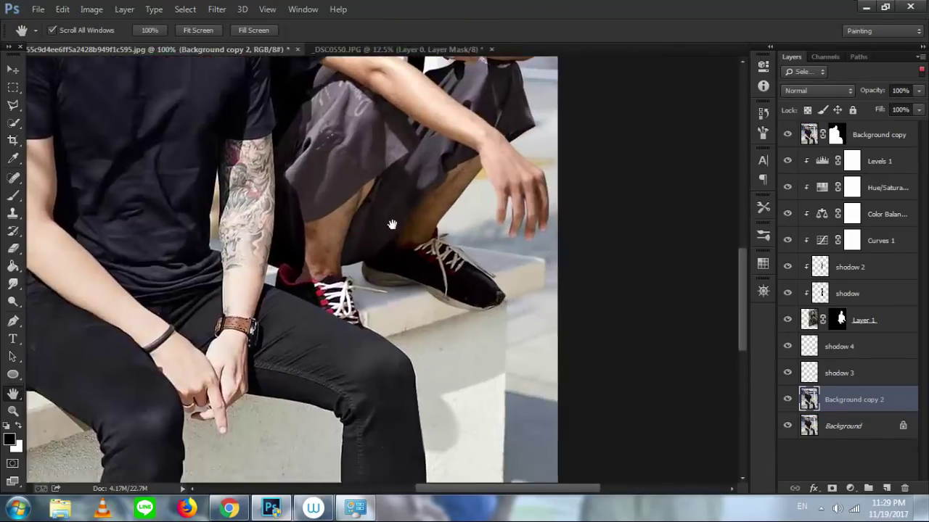
left_click_drag(389, 220, 332, 179)
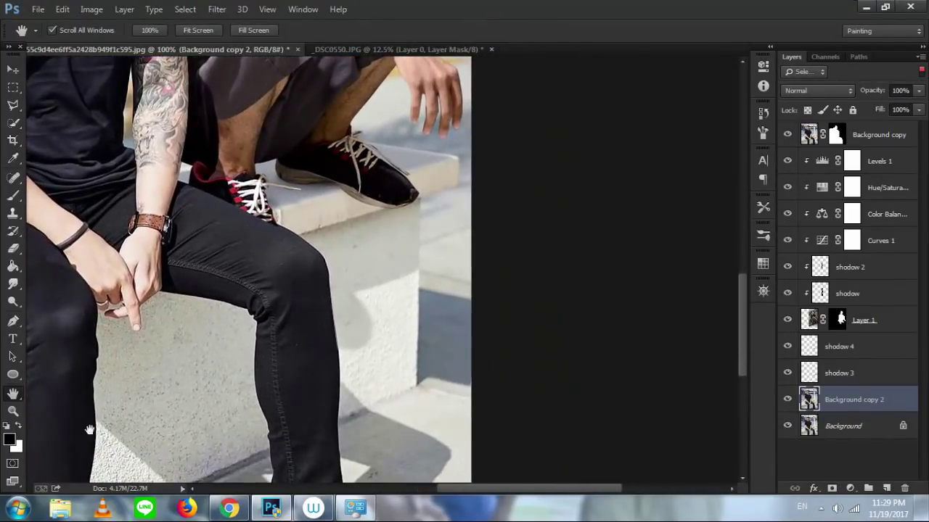
left_click(228, 508)
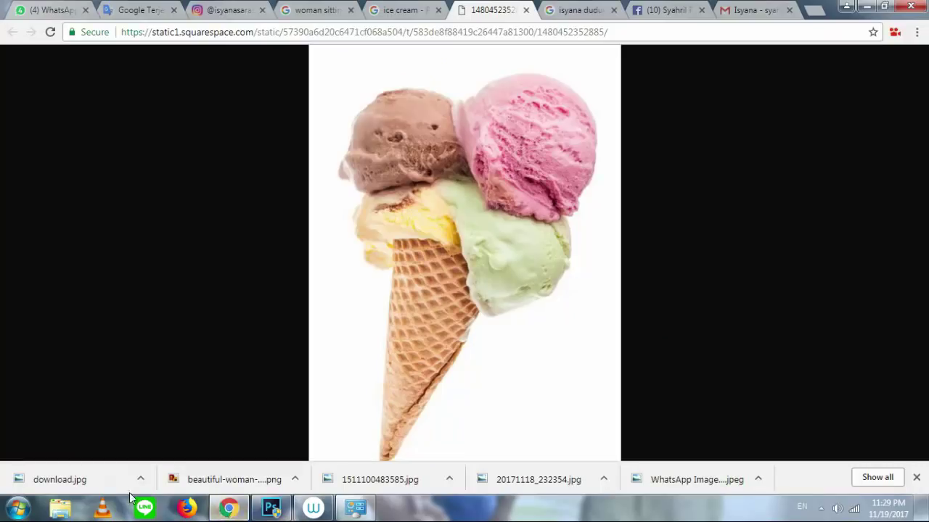
left_click(271, 508)
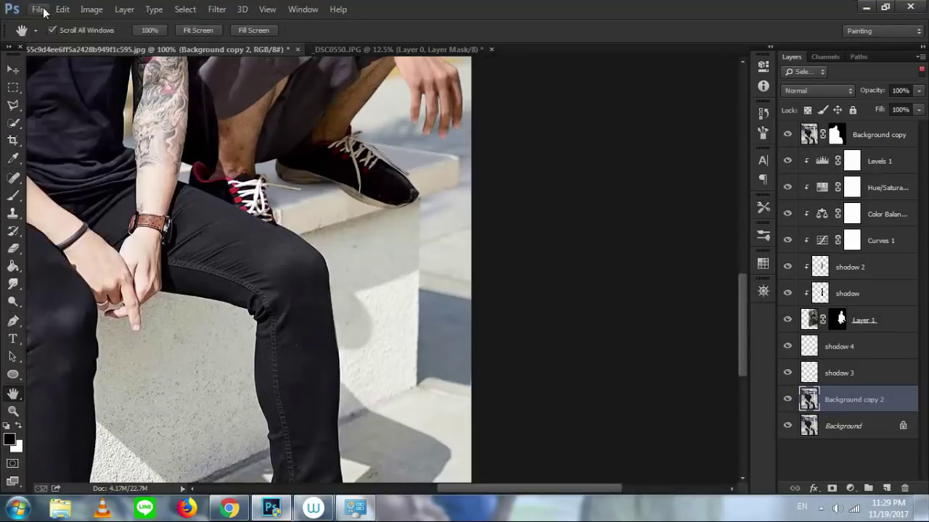
Place the "download" ice cream picture from the work 36 folder as a new layer above Background copy
left_click(38, 10)
left_click(872, 144)
left_click(872, 138)
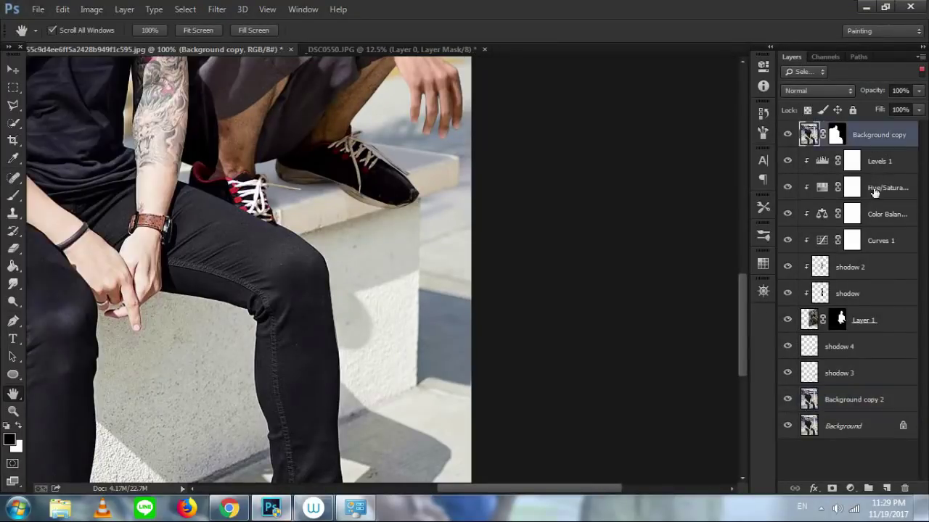
left_click(48, 12)
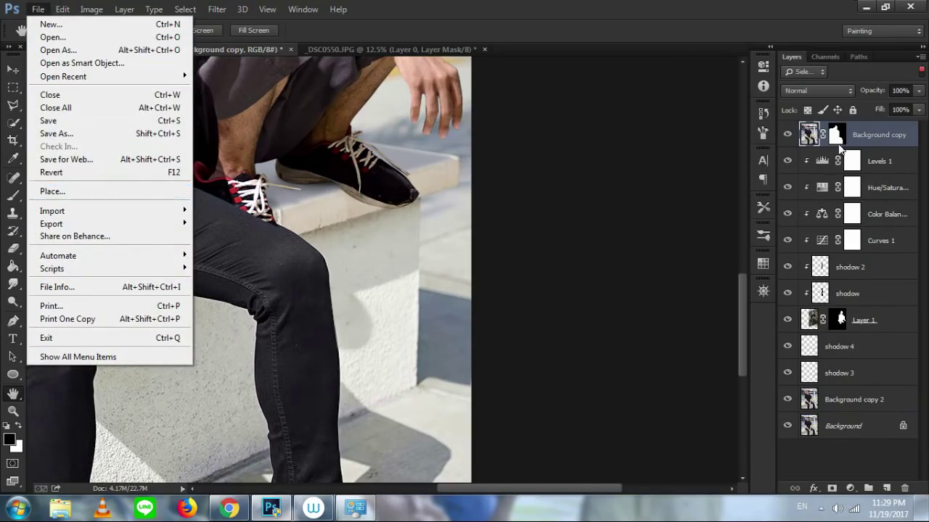
left_click(860, 139)
left_click(38, 9)
left_click(42, 188)
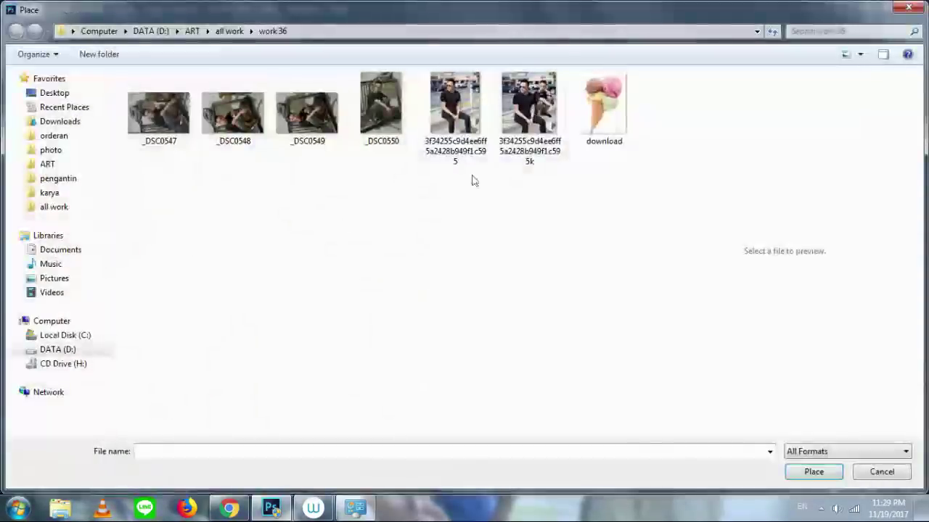
left_click(608, 120)
key("Return")
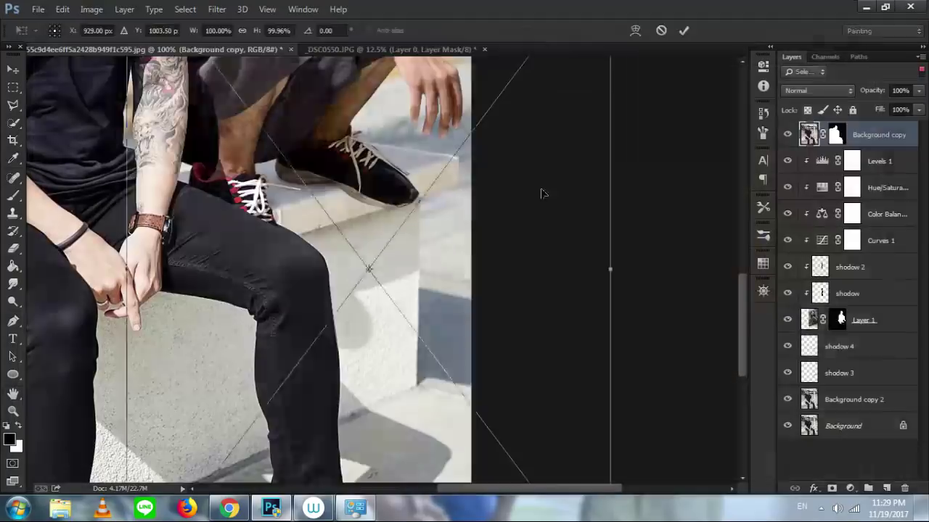
Move the placed ice cream picture up and left over the two men and commit the placement
key("ctrl+minus")
key("ctrl+minus")
left_click_drag(347, 219, 256, 166)
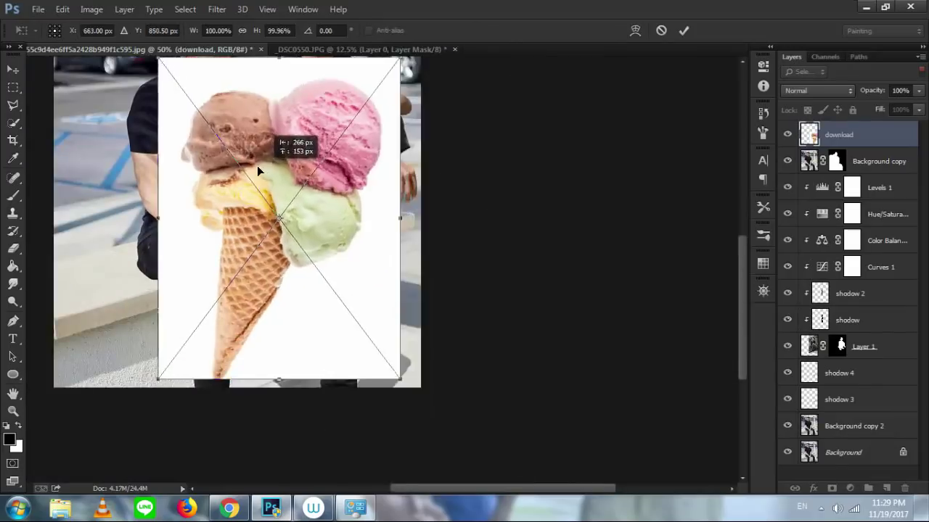
key("Return")
key("ctrl+plus")
key("ctrl+minus")
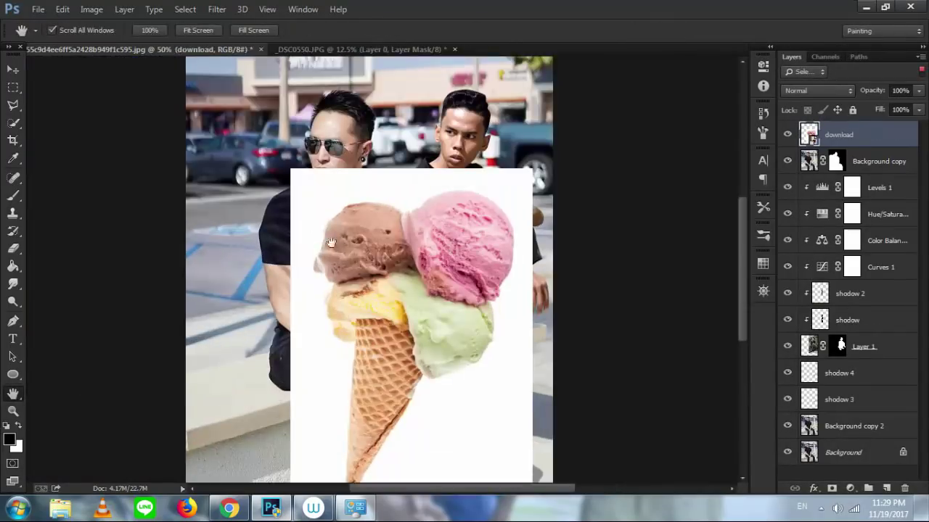
left_click_drag(369, 258, 335, 207)
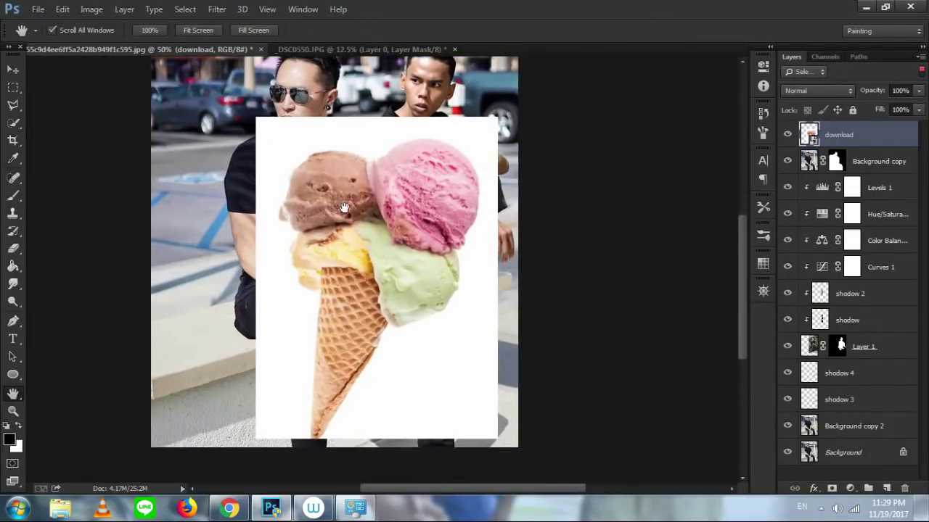
Rasterize the ice cream layer and deepen its tones with a Curves adjustment
left_click(13, 195)
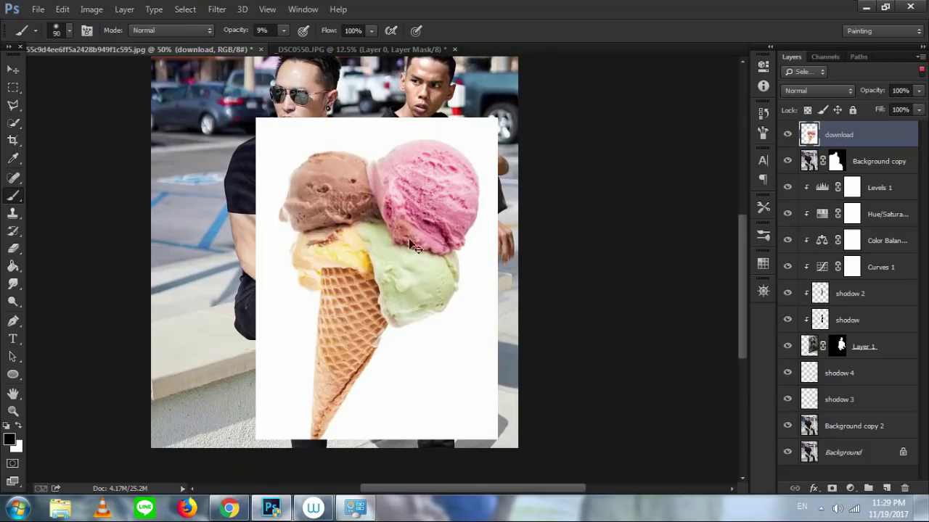
key("ctrl+m")
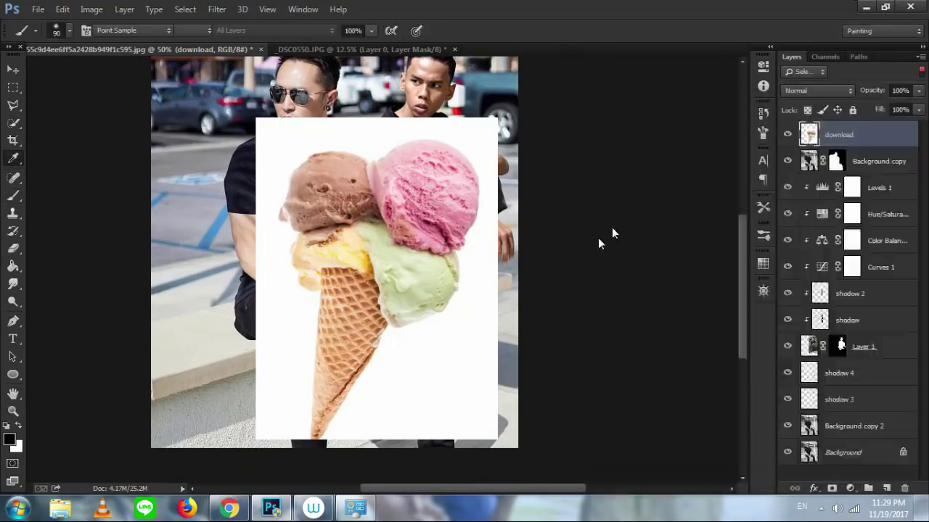
left_click_drag(723, 263, 748, 267)
key("Return")
key("b")
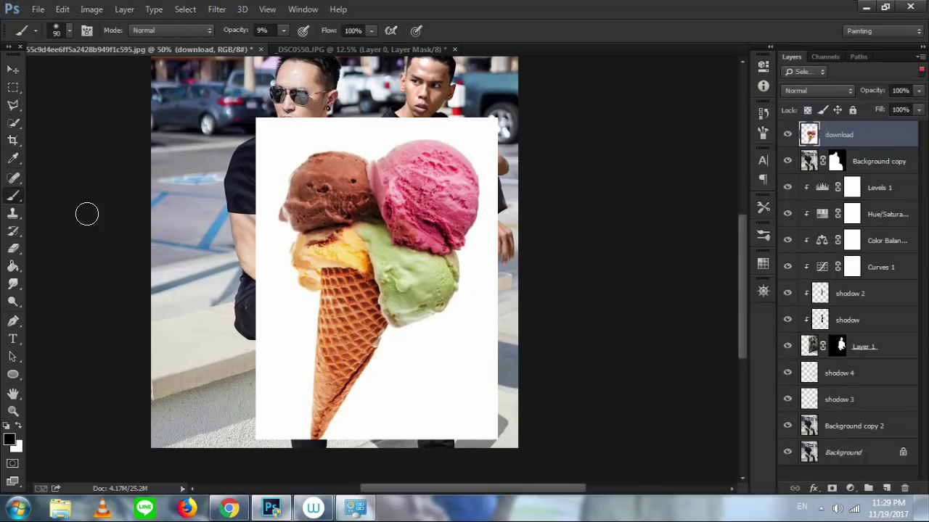
Remove the white background around the ice cream with the Magic Eraser at tolerance 28
left_click(18, 249)
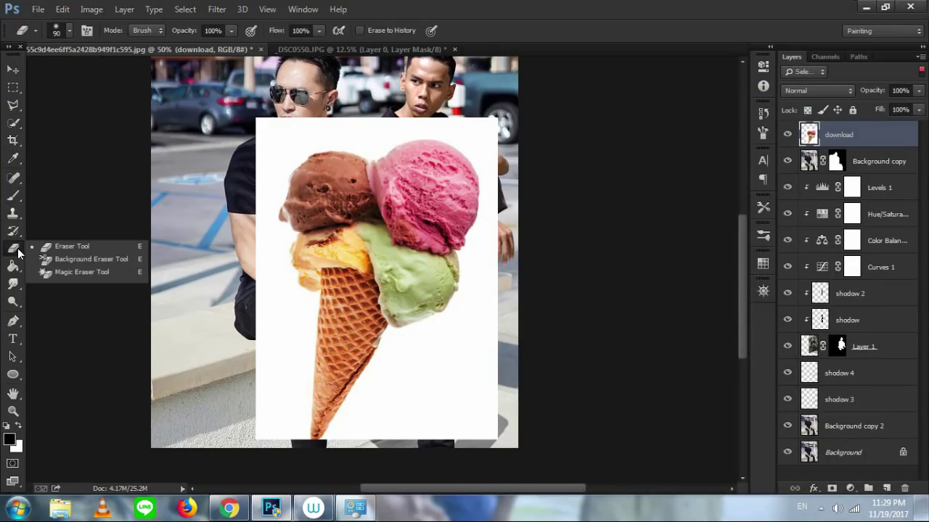
left_click(49, 272)
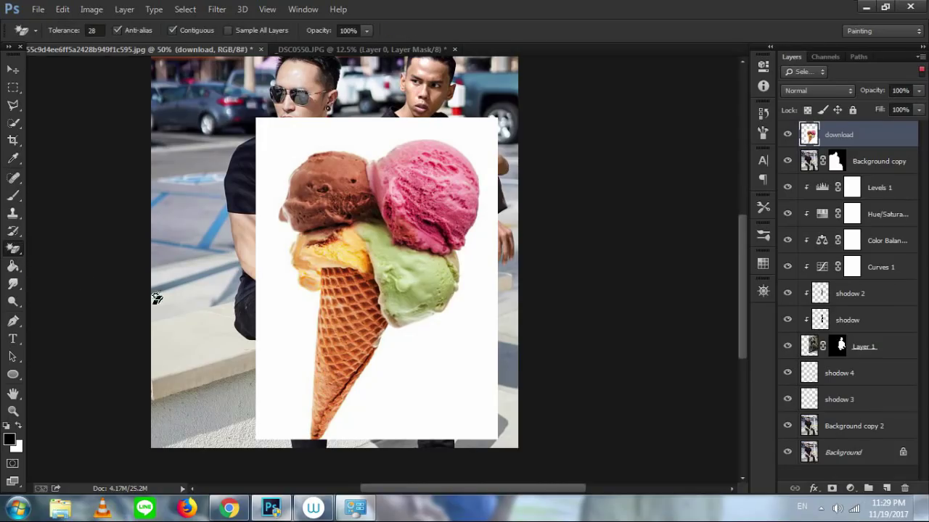
left_click(285, 300)
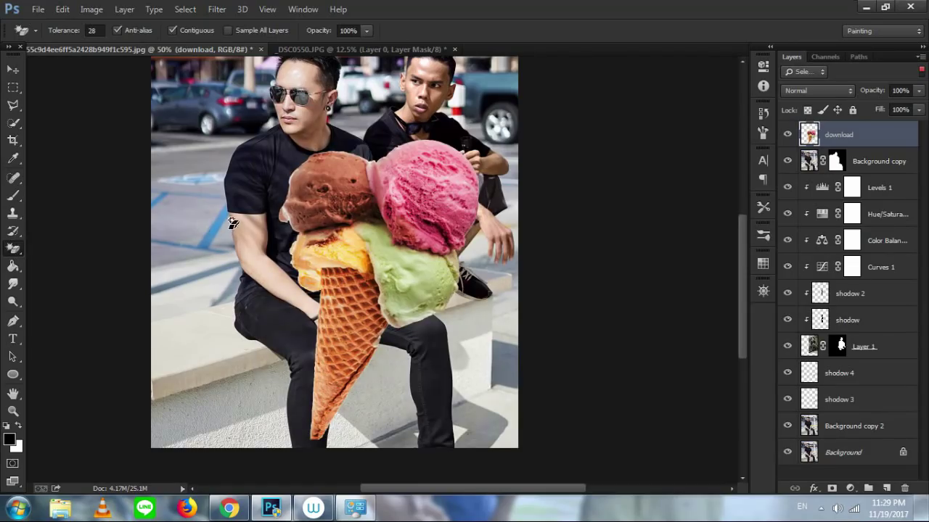
Rotate the ice cream about -21°, scale it to about 27% and move it in front of the squatting man
key("ctrl+t")
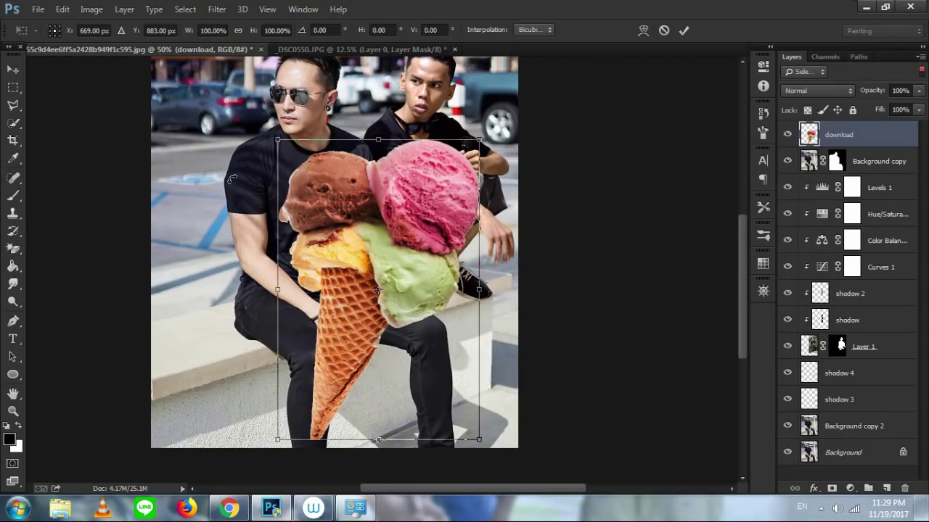
left_click_drag(241, 181, 225, 235)
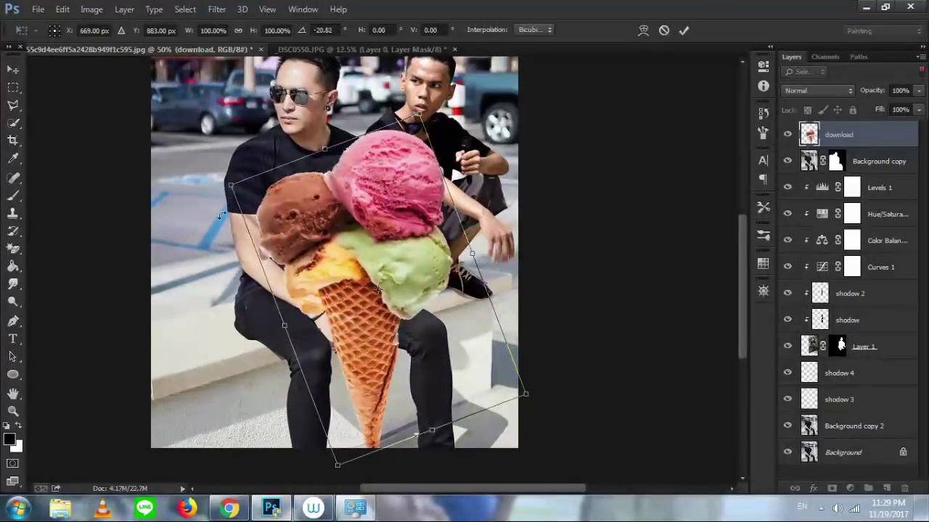
left_click_drag(229, 187, 455, 163)
key("ctrl+plus")
key("ctrl+plus")
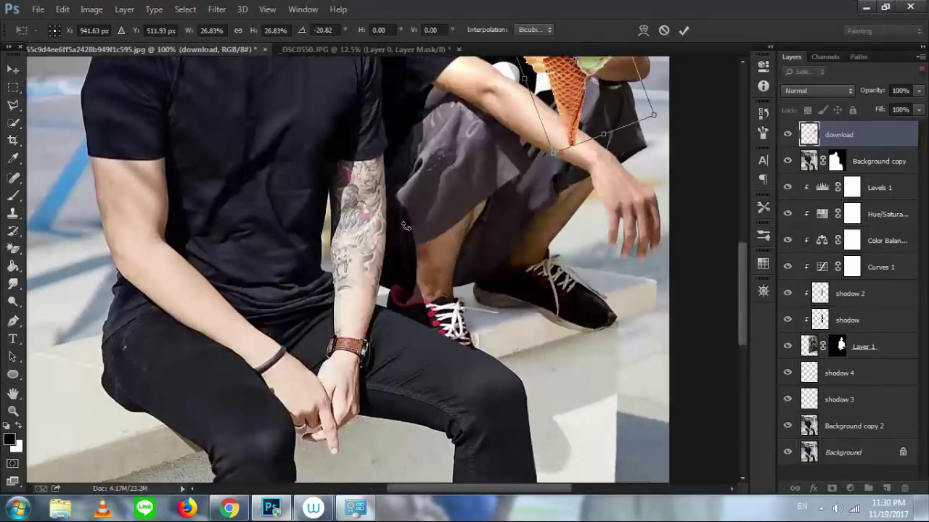
key("Return")
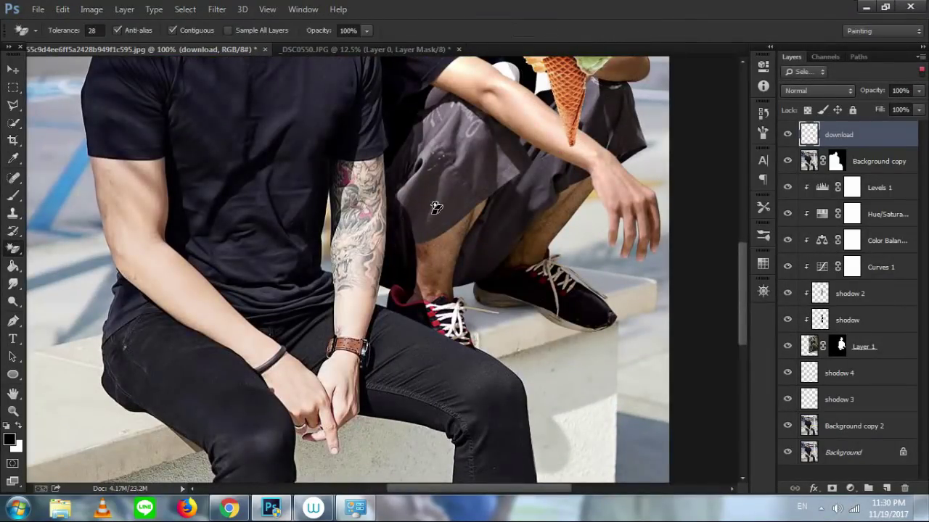
Scale the ice cream to about 60% and place its cone over the squatting man's raised fist
key("h")
left_click_drag(426, 207, 260, 478)
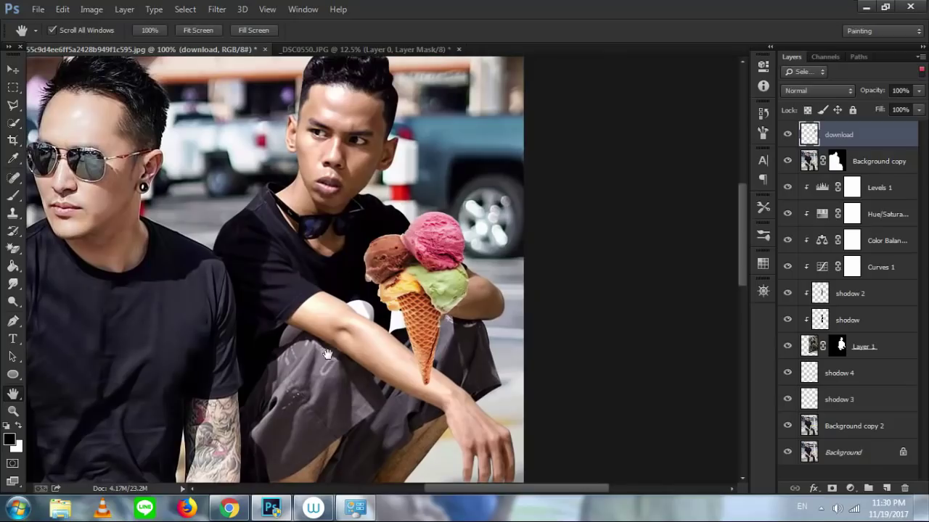
key("ctrl+t")
left_click_drag(362, 387, 405, 316)
left_click_drag(439, 285, 416, 266)
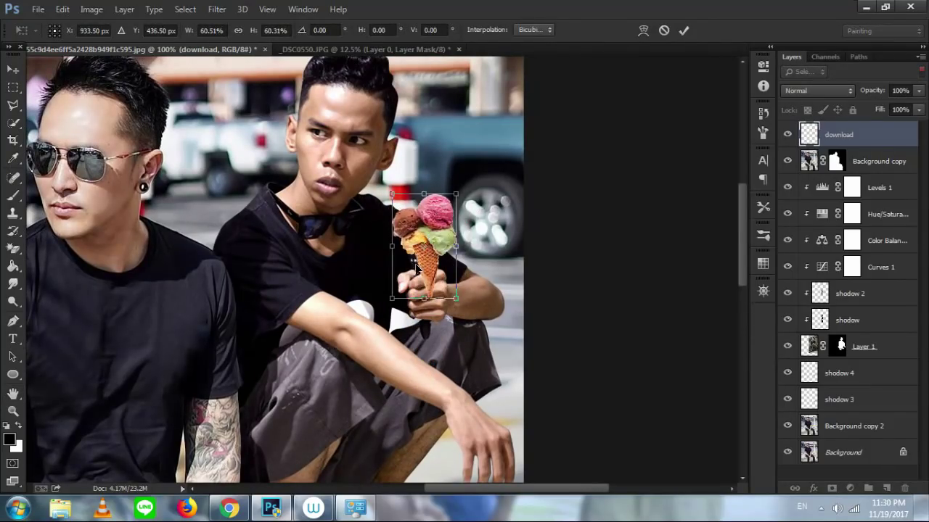
key("Return")
Shift the ice cream slightly left and down to line its cone up with the object in the fist
key("ctrl+plus")
key("ctrl+plus")
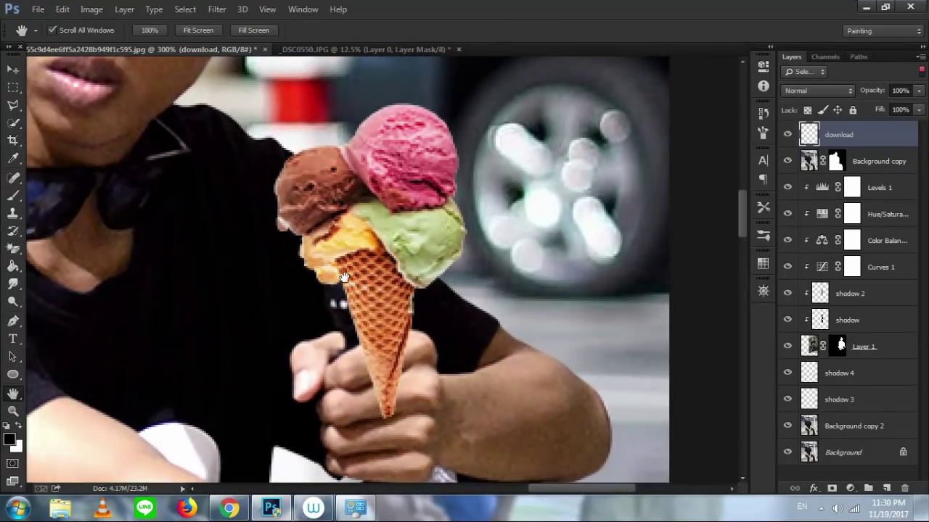
left_click_drag(331, 254, 368, 255)
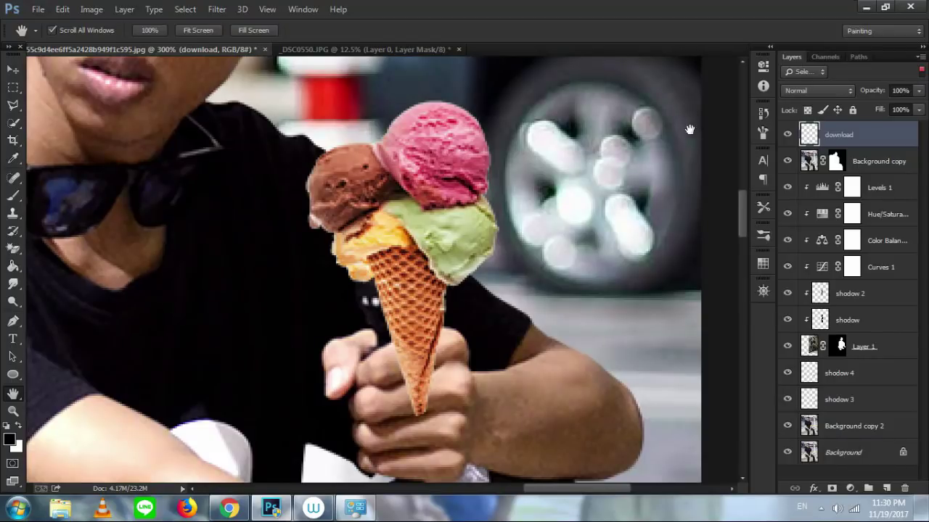
key("ctrl+t")
left_click_drag(484, 247, 450, 252)
key("Return")
key("h")
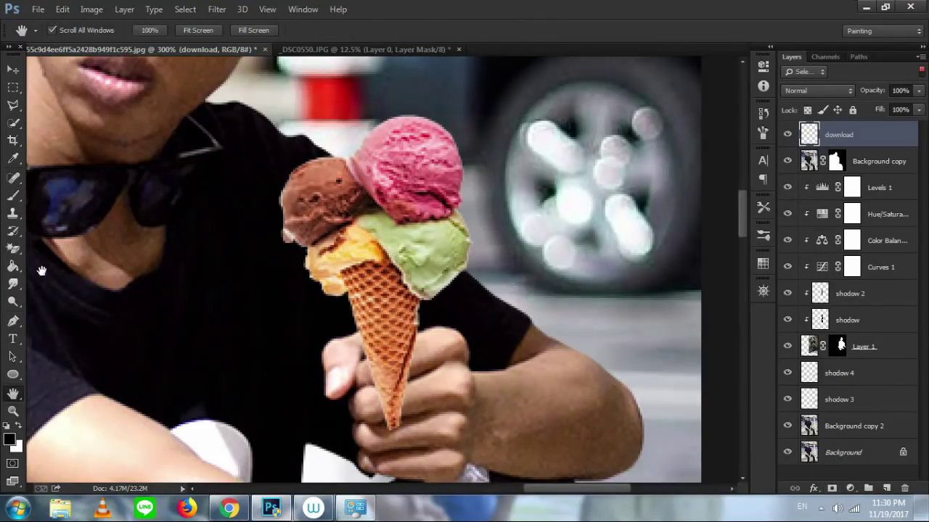
Erase the waffle cone with a size 10 Eraser brush so only the scoops top the black object in the fist
left_click(13, 266)
left_click(13, 248)
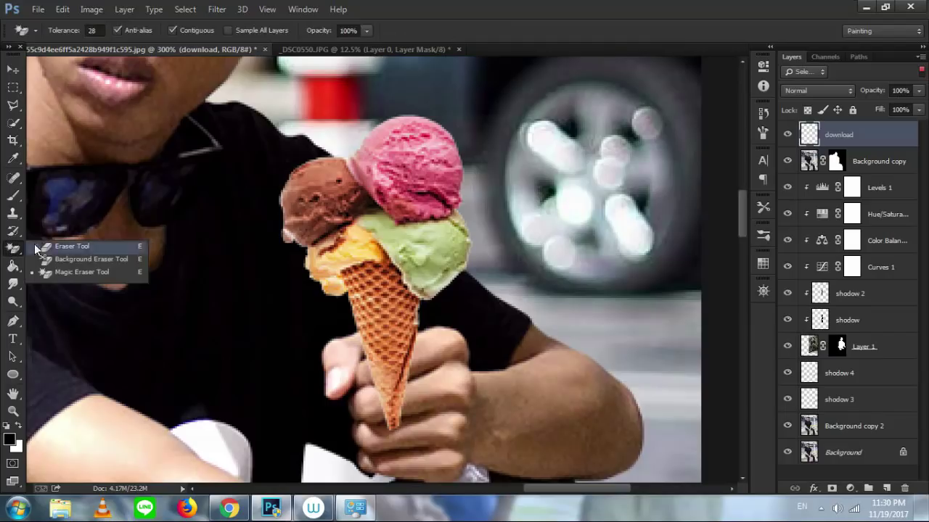
left_click(8, 251)
left_click(5, 255)
left_click(61, 246)
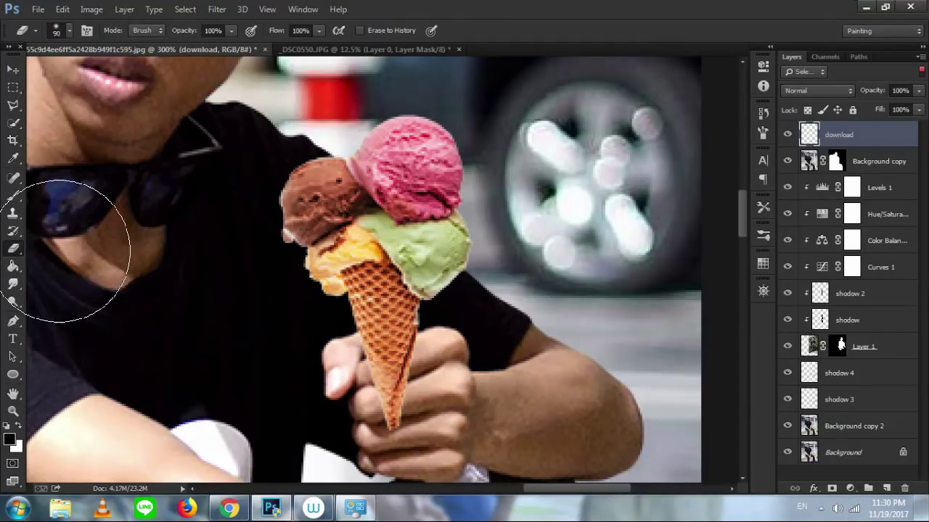
key("[")
key("[")
key("[")
key("[")
key("[")
key("[")
key("[")
key("[")
mouse_move(396, 425)
left_mouse_down()
mouse_move(368, 410)
mouse_move(381, 404)
mouse_move(392, 357)
mouse_move(386, 328)
mouse_move(421, 370)
mouse_move(396, 329)
mouse_move(415, 309)
mouse_move(387, 270)
mouse_move(361, 273)
mouse_move(363, 319)
mouse_move(366, 288)
mouse_move(370, 301)
mouse_move(354, 345)
mouse_move(361, 305)
mouse_move(371, 322)
mouse_move(346, 319)
mouse_move(361, 309)
mouse_move(349, 319)
mouse_move(330, 295)
mouse_move(360, 282)
mouse_move(293, 259)
mouse_move(326, 262)
left_mouse_up()
key("bracketleft")
key("ctrl+1")
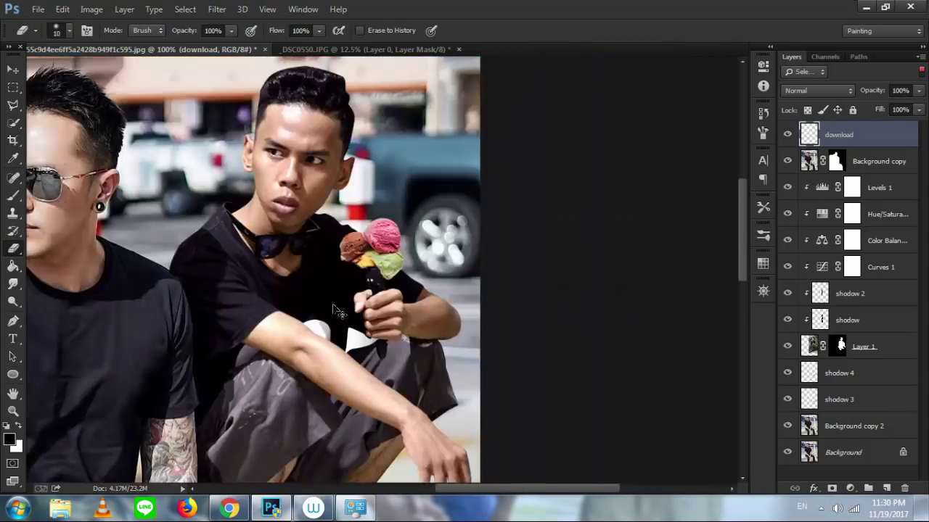
Erase the ragged edges of the brown, yellow and green scoops with the small Eraser brush
scroll(338, 312, "up", 2)
right_click(309, 245)
left_click(309, 246)
right_click(309, 247)
left_click(359, 274)
left_click(314, 275)
mouse_move(282, 231)
left_mouse_down()
mouse_move(283, 185)
mouse_move(302, 158)
mouse_move(327, 150)
left_mouse_up()
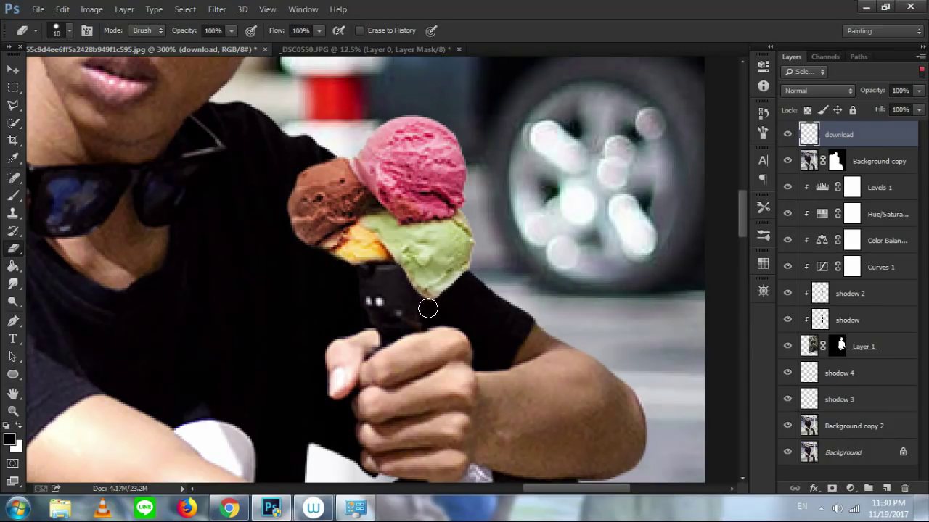
left_click_drag(444, 306, 405, 288)
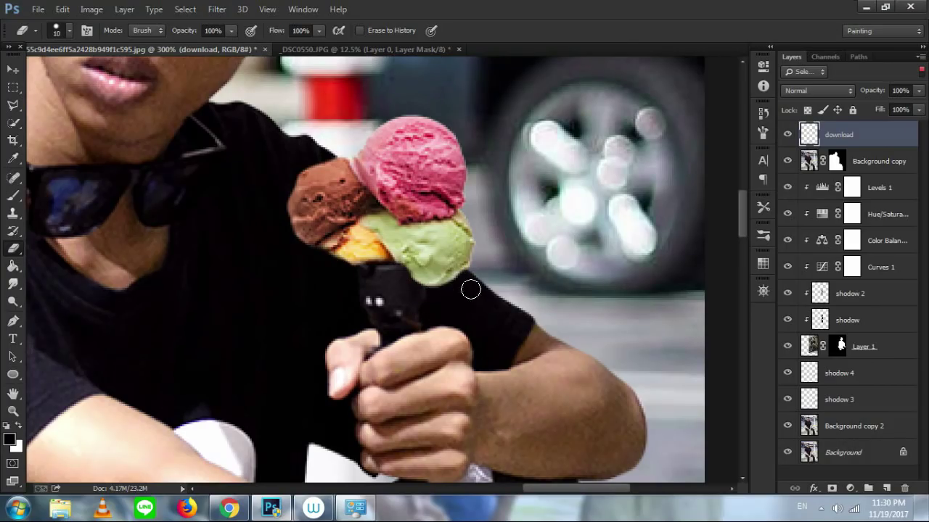
Scale the ice cream scoops to about 87% and move them down onto the black object in the fist
key("ctrl+minus")
key("ctrl+minus")
key("ctrl+minus")
key("ctrl+plus")
key("ctrl+plus")
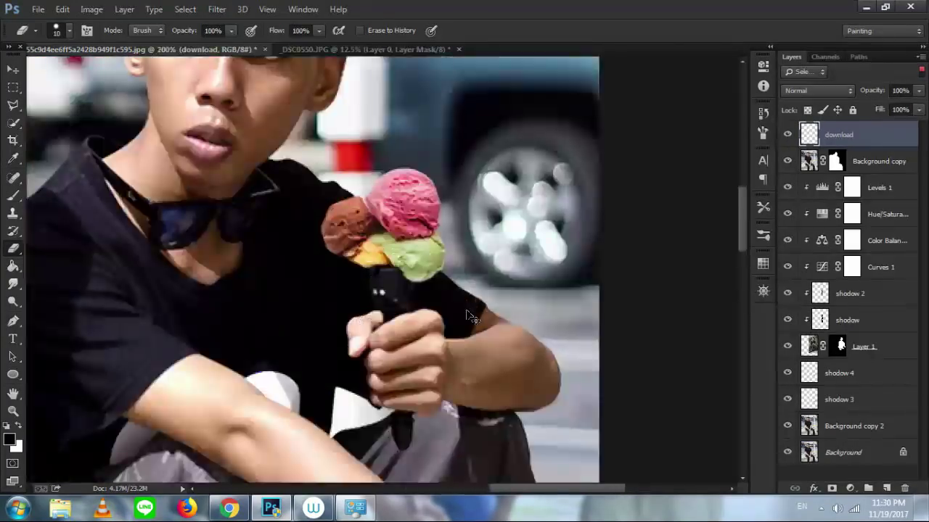
key("ctrl+t")
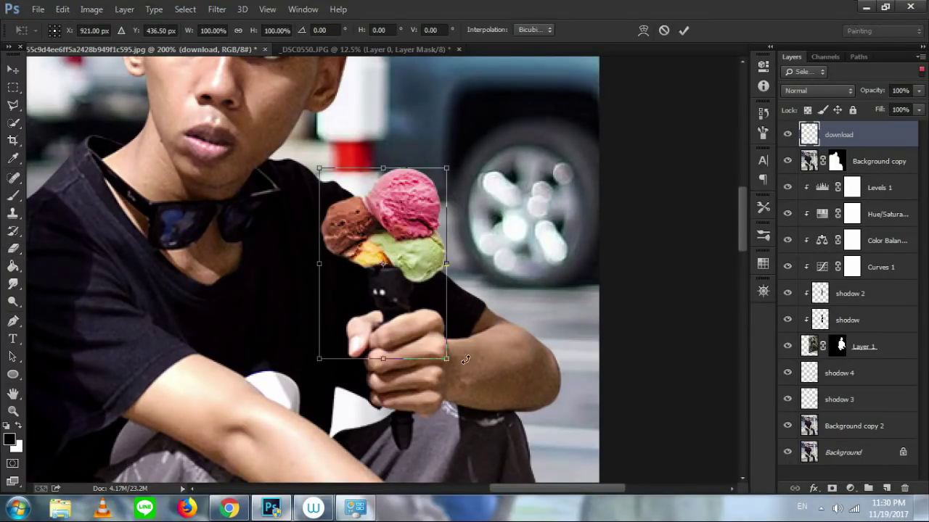
left_click_drag(446, 357, 405, 325)
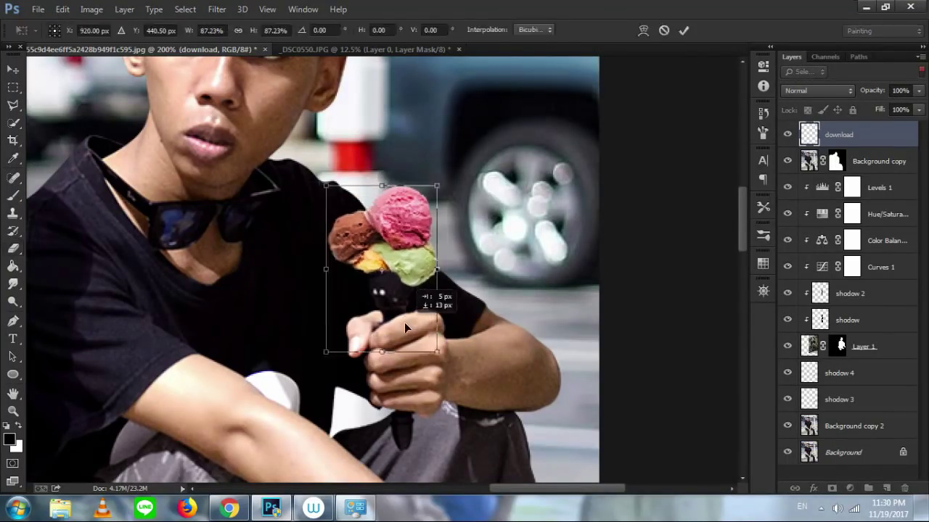
key("Return")
Nudge the ice cream scoops slightly right to centre them on the black object in the fist
key("ctrl+minus")
key("ctrl+minus")
key("ctrl+plus")
key("ctrl+plus")
key("ctrl+t")
left_click_drag(401, 270, 408, 270)
key("Return")
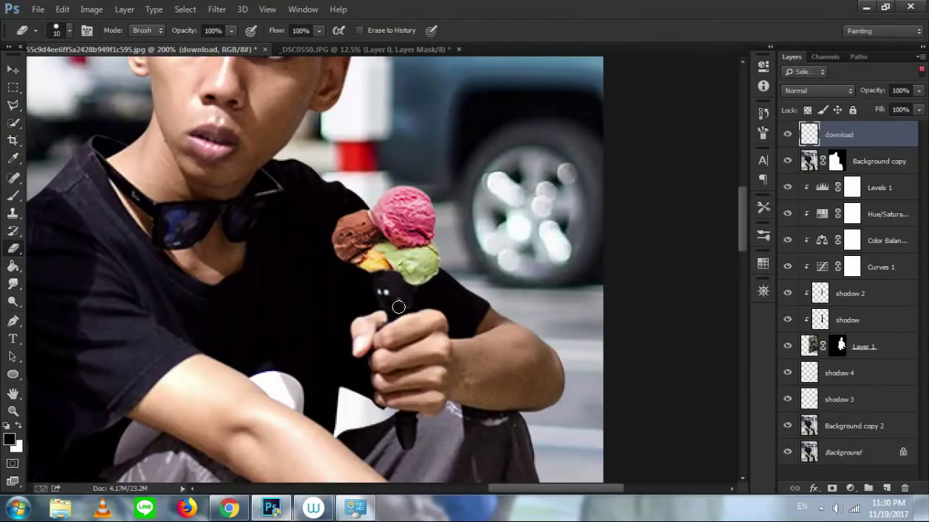
Raise the lightness of the squatting man's Layer 1 to +4 with Hue/Saturation
key("ctrl+minus")
key("ctrl+minus")
key("ctrl+minus")
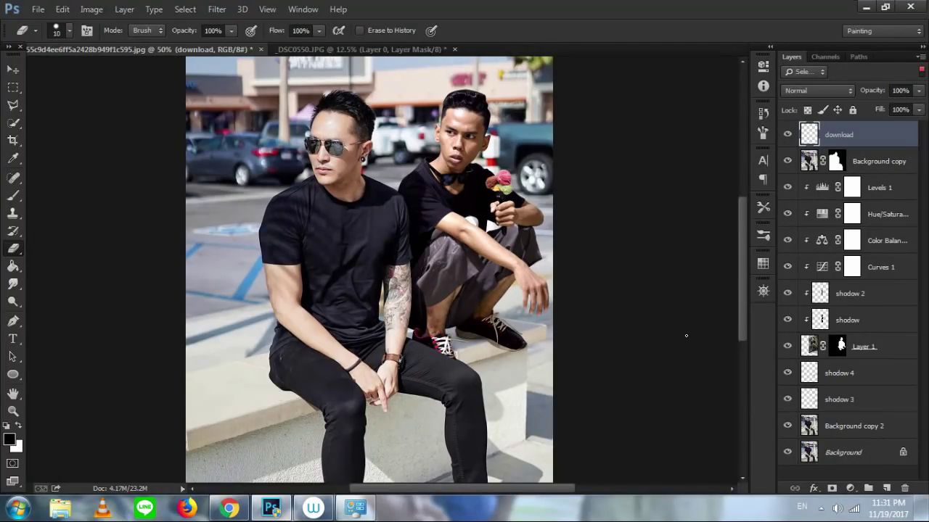
left_click(811, 347)
key("ctrl+u")
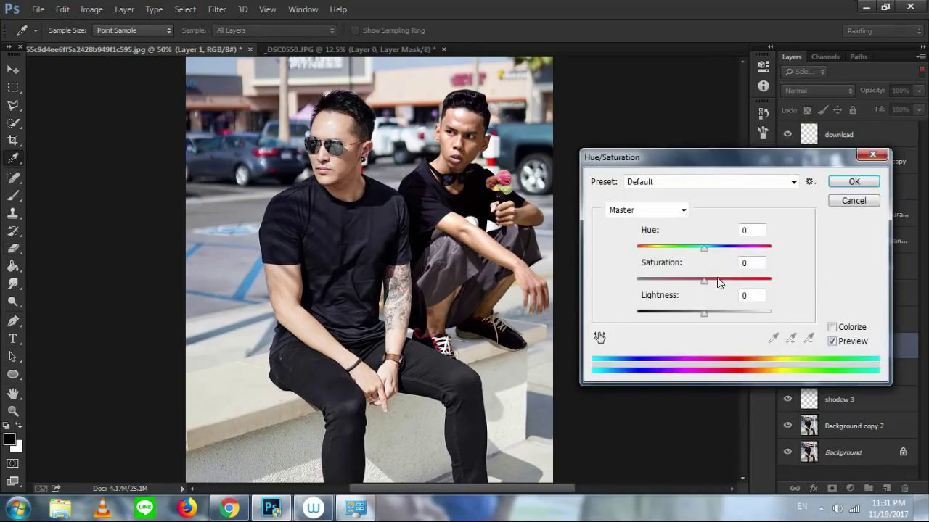
left_click(706, 315)
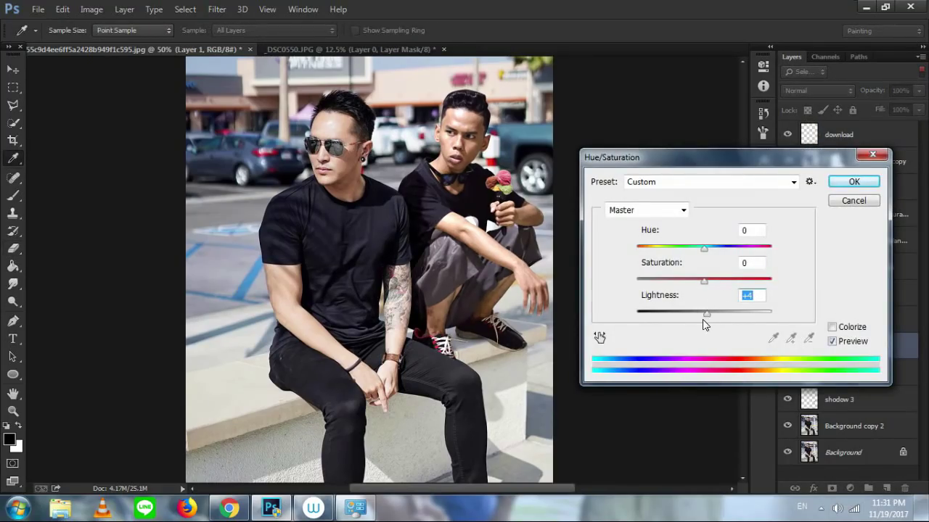
key("Return")
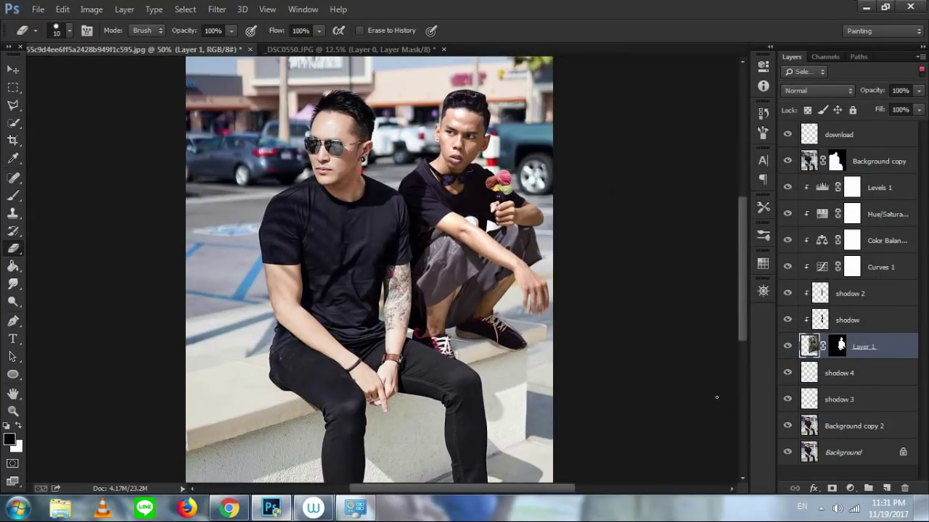
left_click(820, 507)
left_click(805, 439)
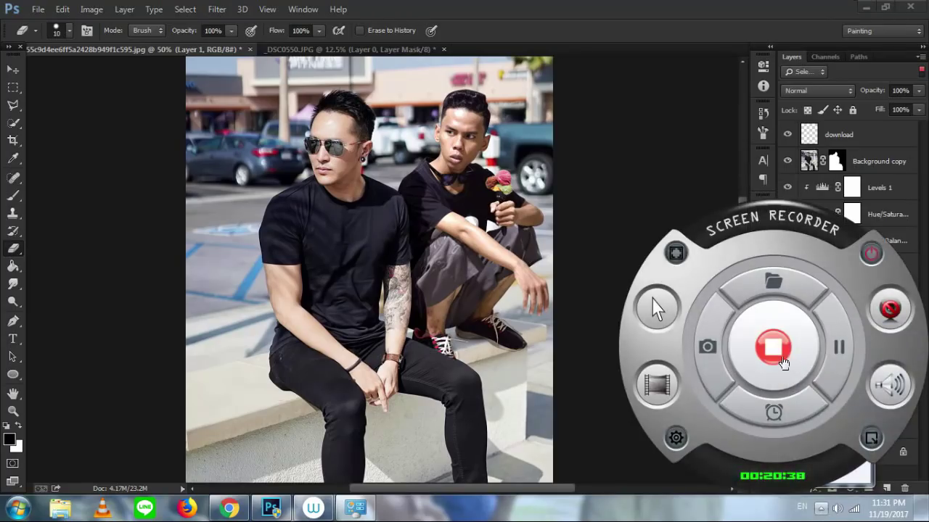
left_click(784, 363)
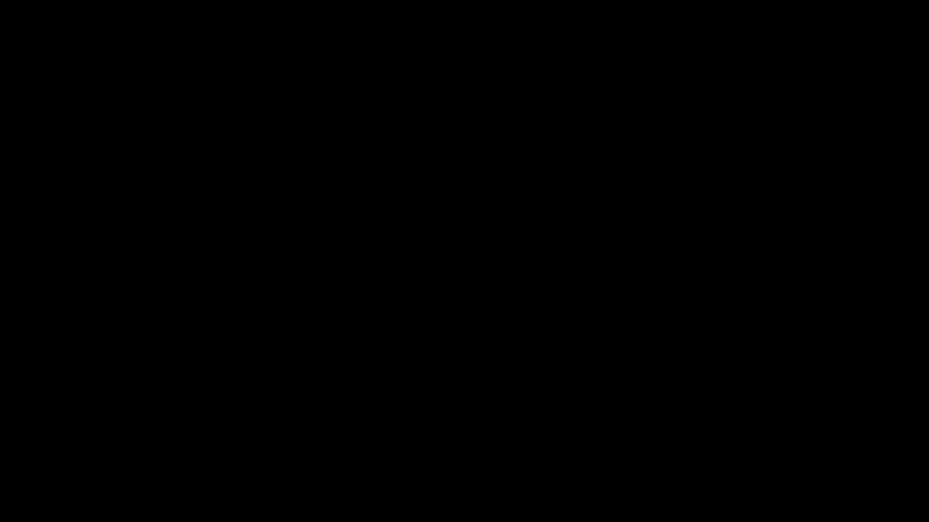